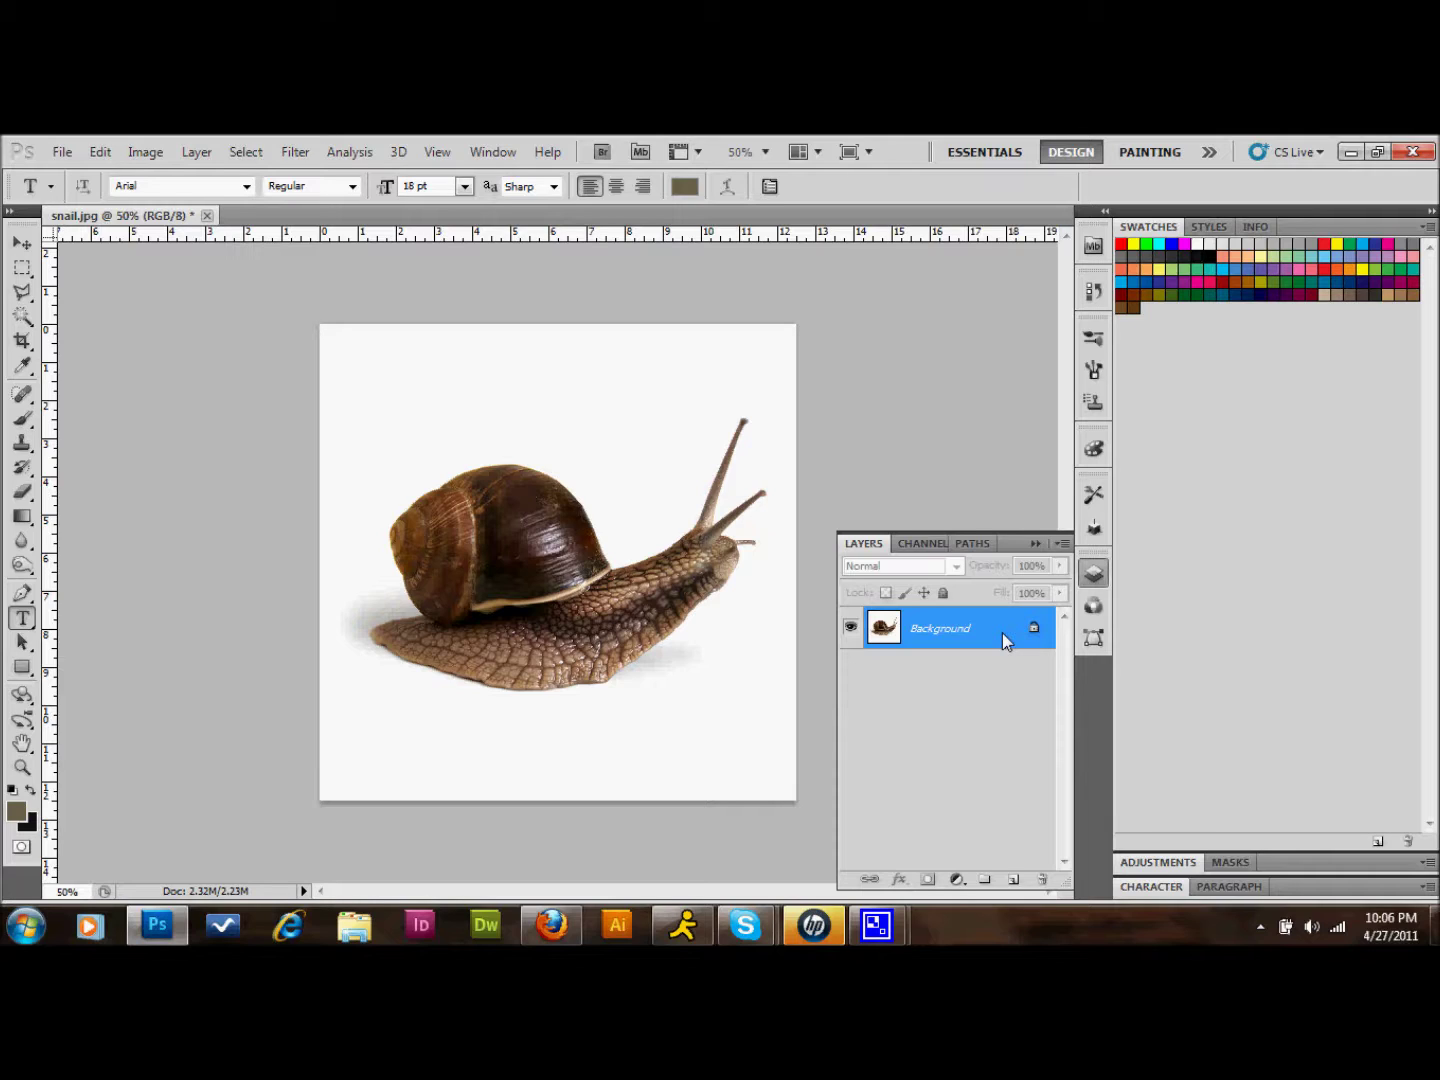
# Step: Duplicate the snail photo's Background layer with Ctrl+J to create Layer 1
pyautogui.hotkey('ctrl', 'j')
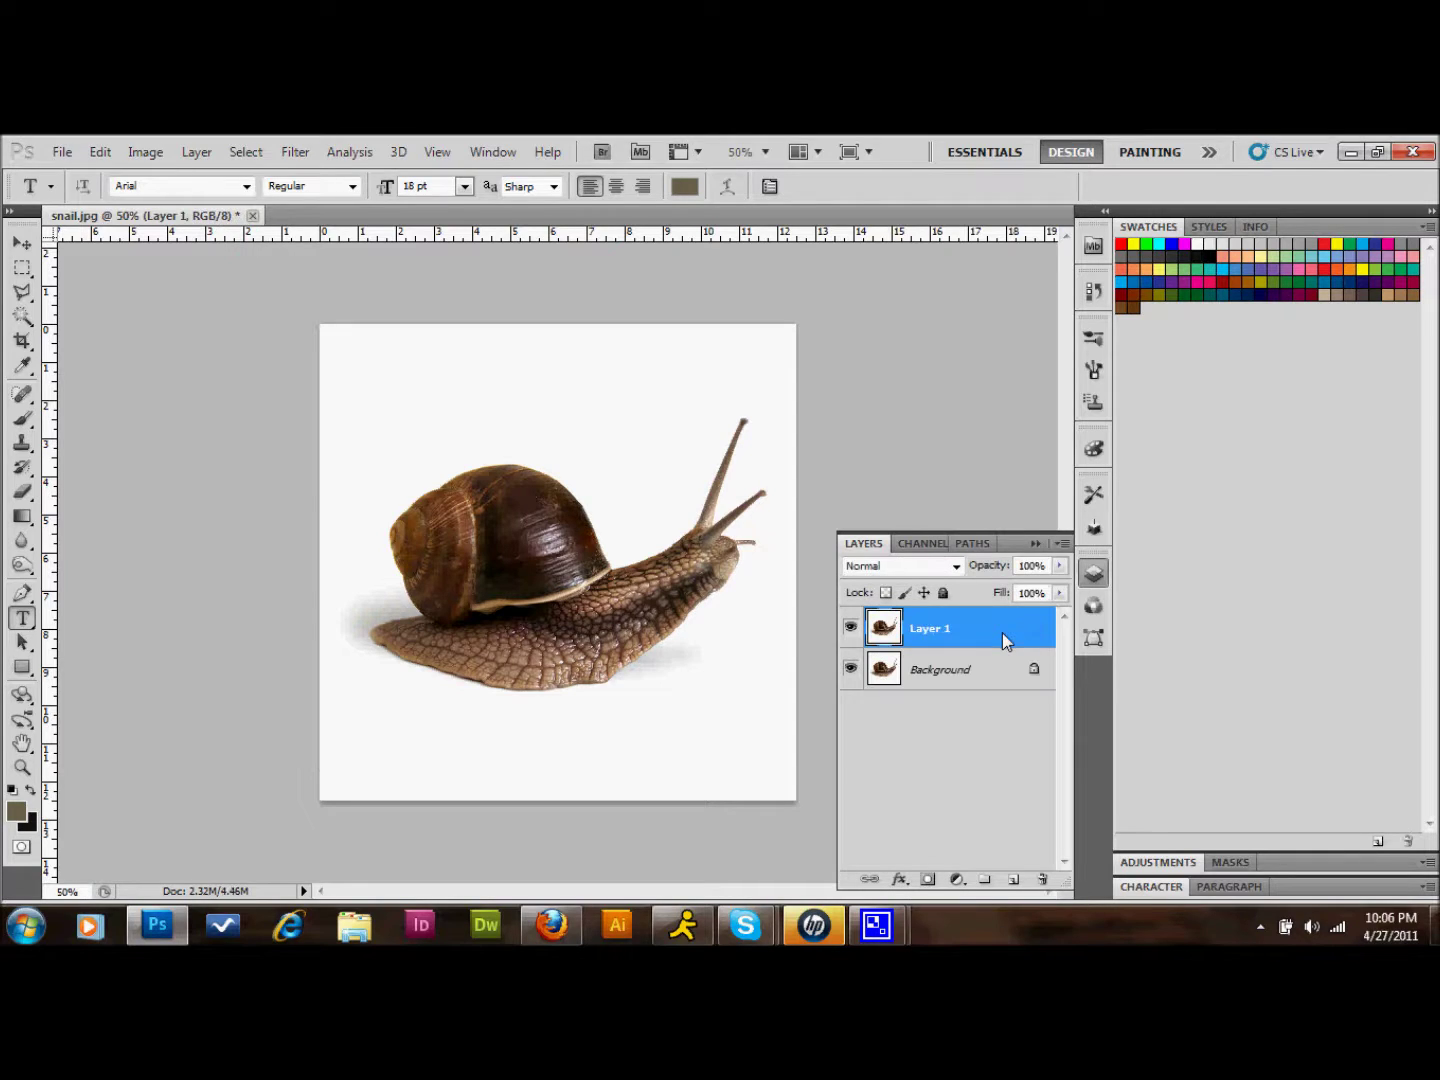
# Step: Rename Layer 1 to B&W in the Layers panel
pyautogui.doubleClick(930, 629)
pyautogui.write('B')
pyautogui.write('S')
pyautogui.write('W')
pyautogui.press('Return')
# Step: Apply a Black & White adjustment to the B&W layer with Yellows at 12%
pyautogui.click(145, 151)
pyautogui.moveTo(191, 212)
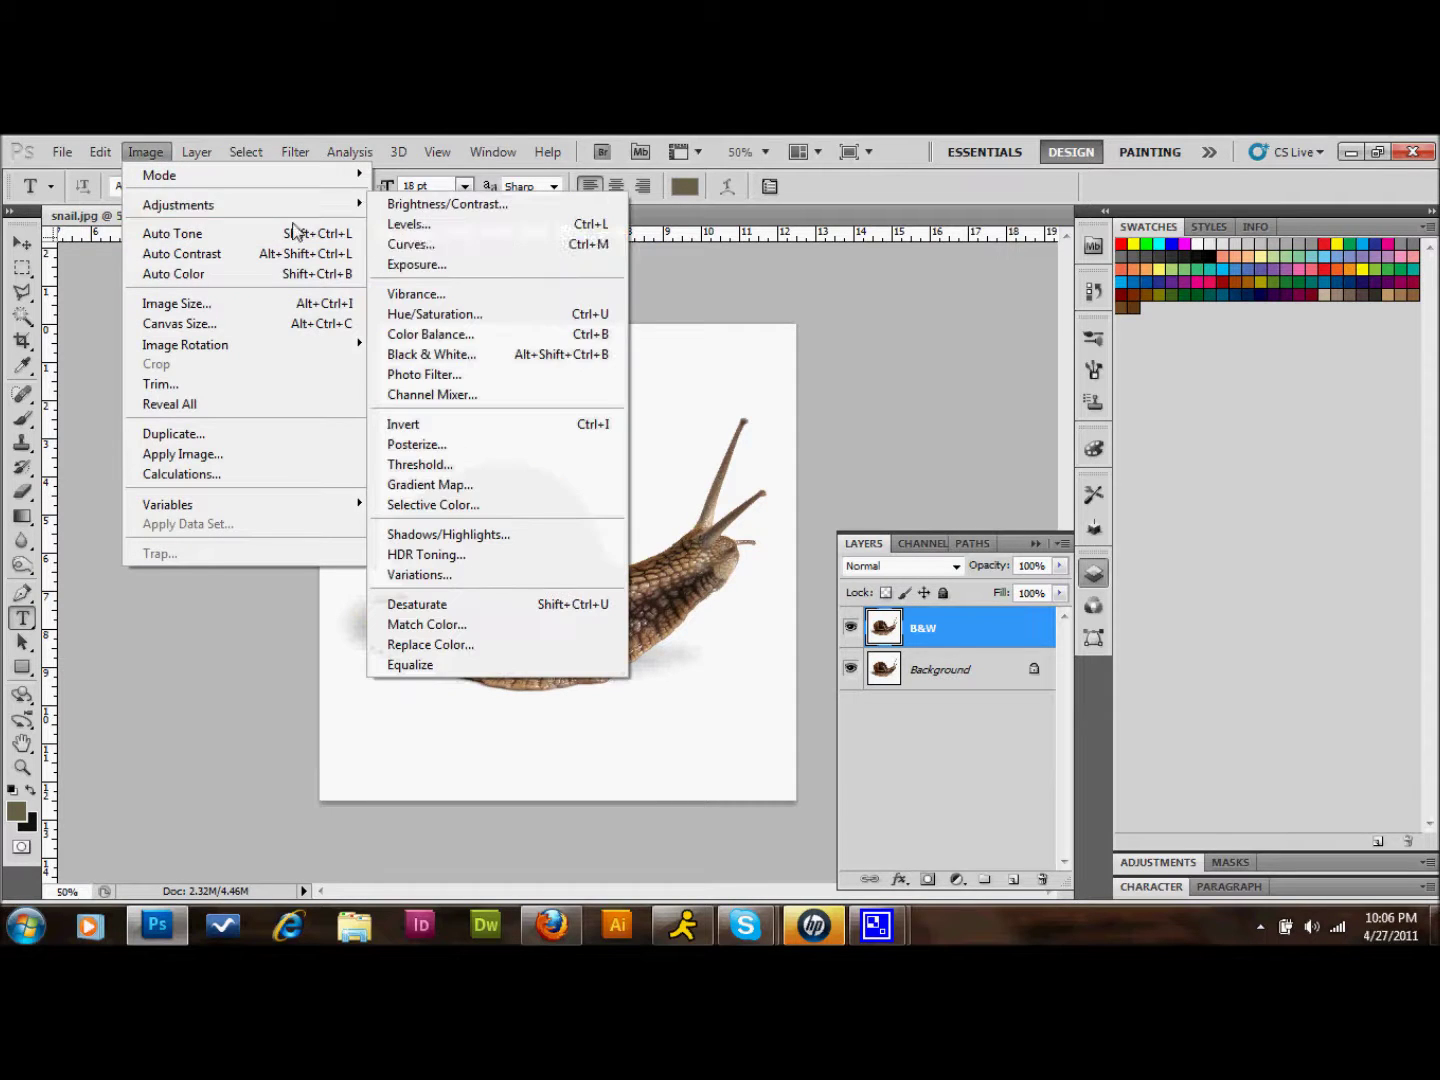
pyautogui.click(466, 355)
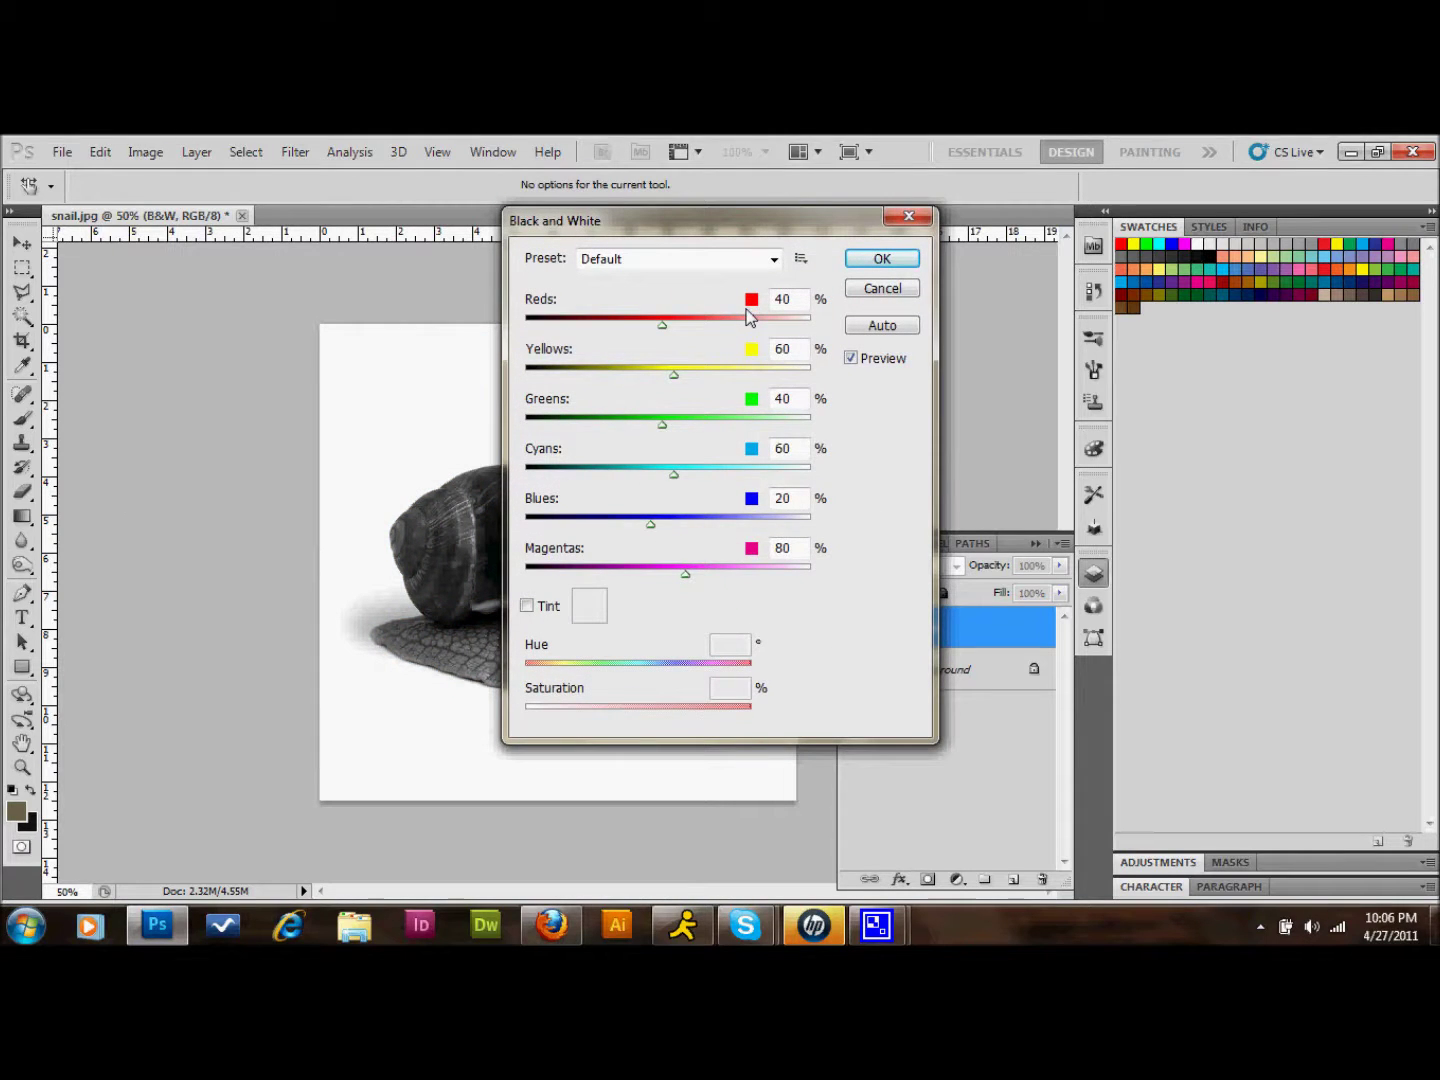
pyautogui.doubleClick(782, 349)
pyautogui.write('12')
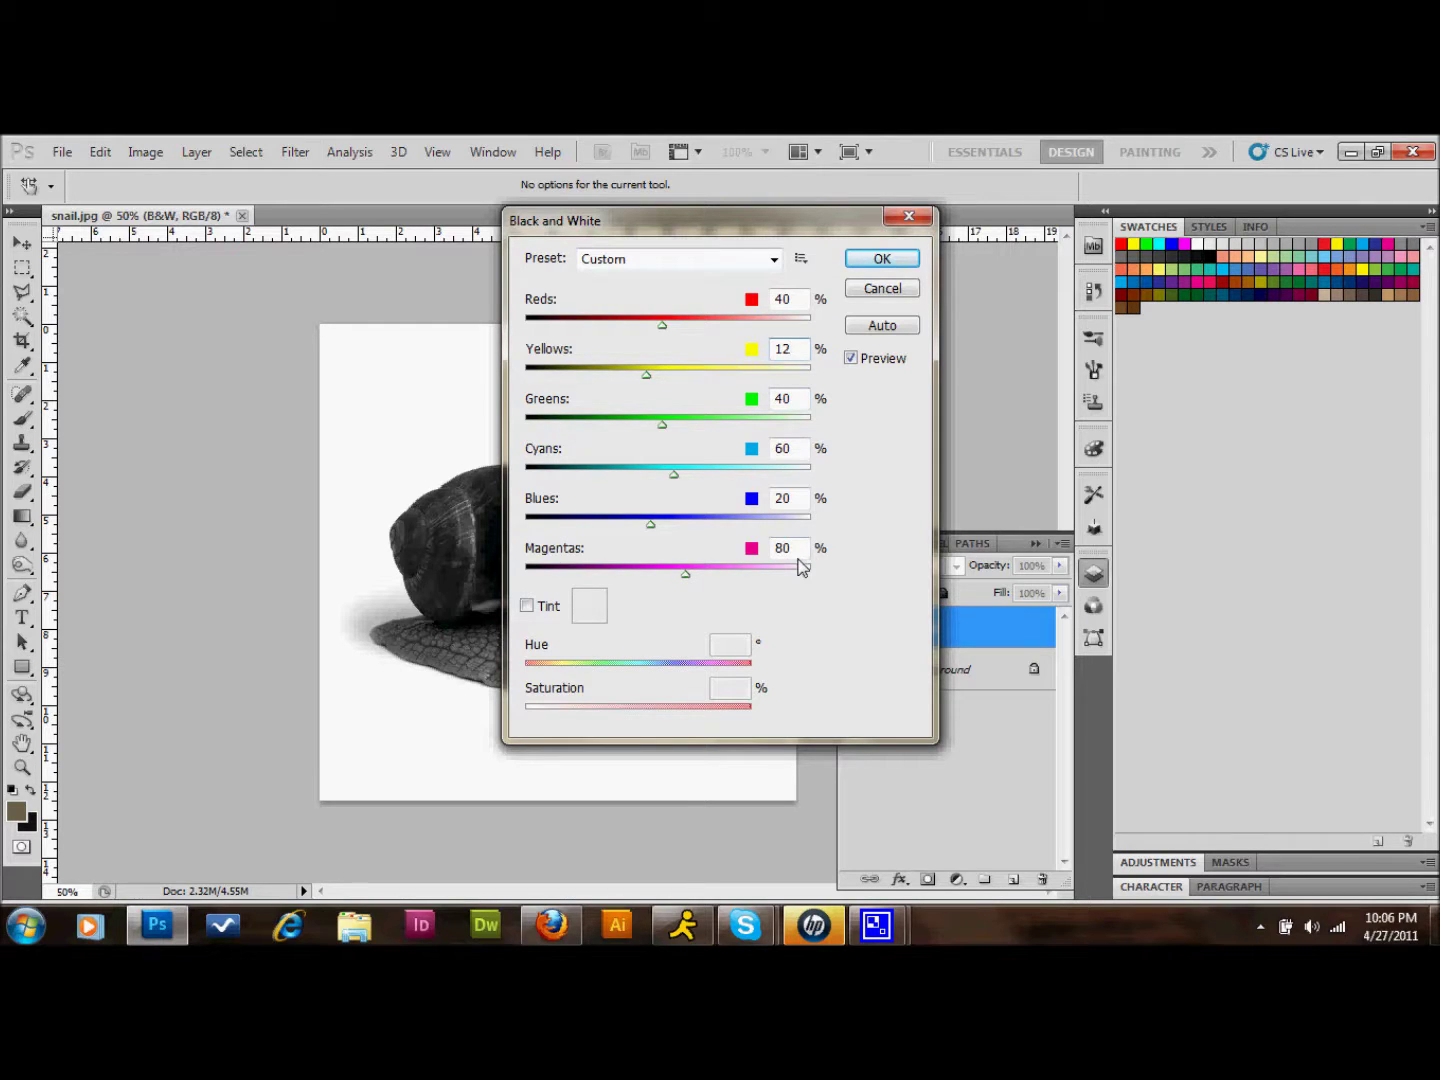
pyautogui.click(877, 260)
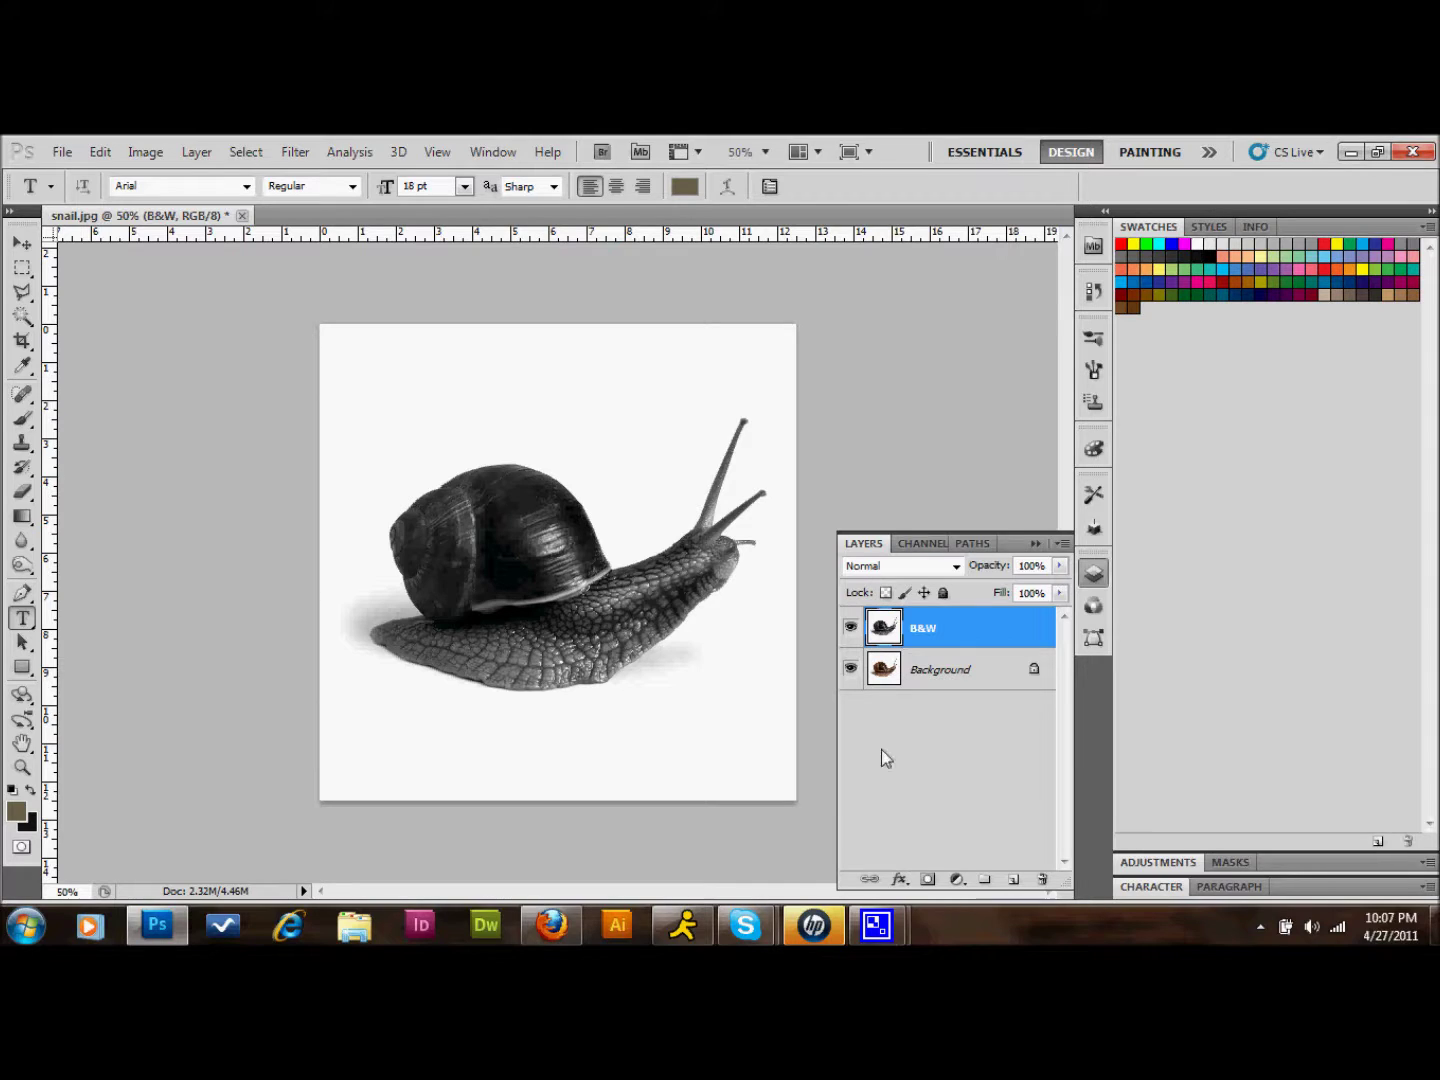
# Step: Select the five Lorem Ipsum paragraphs on lipsum.com in Firefox, then return to Photoshop
pyautogui.click(551, 925)
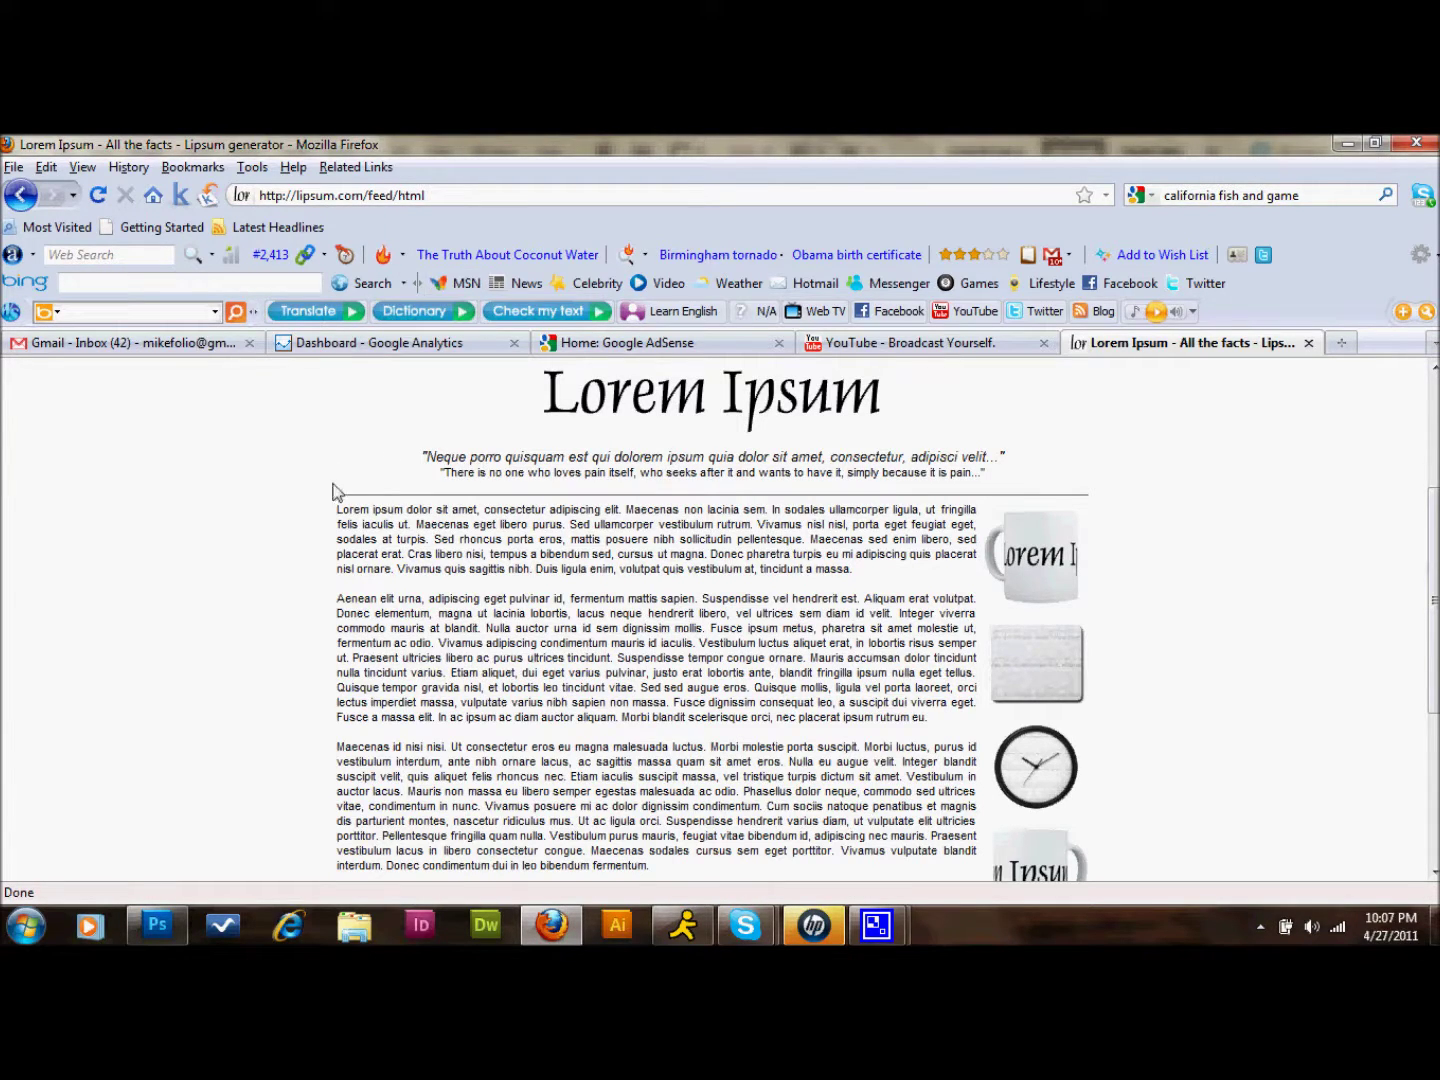
pyautogui.moveTo(336, 507); pyautogui.dragTo(1058, 796)
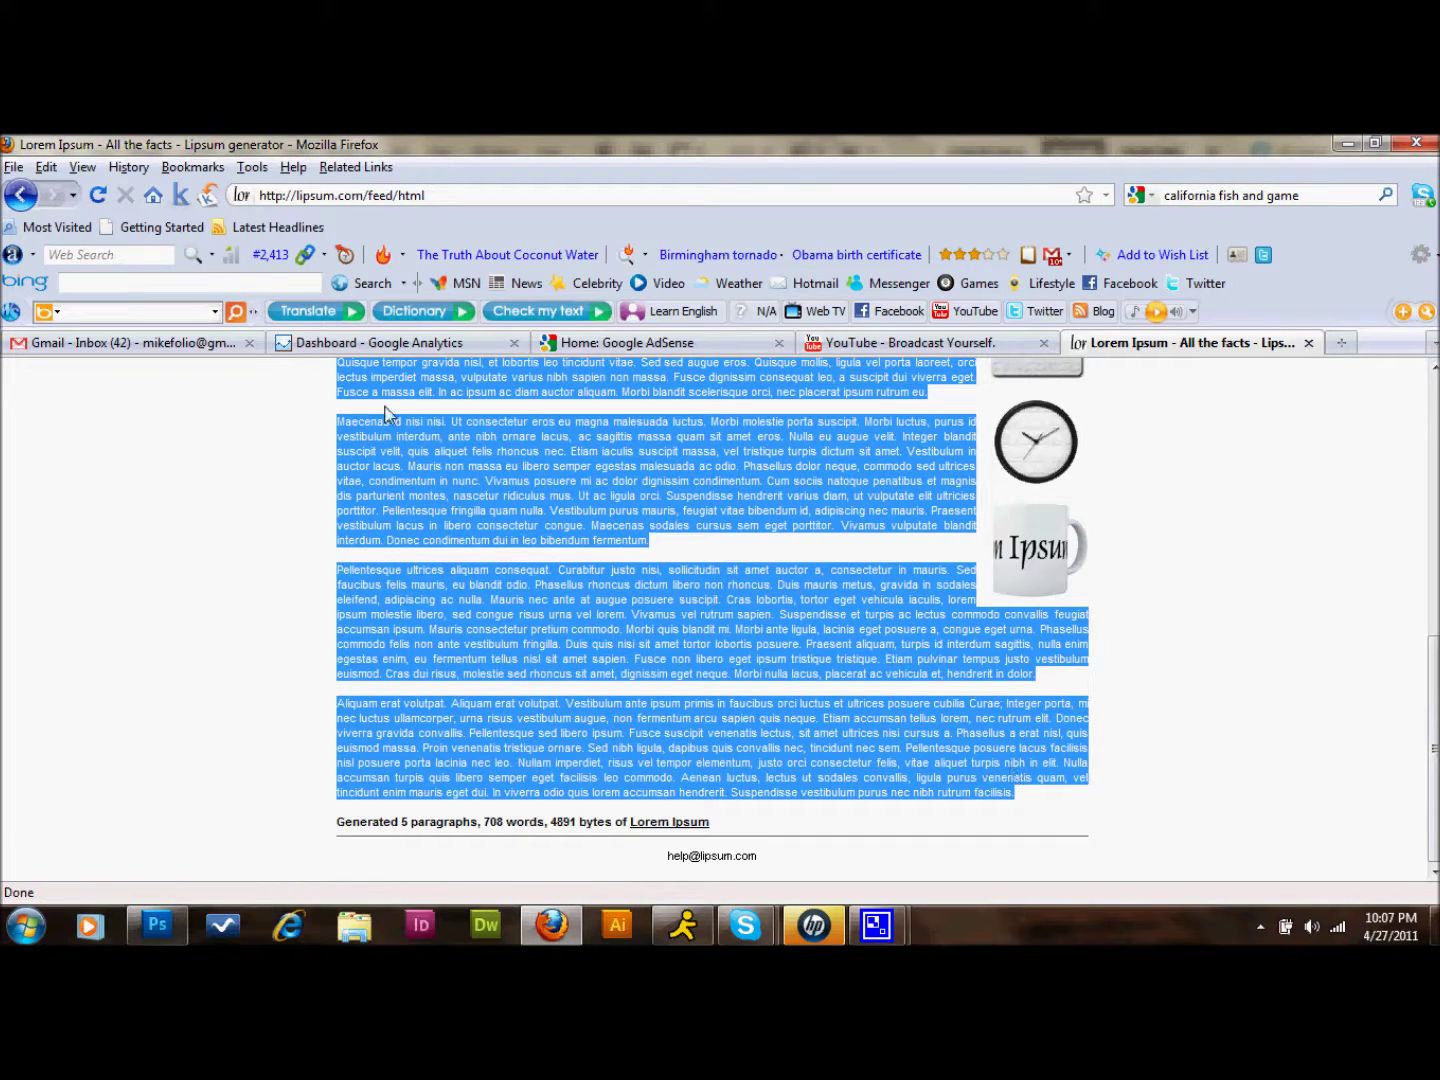
pyautogui.click(158, 924)
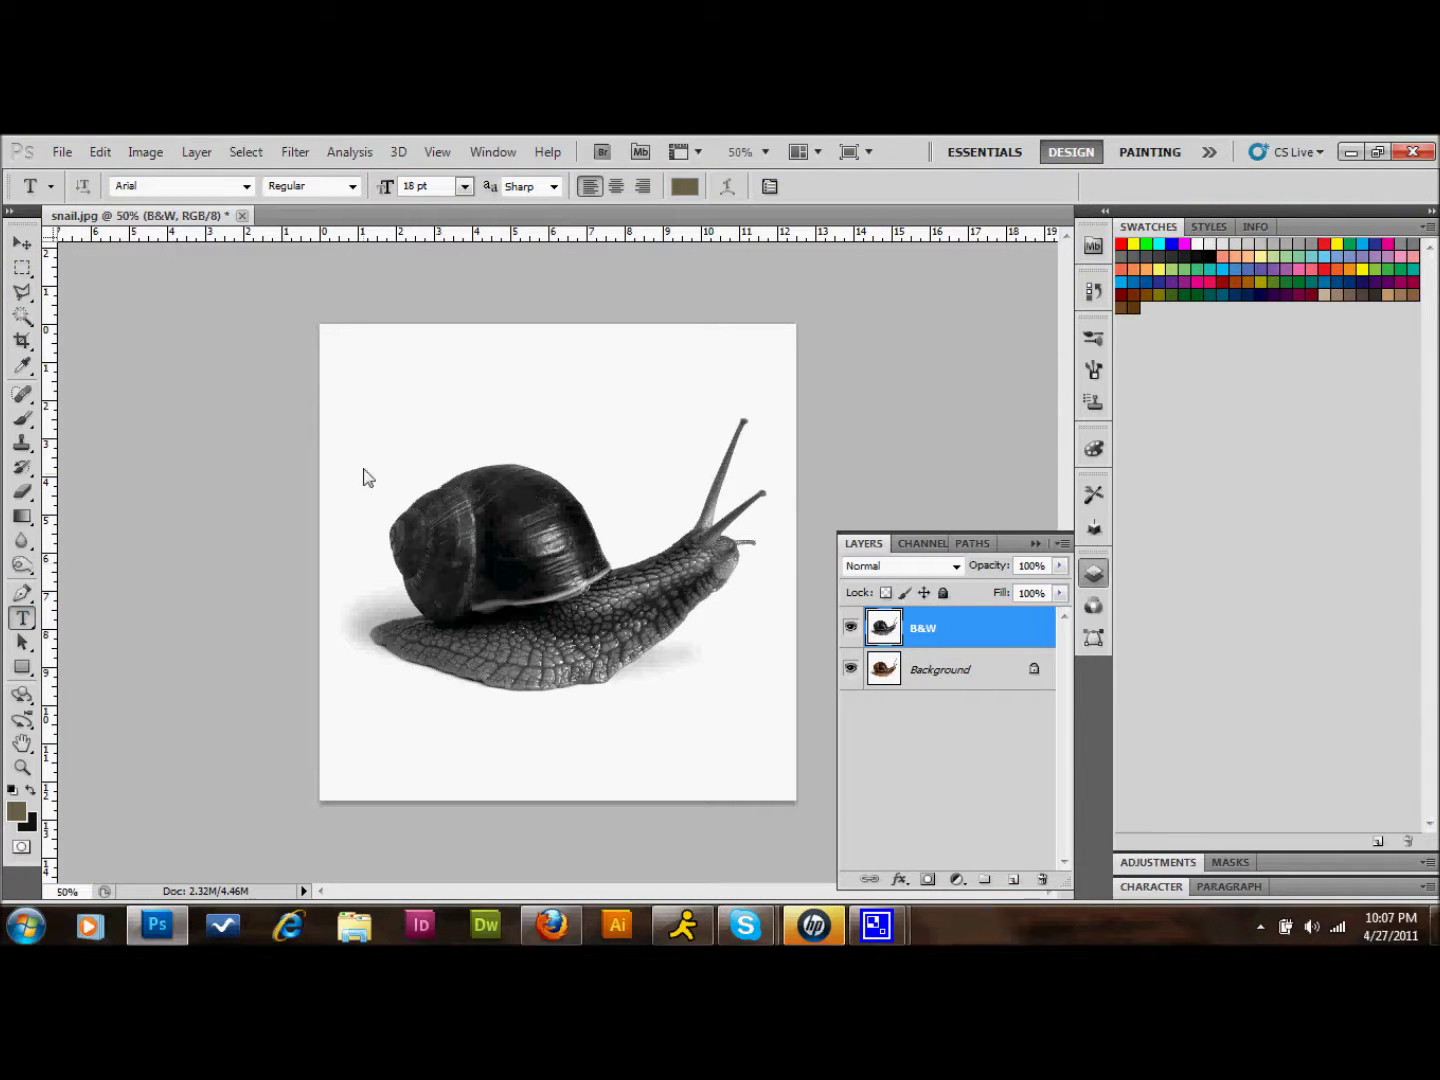
# Step: Paste the Lorem Ipsum text in black into a text box covering the whole canvas
pyautogui.moveTo(317, 339); pyautogui.dragTo(797, 800)
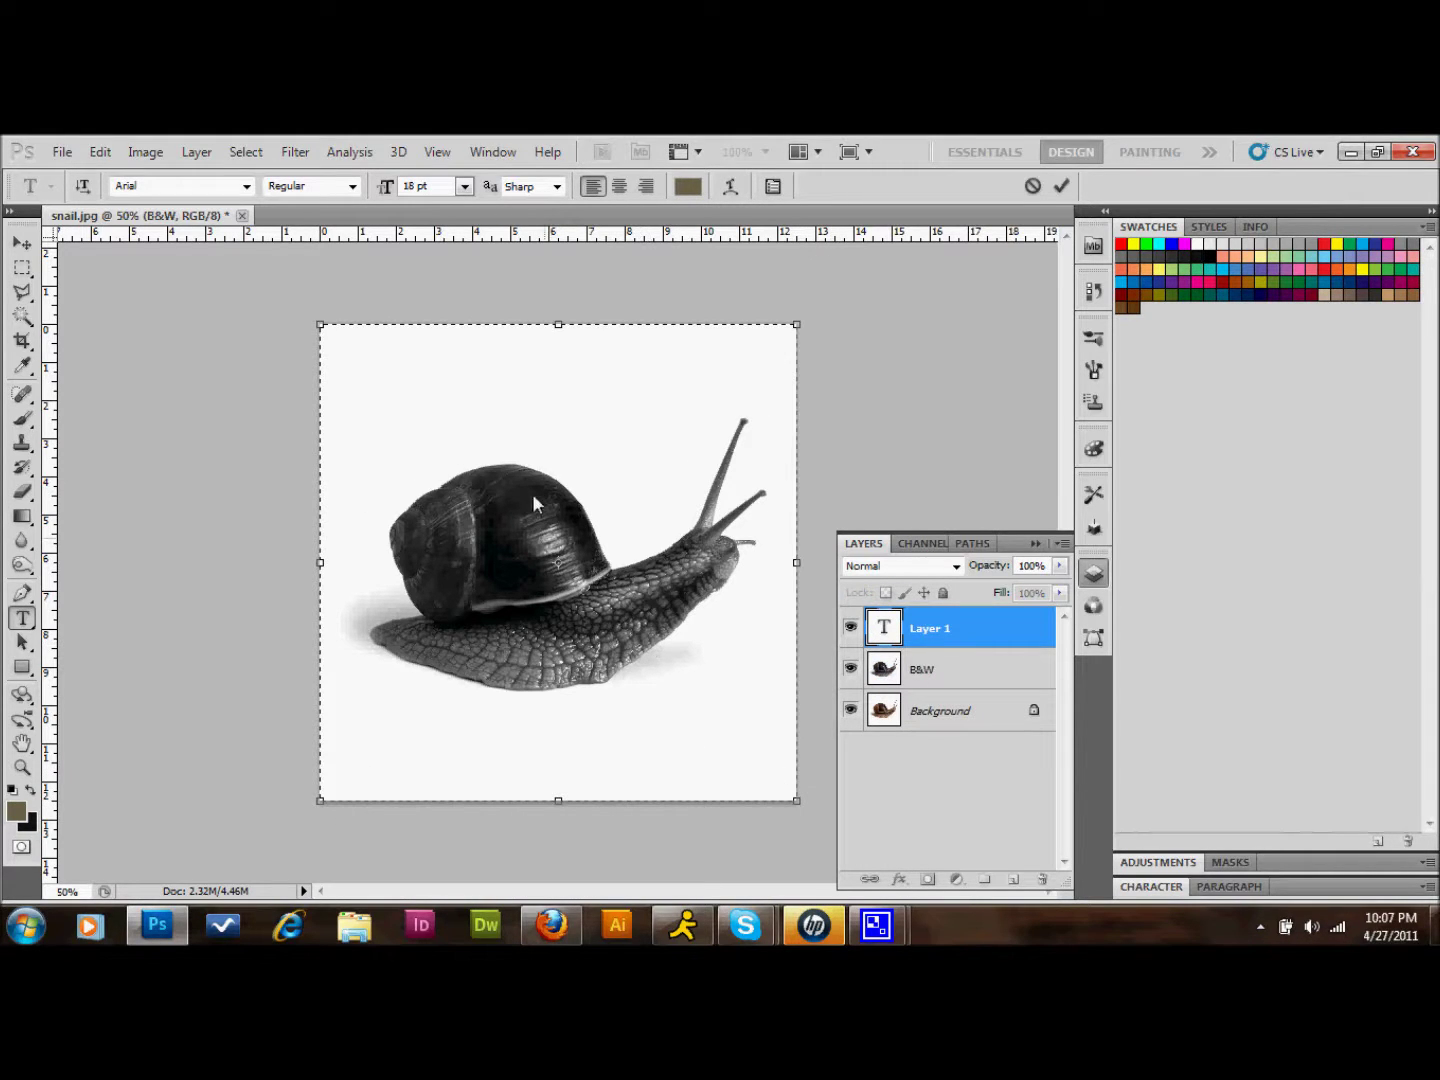
pyautogui.hotkey('ctrl', 'v')
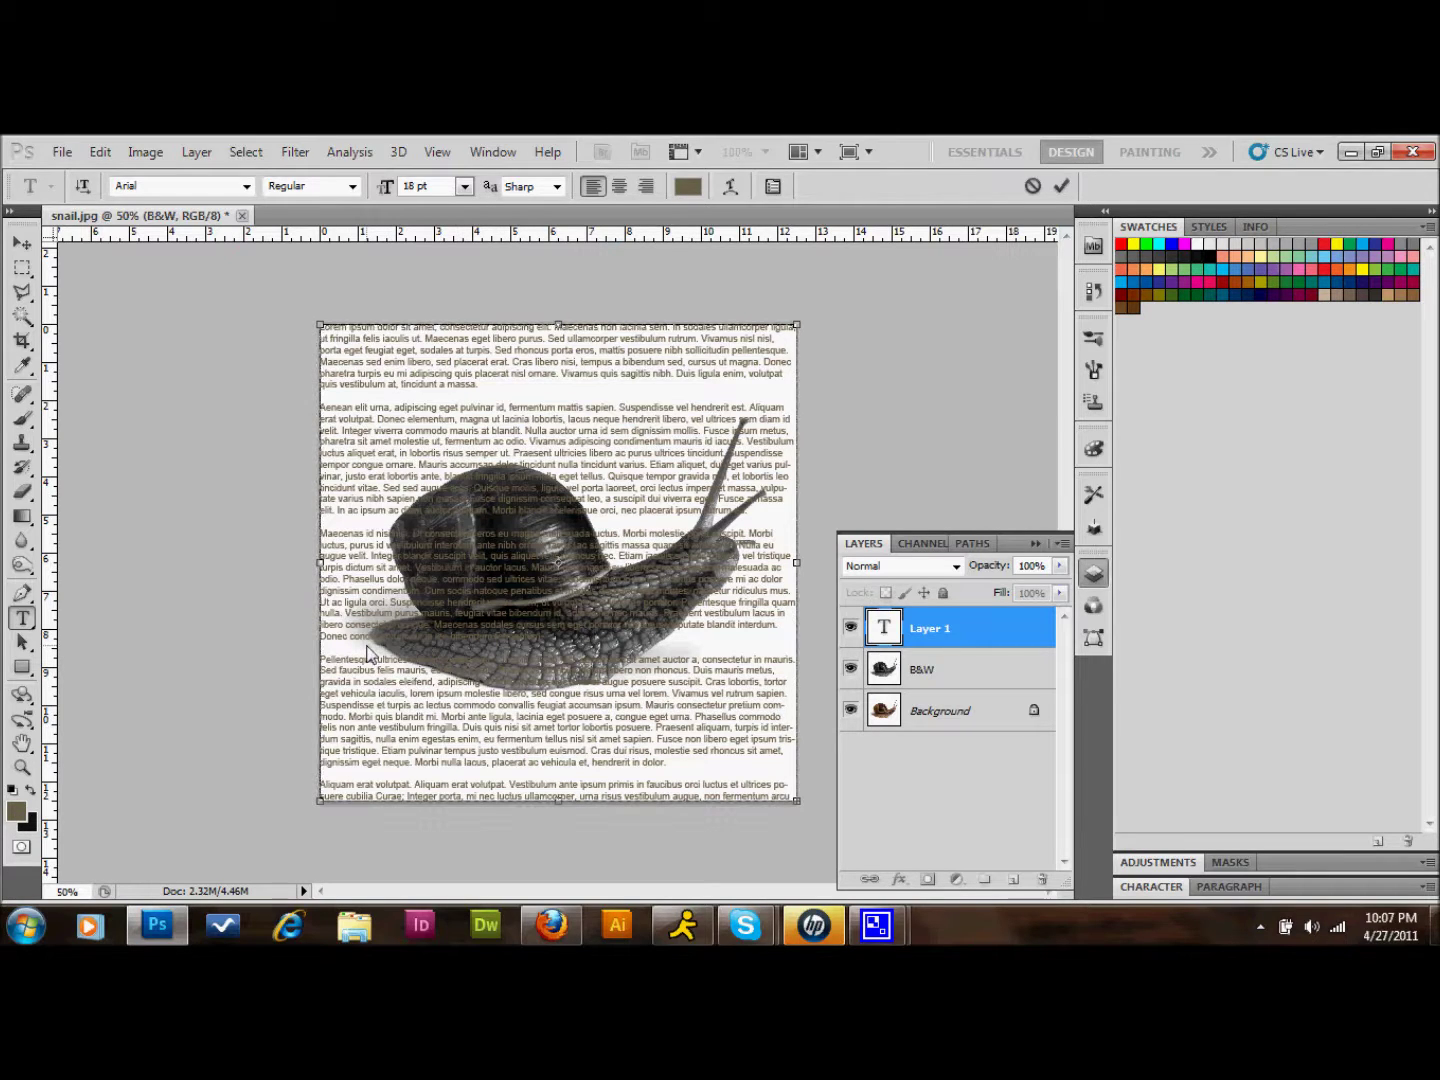
pyautogui.hotkey('ctrl', 'z')
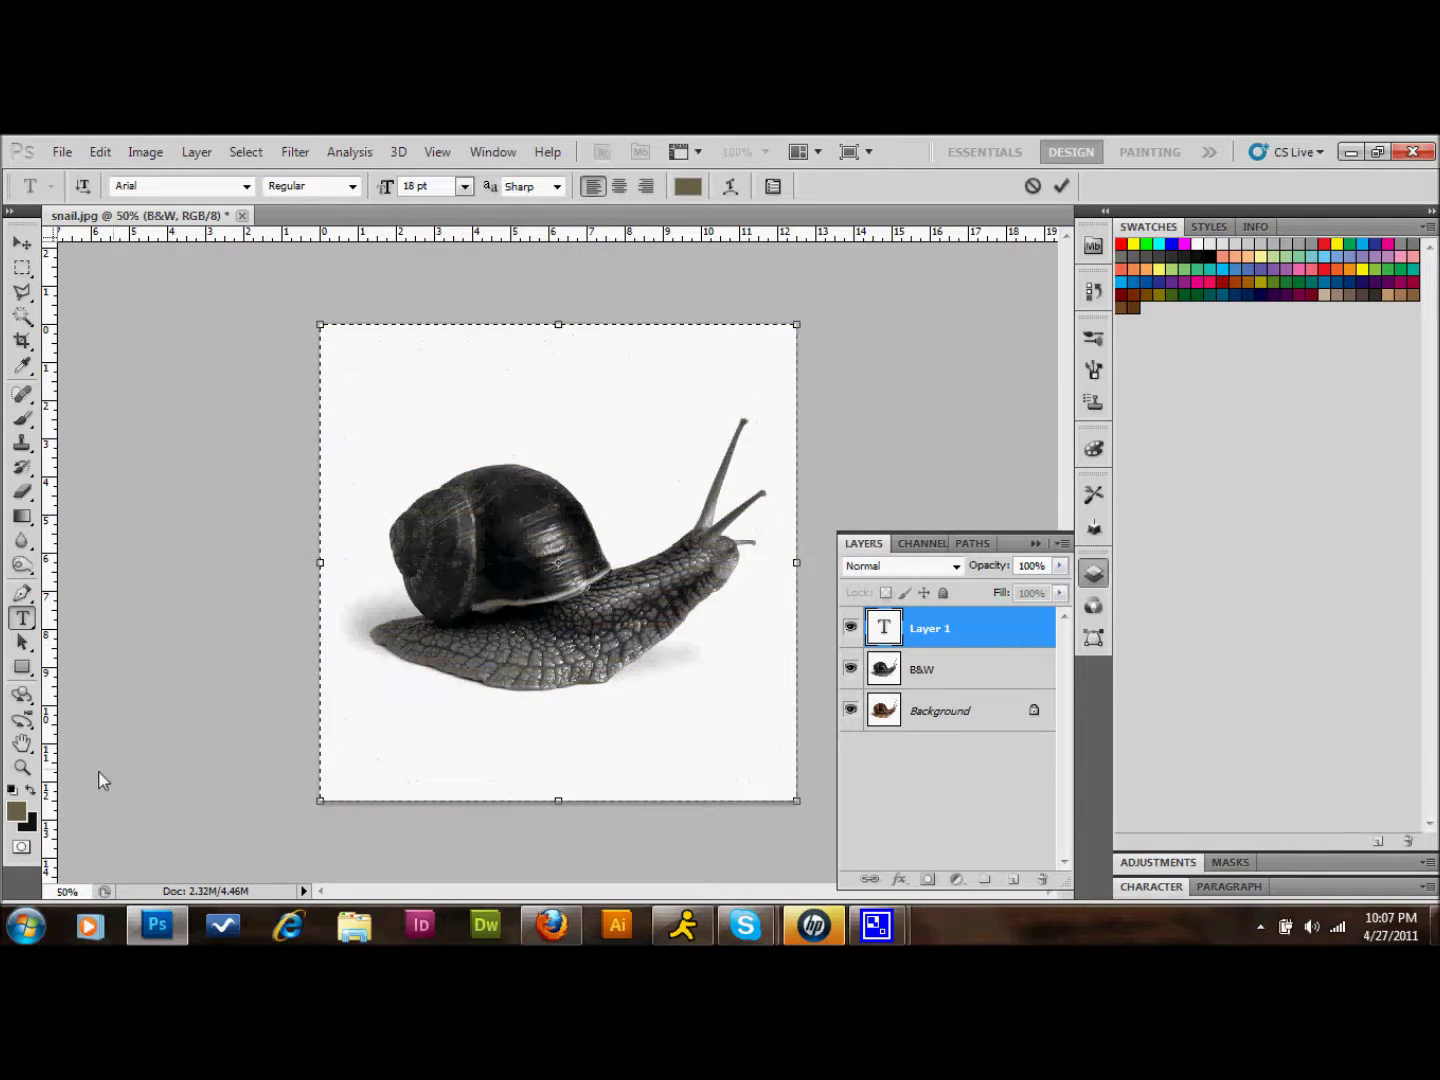
pyautogui.click(12, 789)
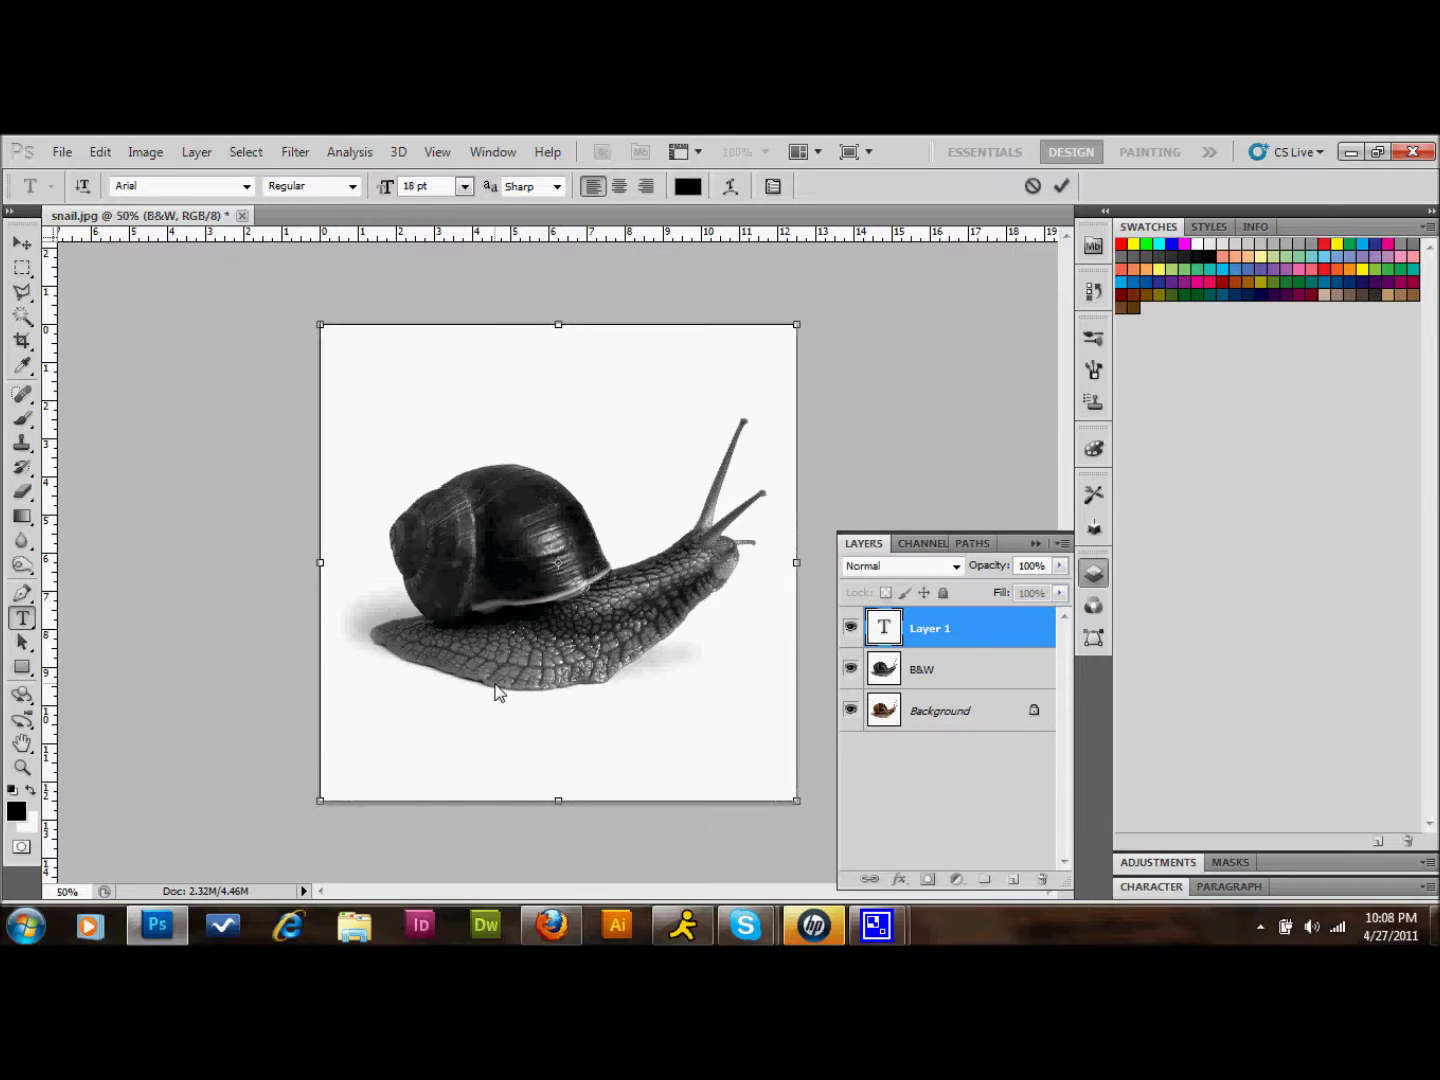
pyautogui.hotkey('ctrl', 'v')
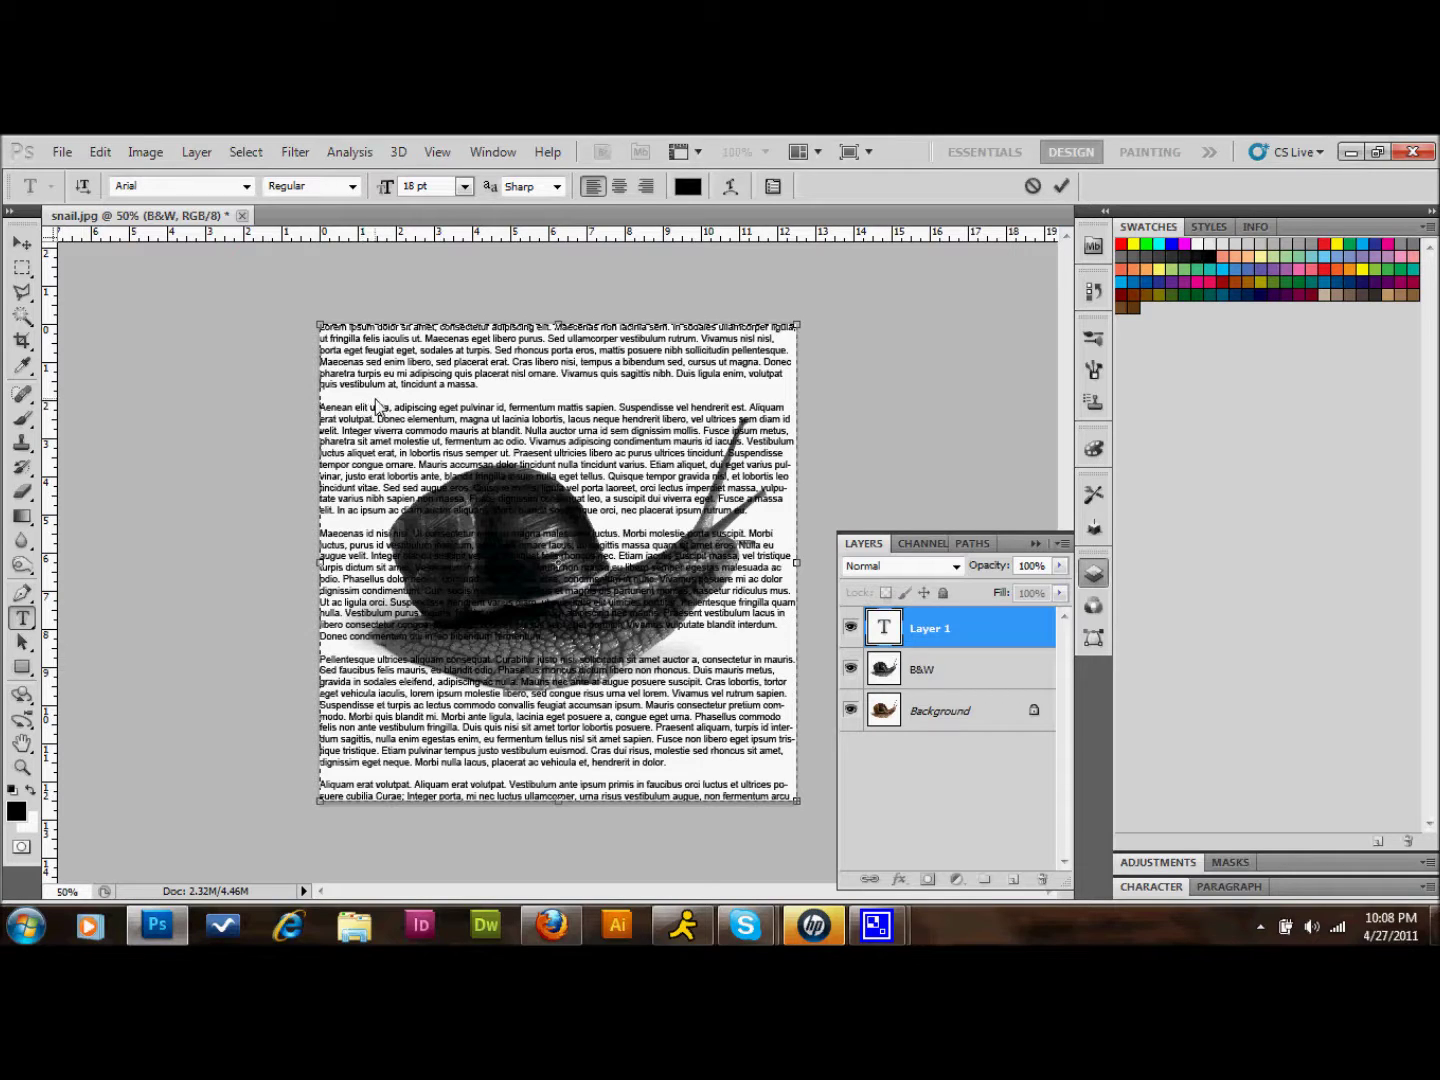
# Step: Remove the blank lines before the Maecenas, Pellentesque and Aliquam erat volutpat paragraphs
pyautogui.press('BackSpace')
pyautogui.press('BackSpace')
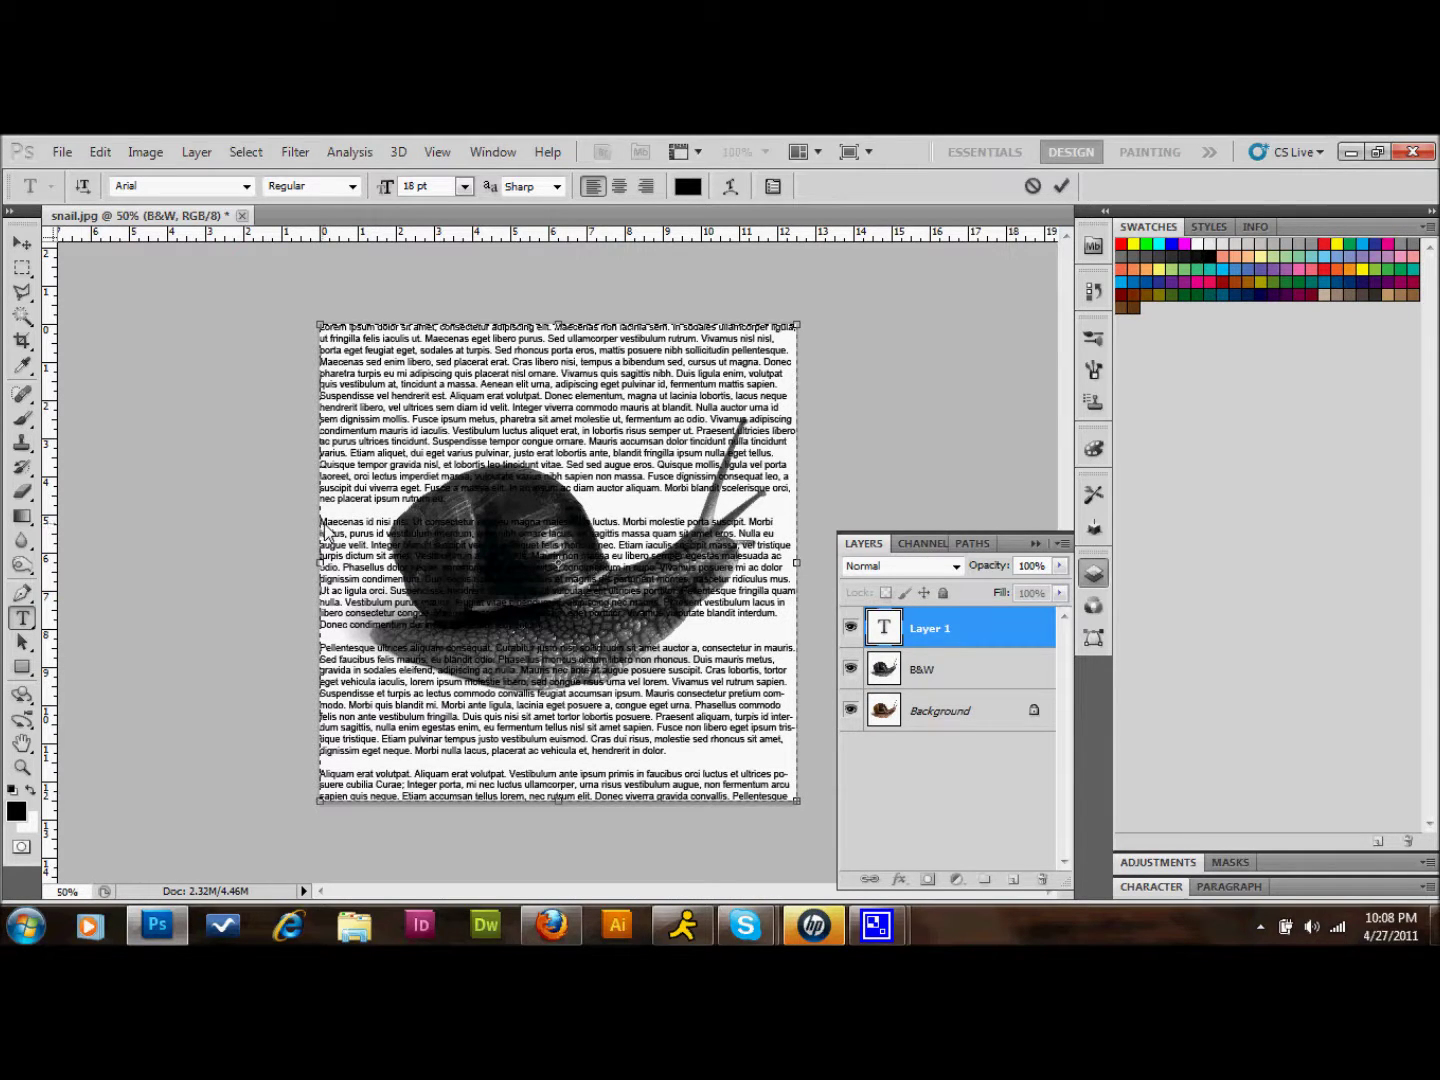
pyautogui.click(321, 522)
pyautogui.press('Return')
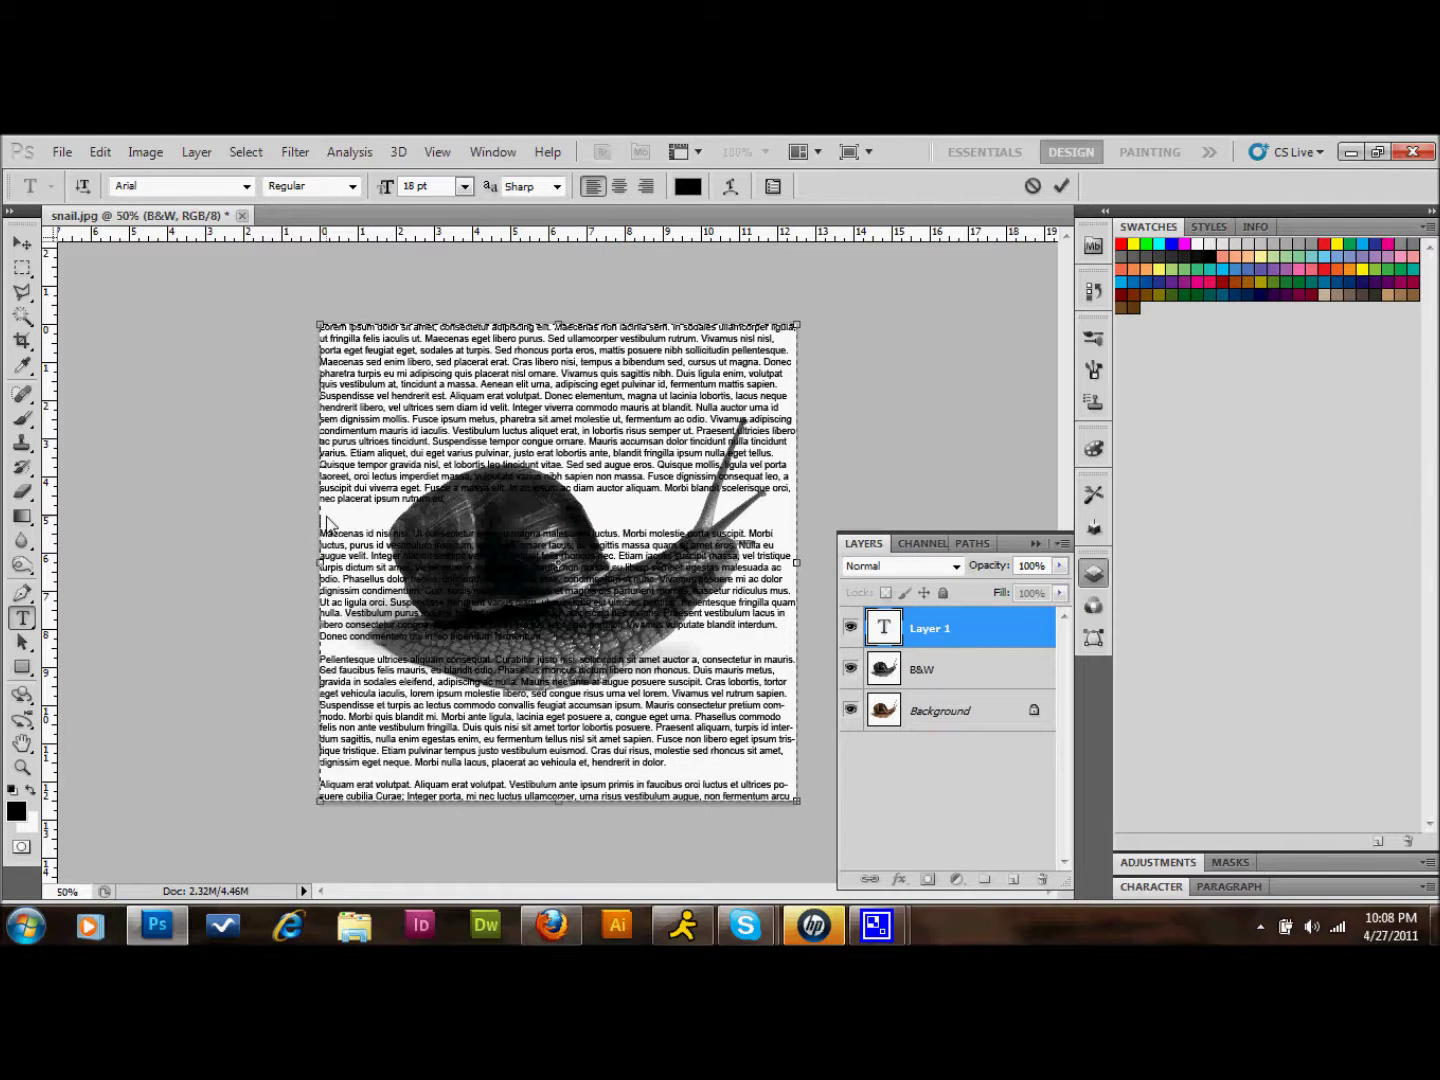
pyautogui.press('BackSpace')
pyautogui.press('BackSpace')
pyautogui.press('BackSpace')
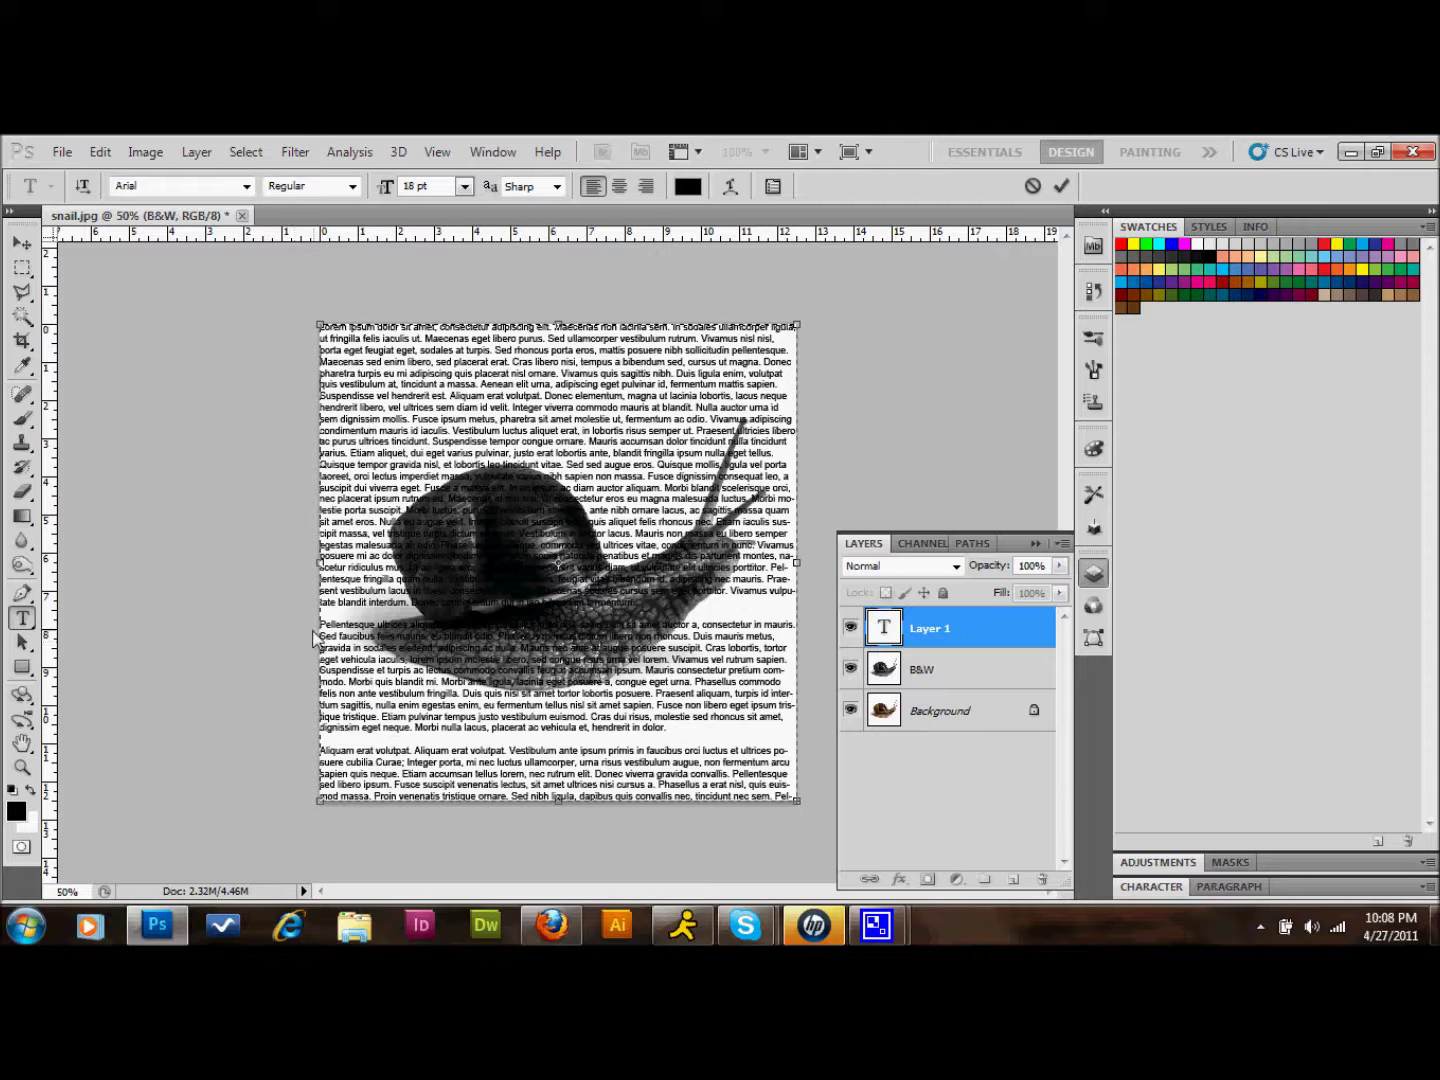
pyautogui.press('BackSpace')
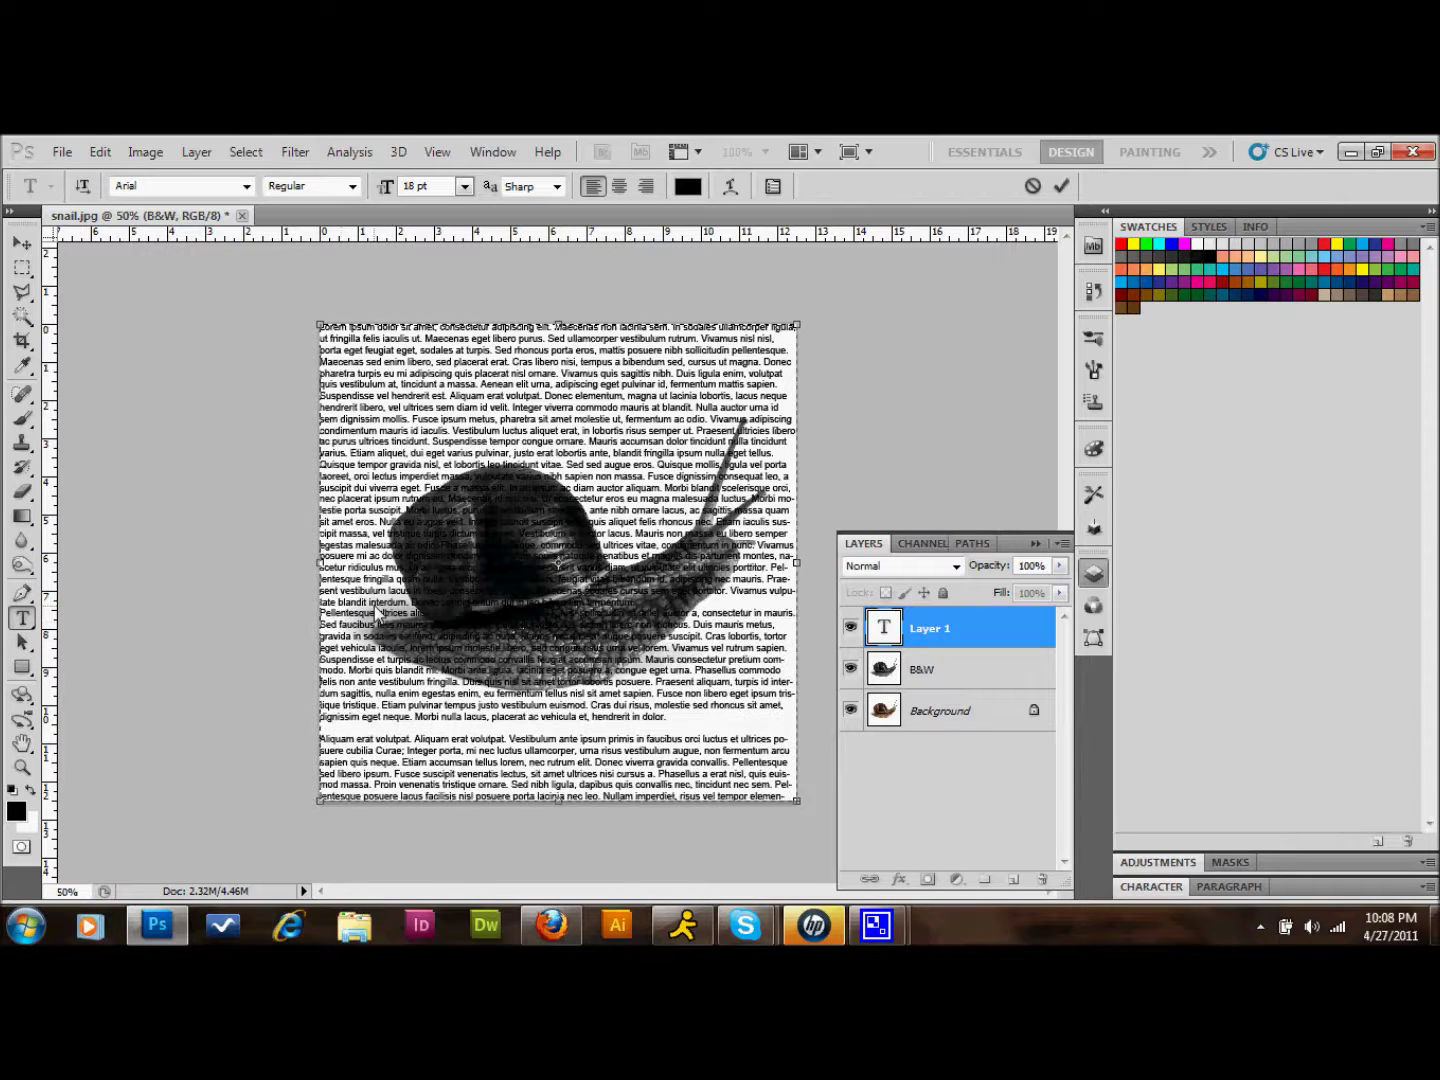
pyautogui.press('BackSpace')
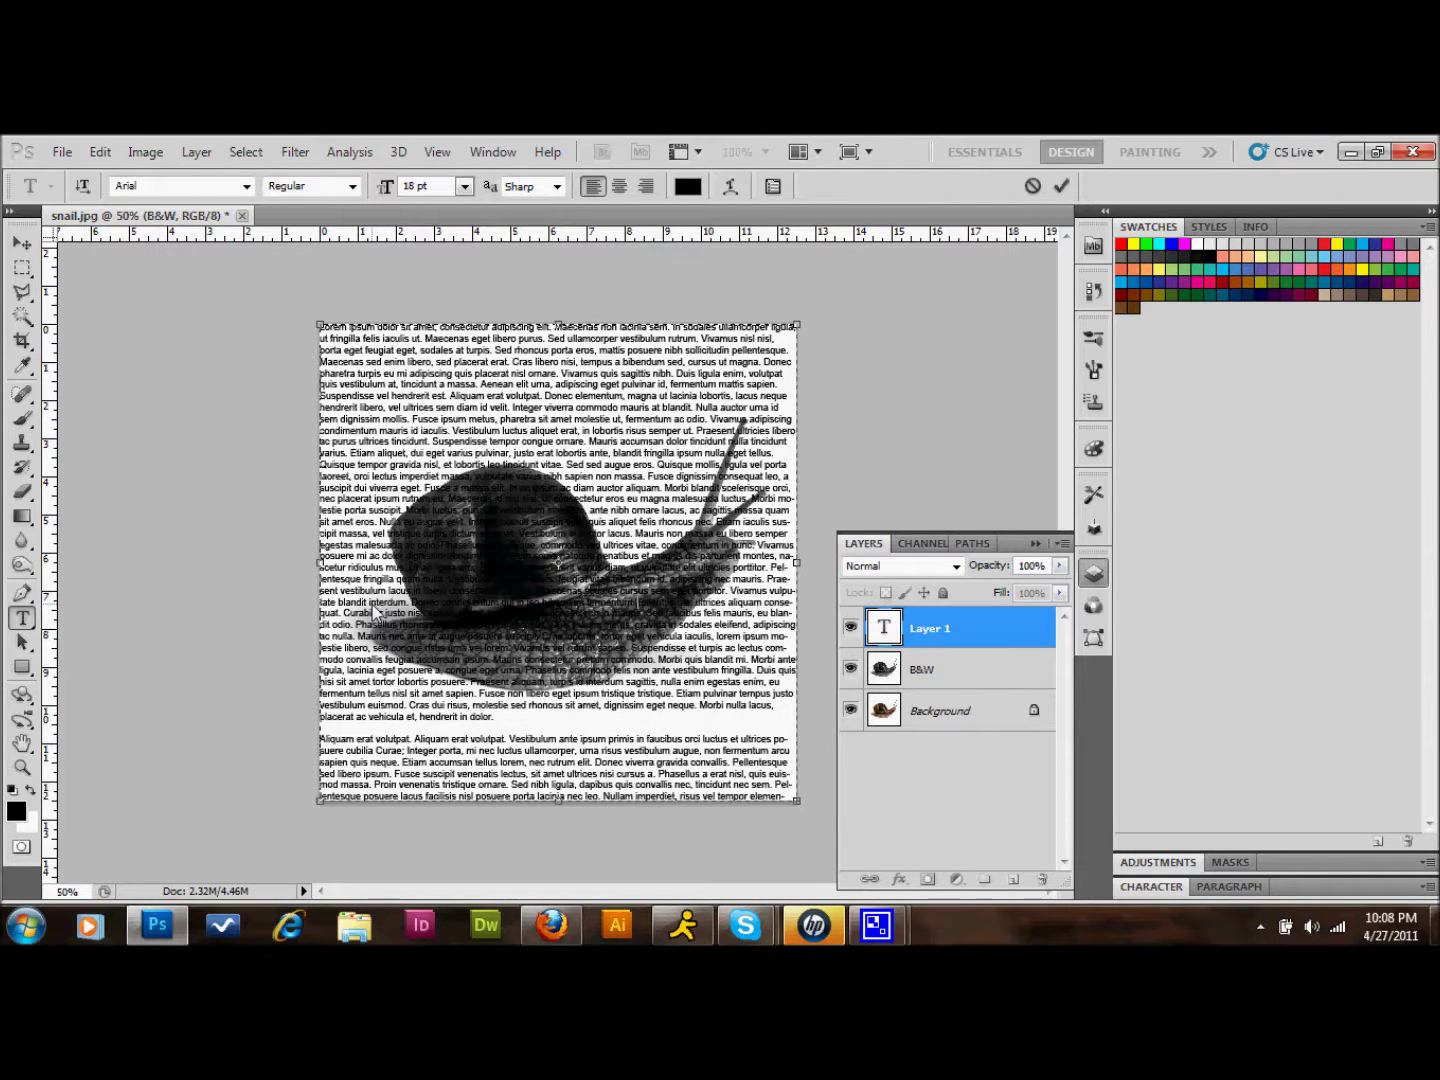
pyautogui.click(330, 740)
pyautogui.press('BackSpace')
pyautogui.press('BackSpace')
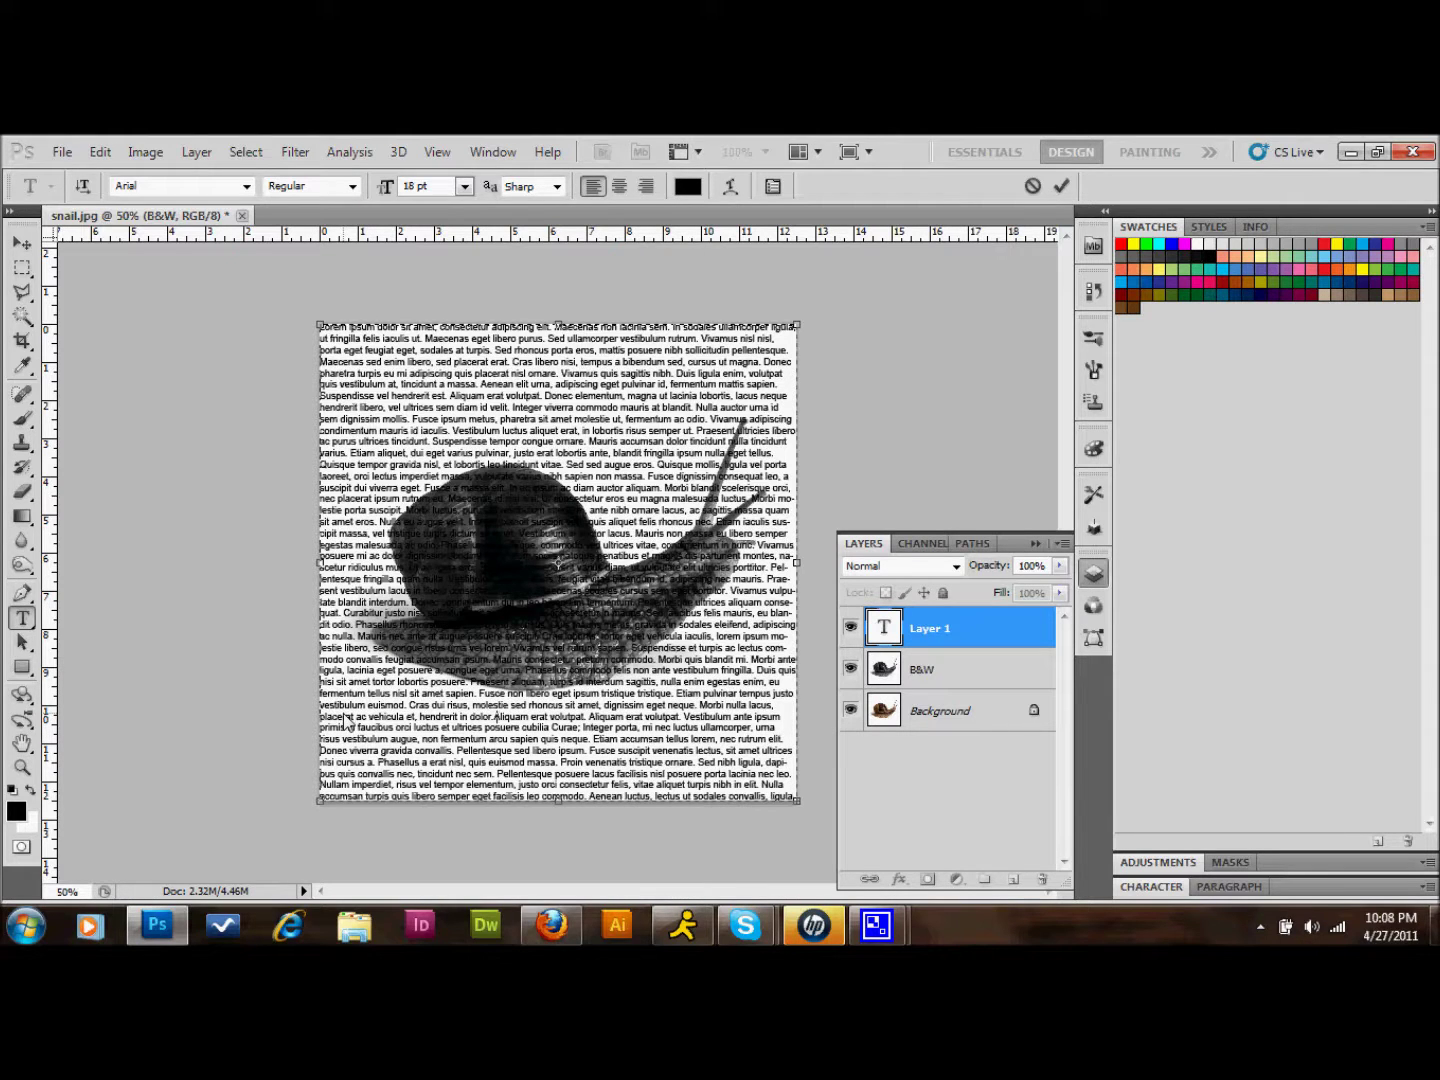
# Step: Set all the Lorem Ipsum text to 14 pt
pyautogui.doubleClick(385, 694)
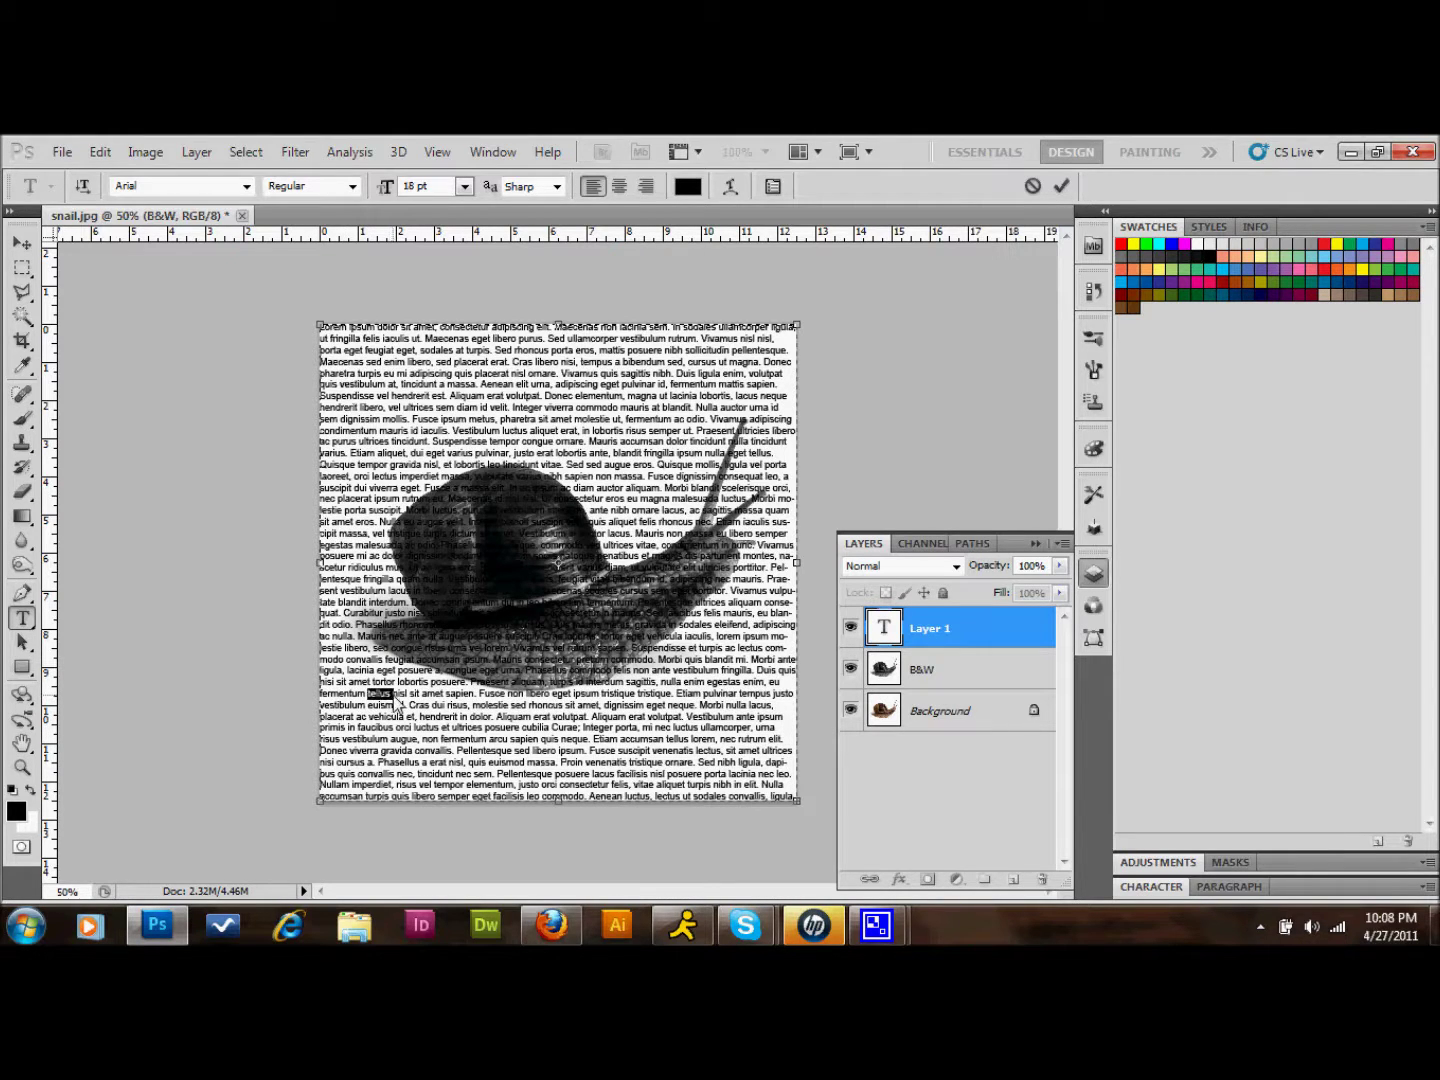
pyautogui.hotkey('ctrl', 'a')
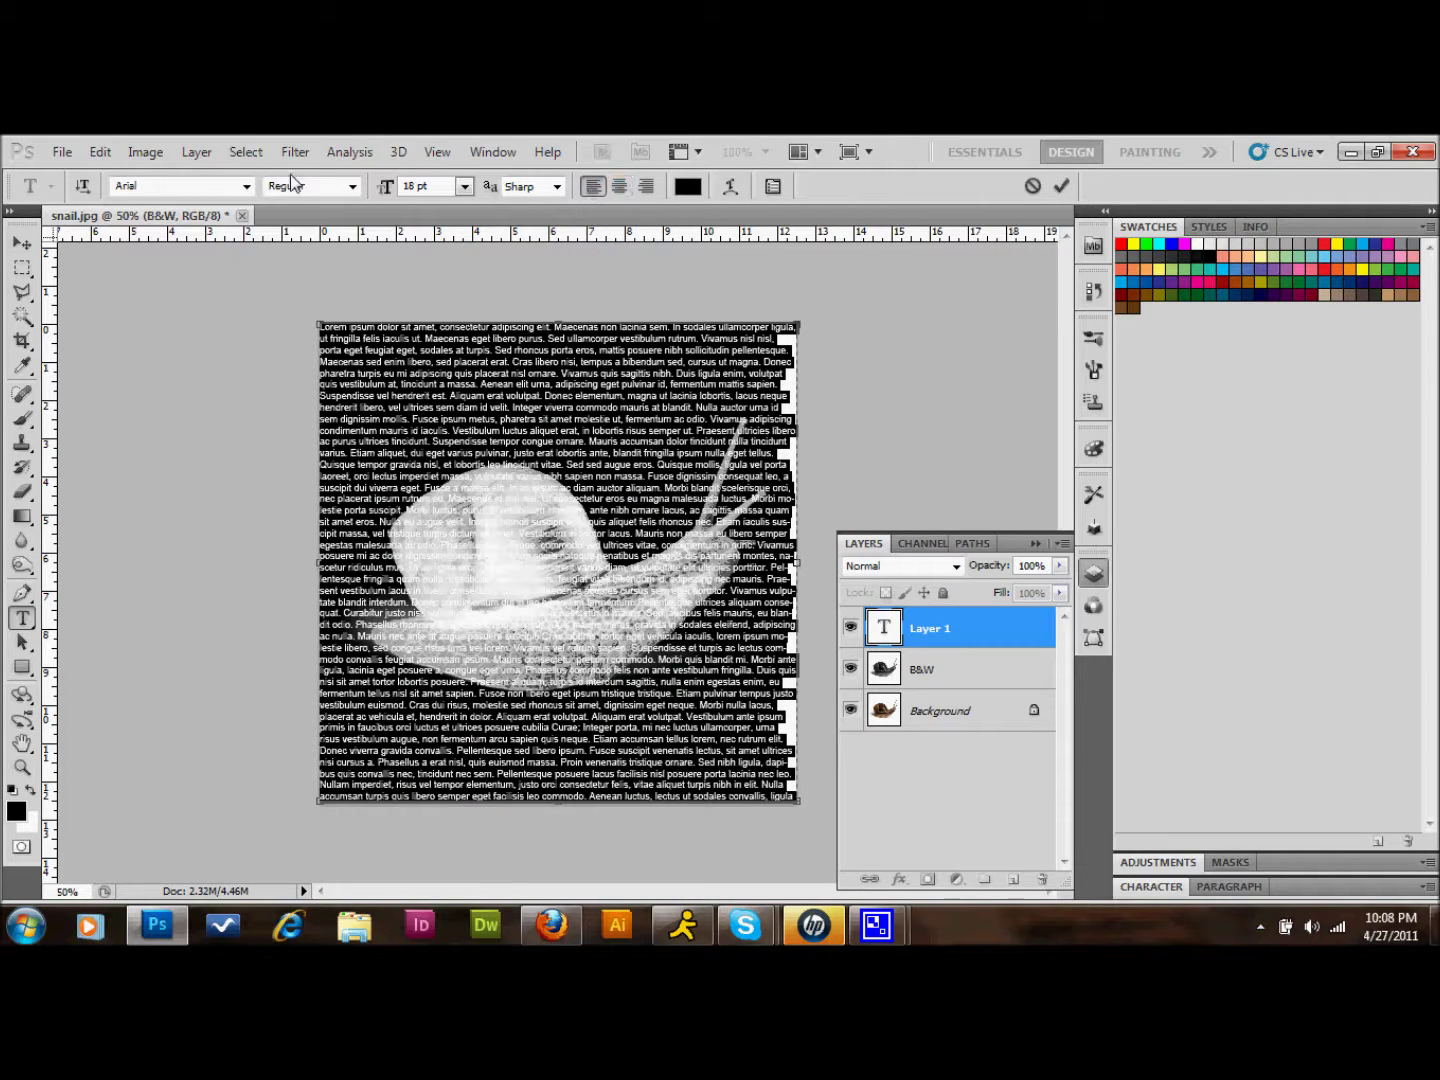
pyautogui.click(464, 190)
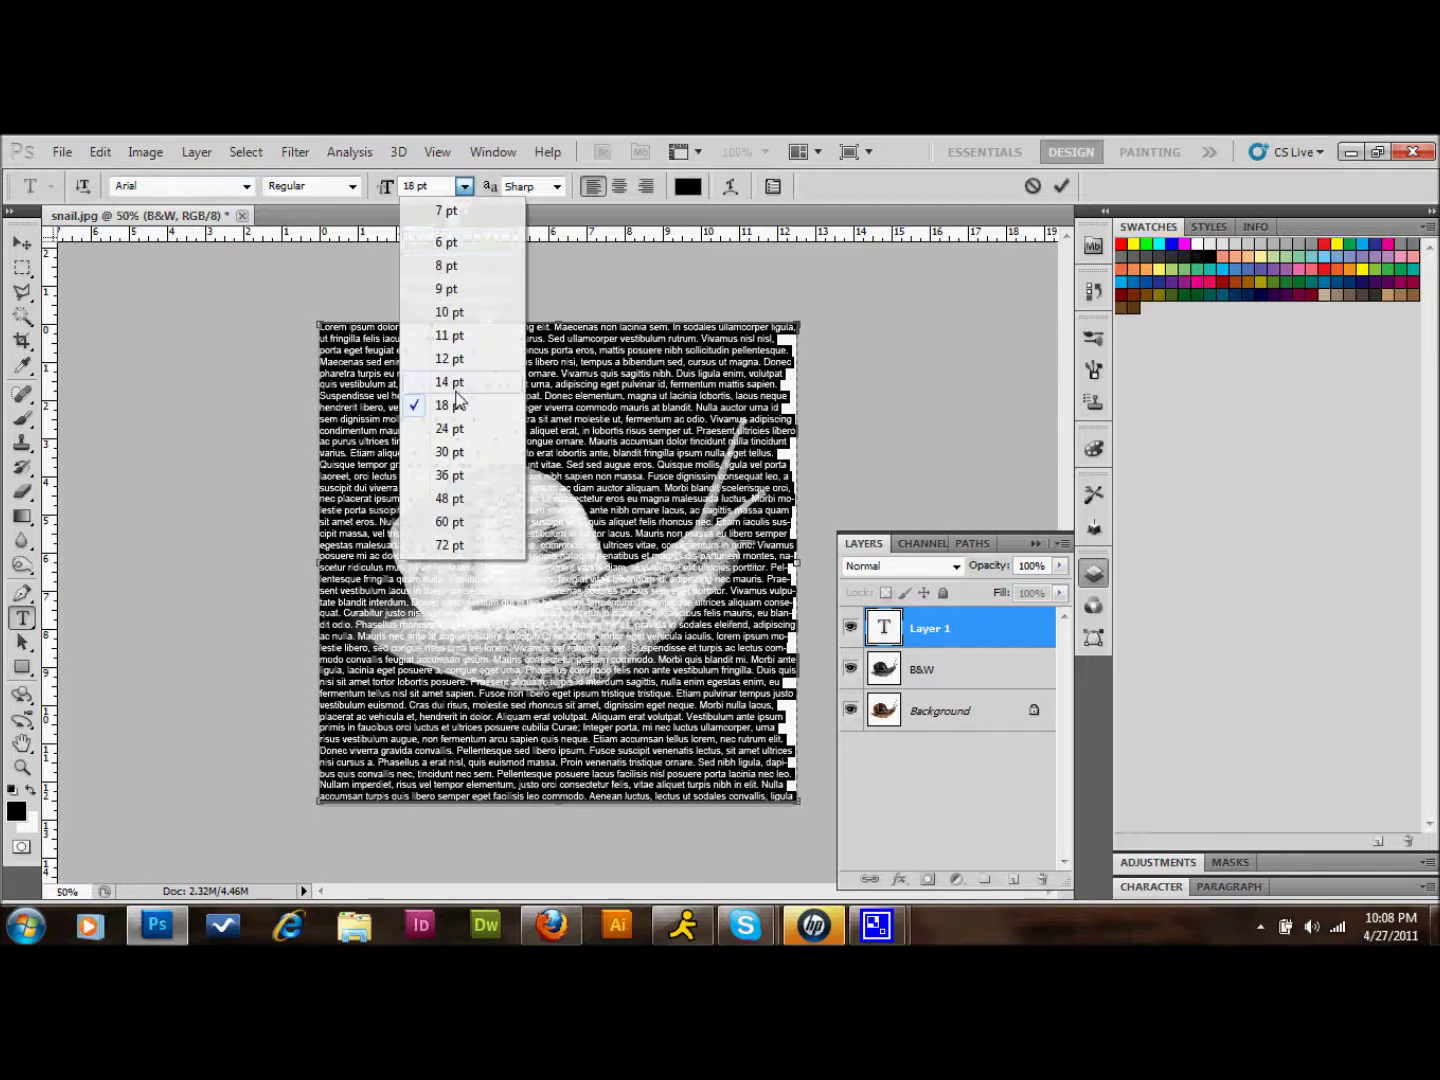
pyautogui.click(452, 383)
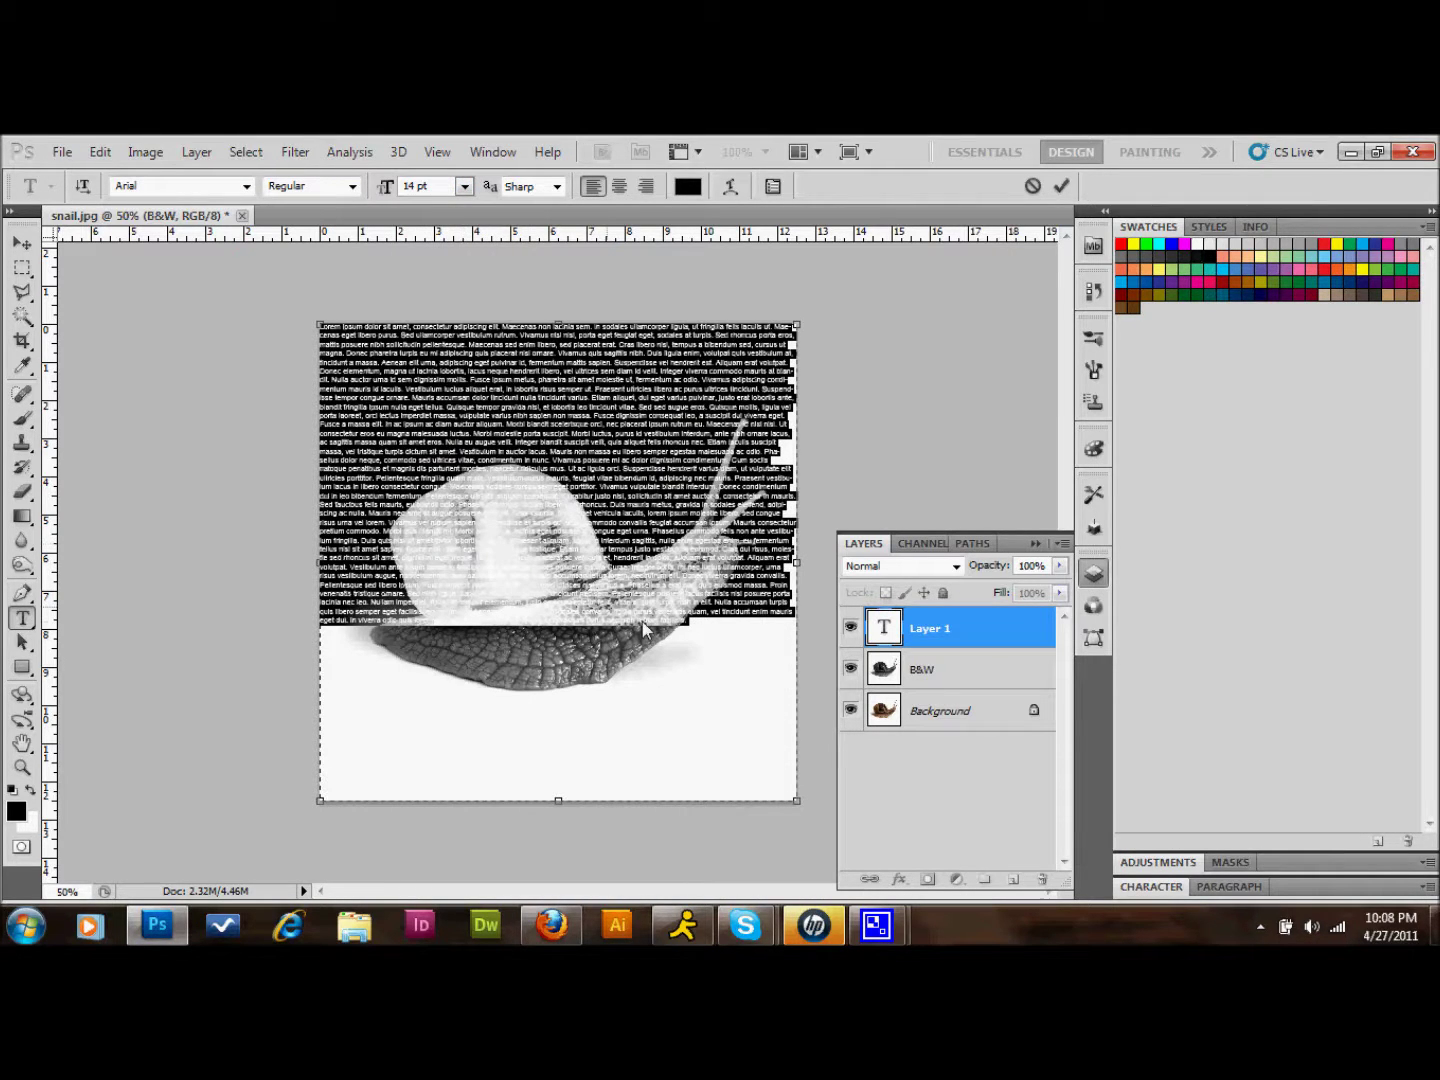
# Step: Paste extra Lorem Ipsum text until the canvas is filled, then commit the type
pyautogui.click(696, 630)
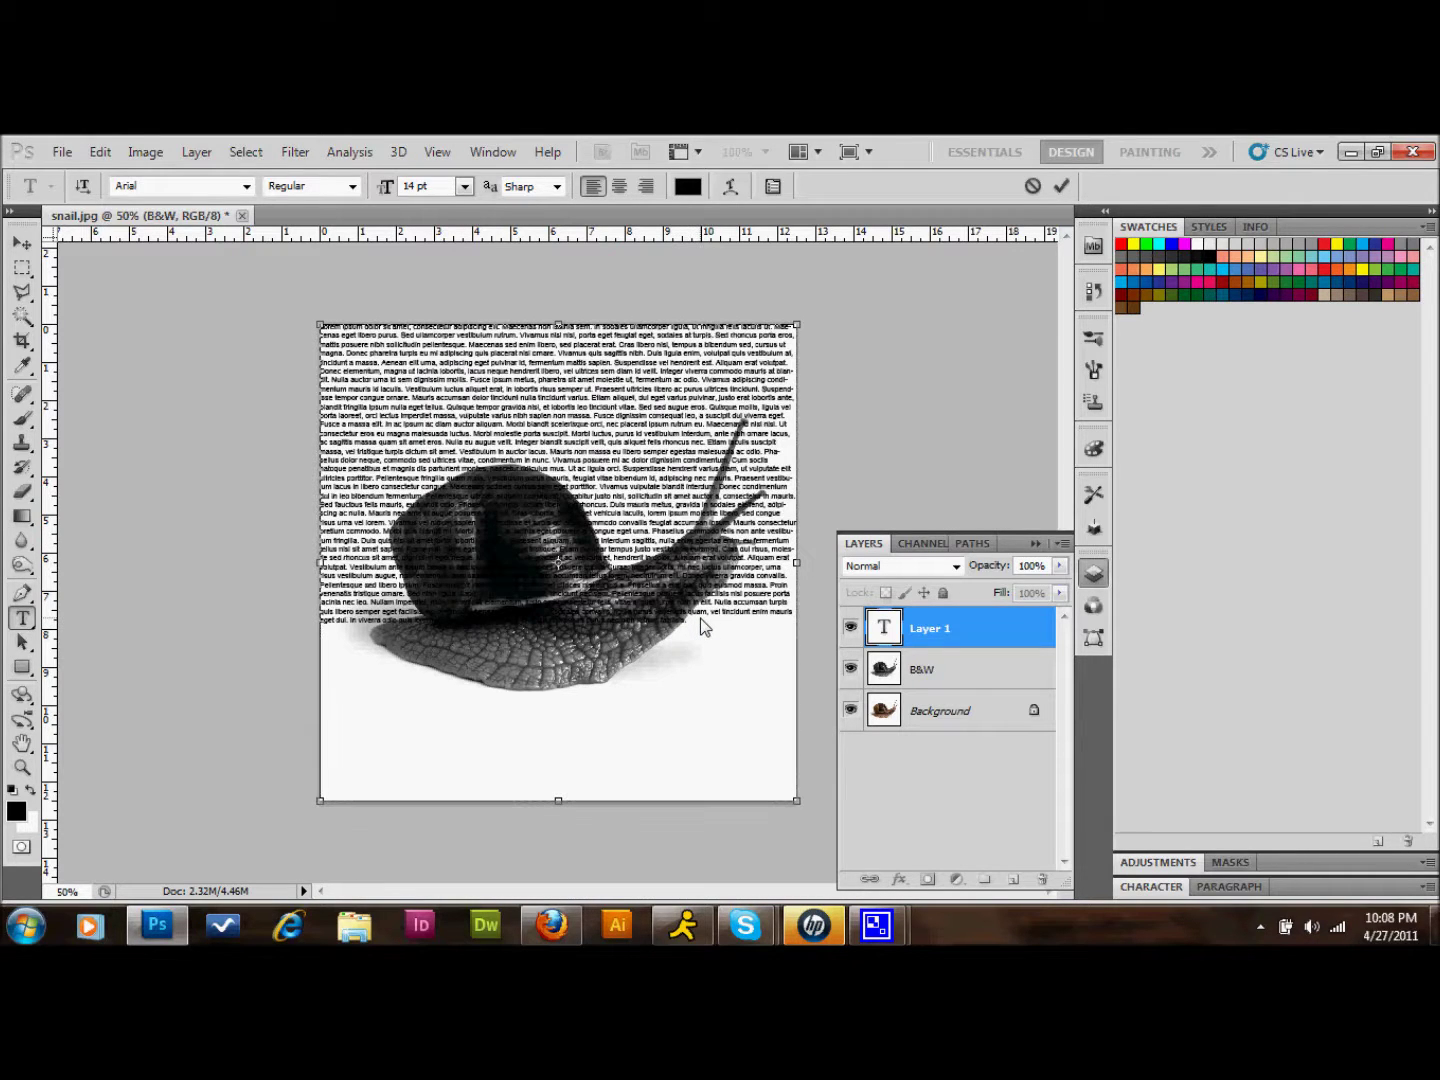
pyautogui.hotkey('ctrl', 'v')
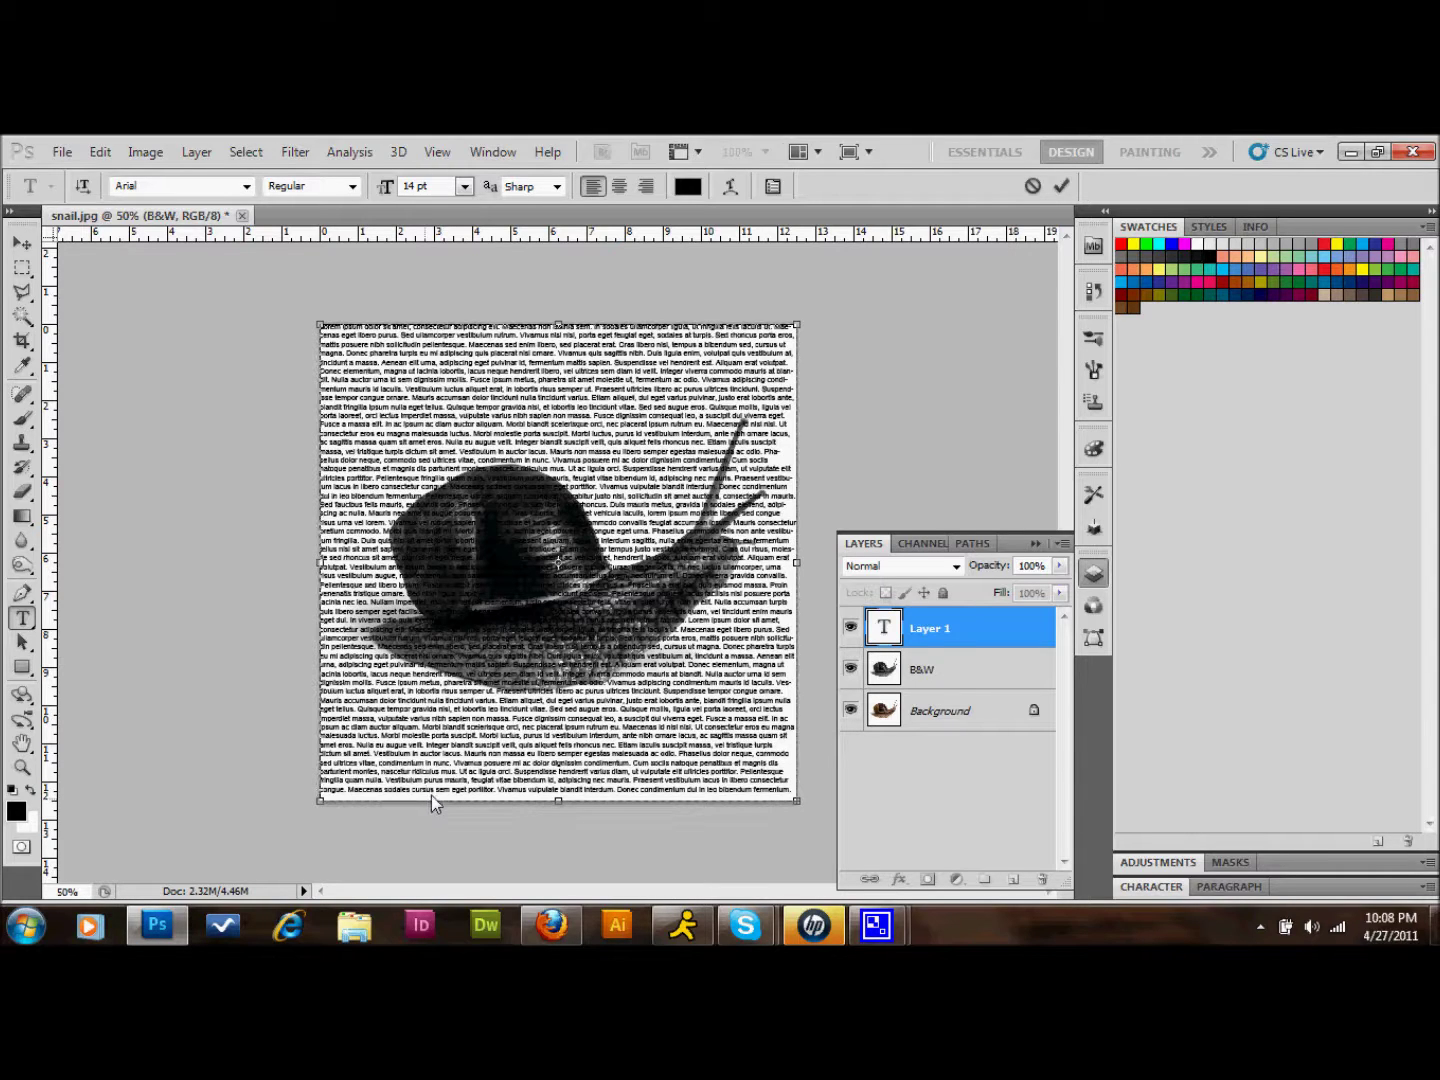
pyautogui.hotkey('ctrl', 'v')
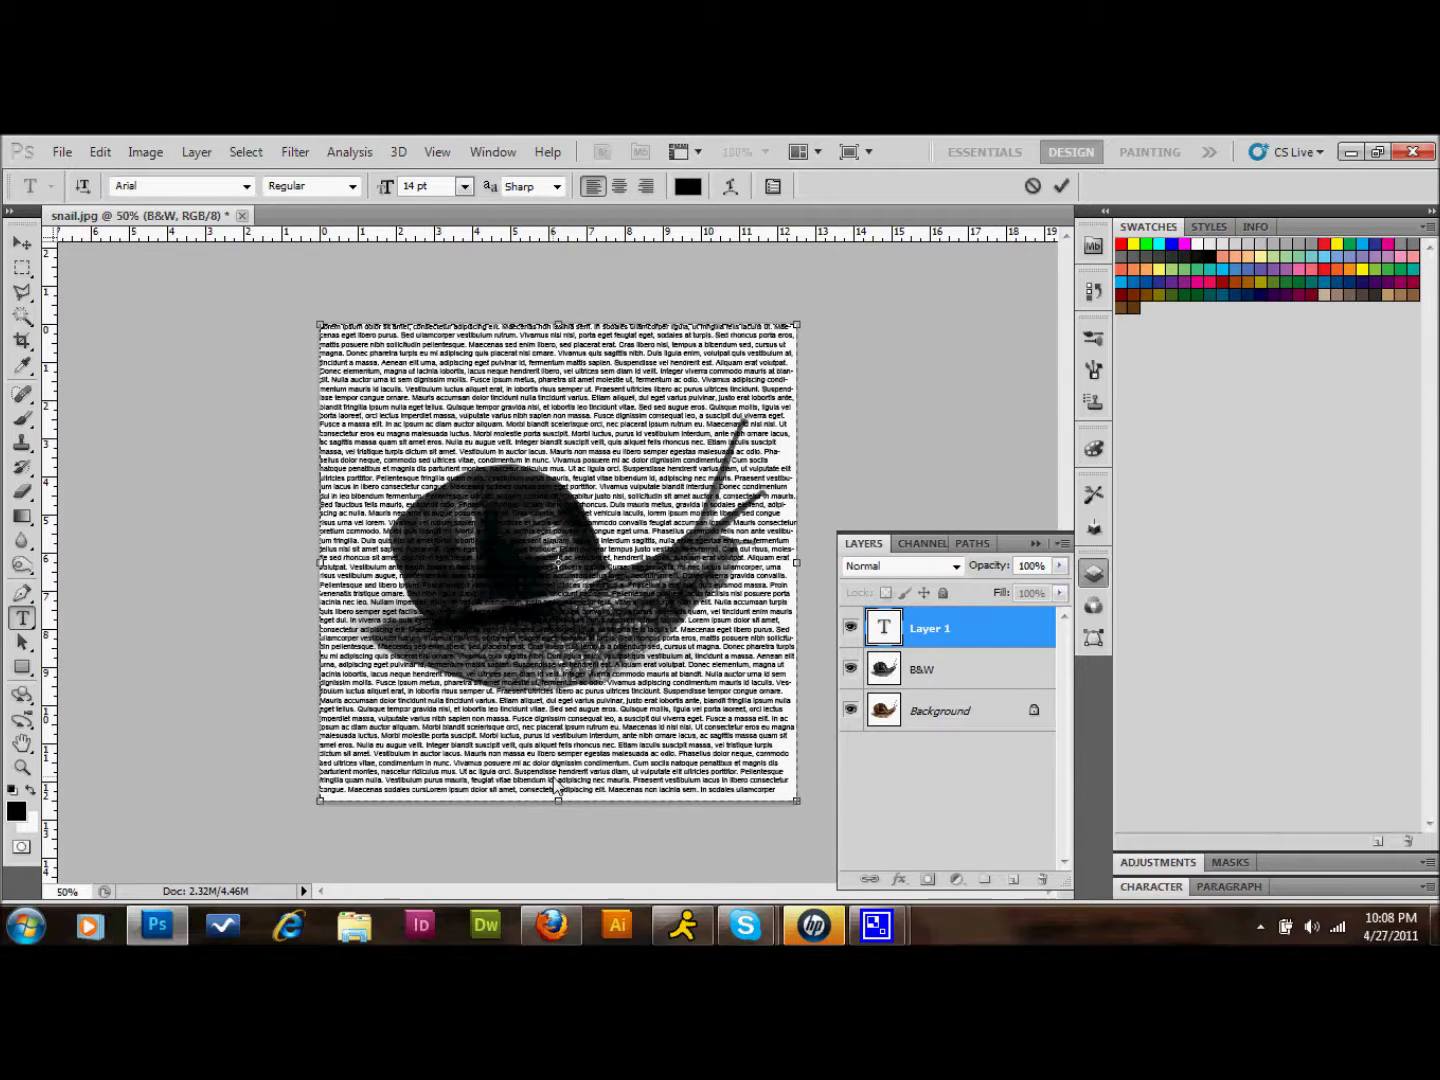
pyautogui.click(23, 243)
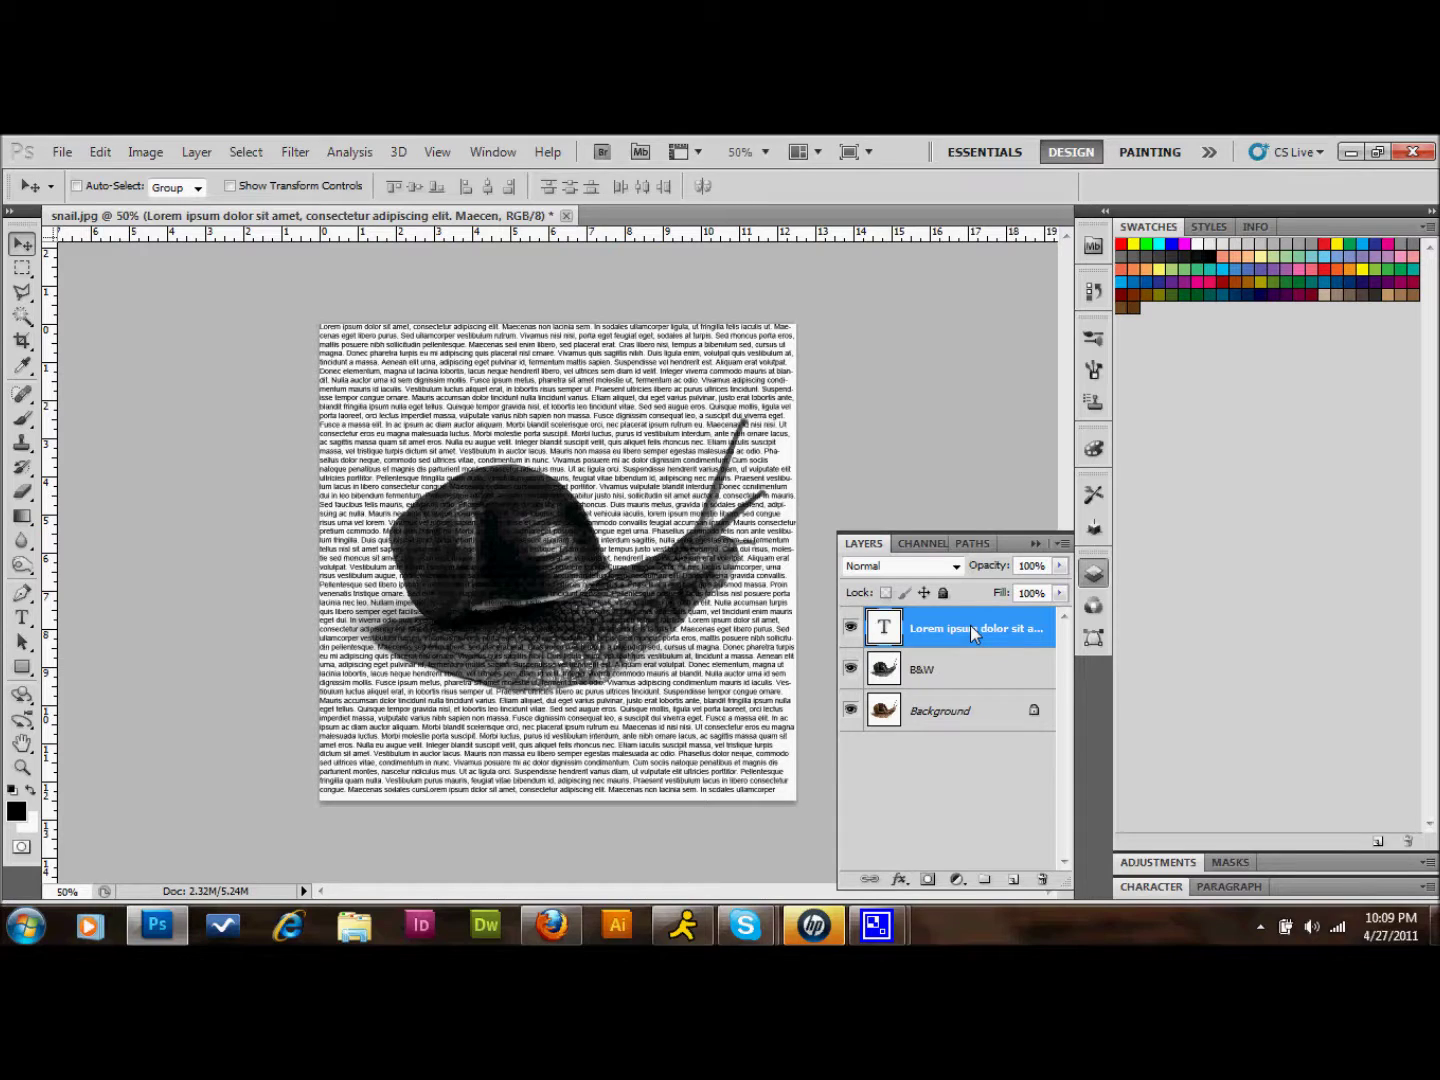
# Step: Duplicate the text layer and rename the top two copies highlights and midtones
pyautogui.hotkey('ctrl', 'j')
pyautogui.hotkey('ctrl', 'j')
pyautogui.hotkey('ctrl', 'j')
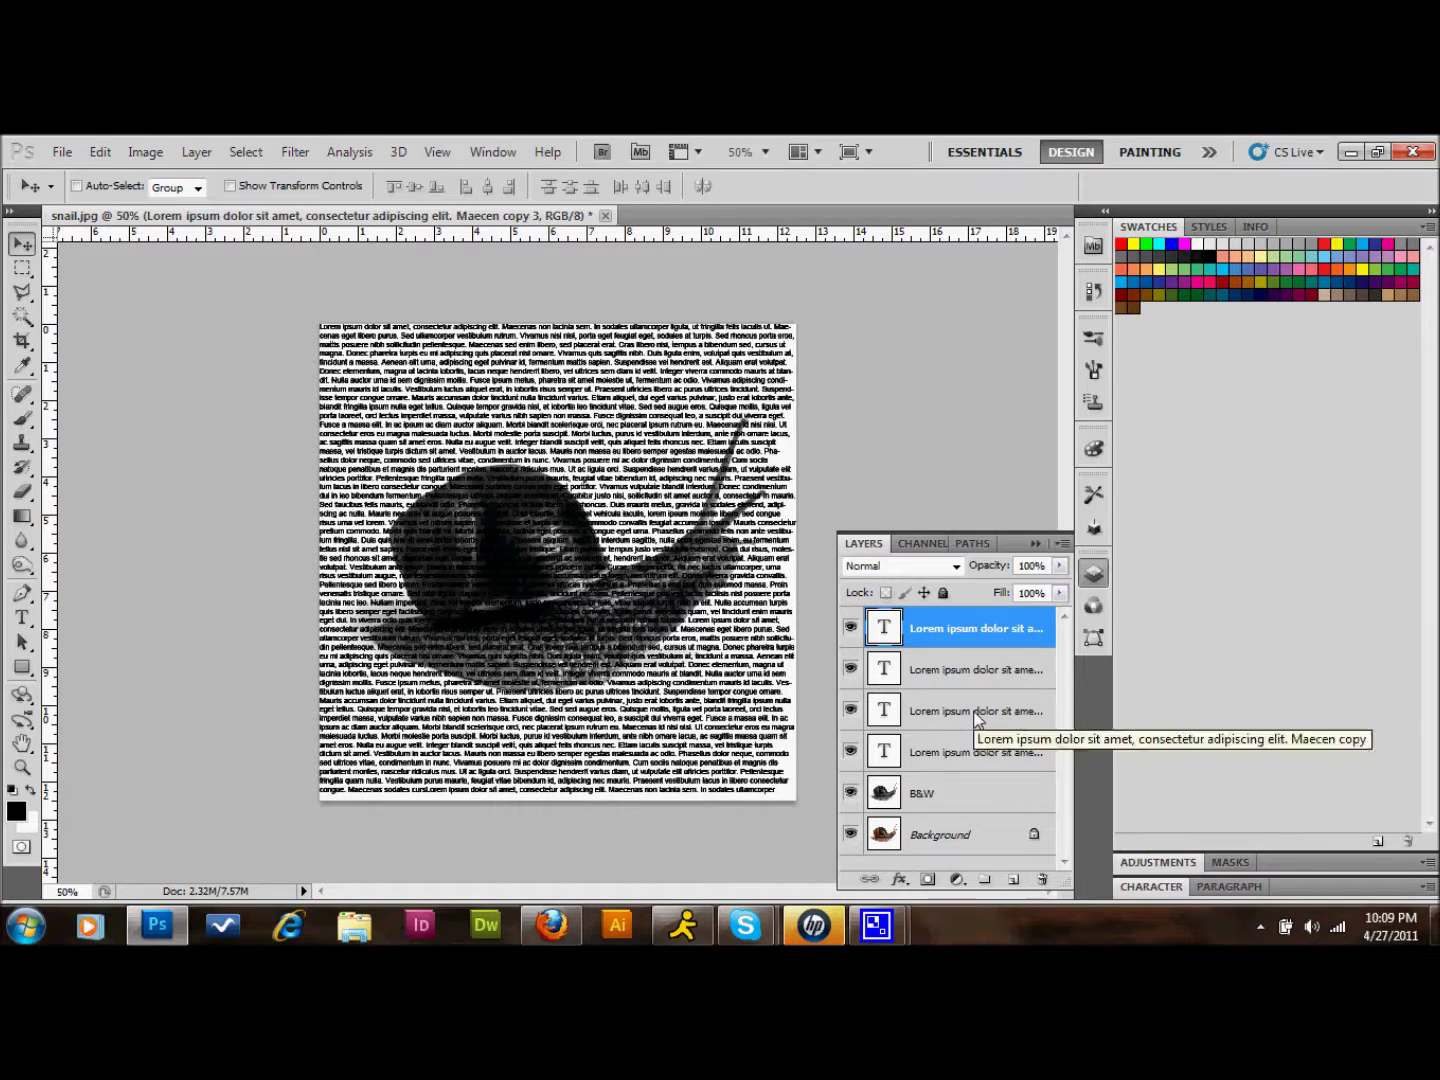
pyautogui.doubleClick(945, 627)
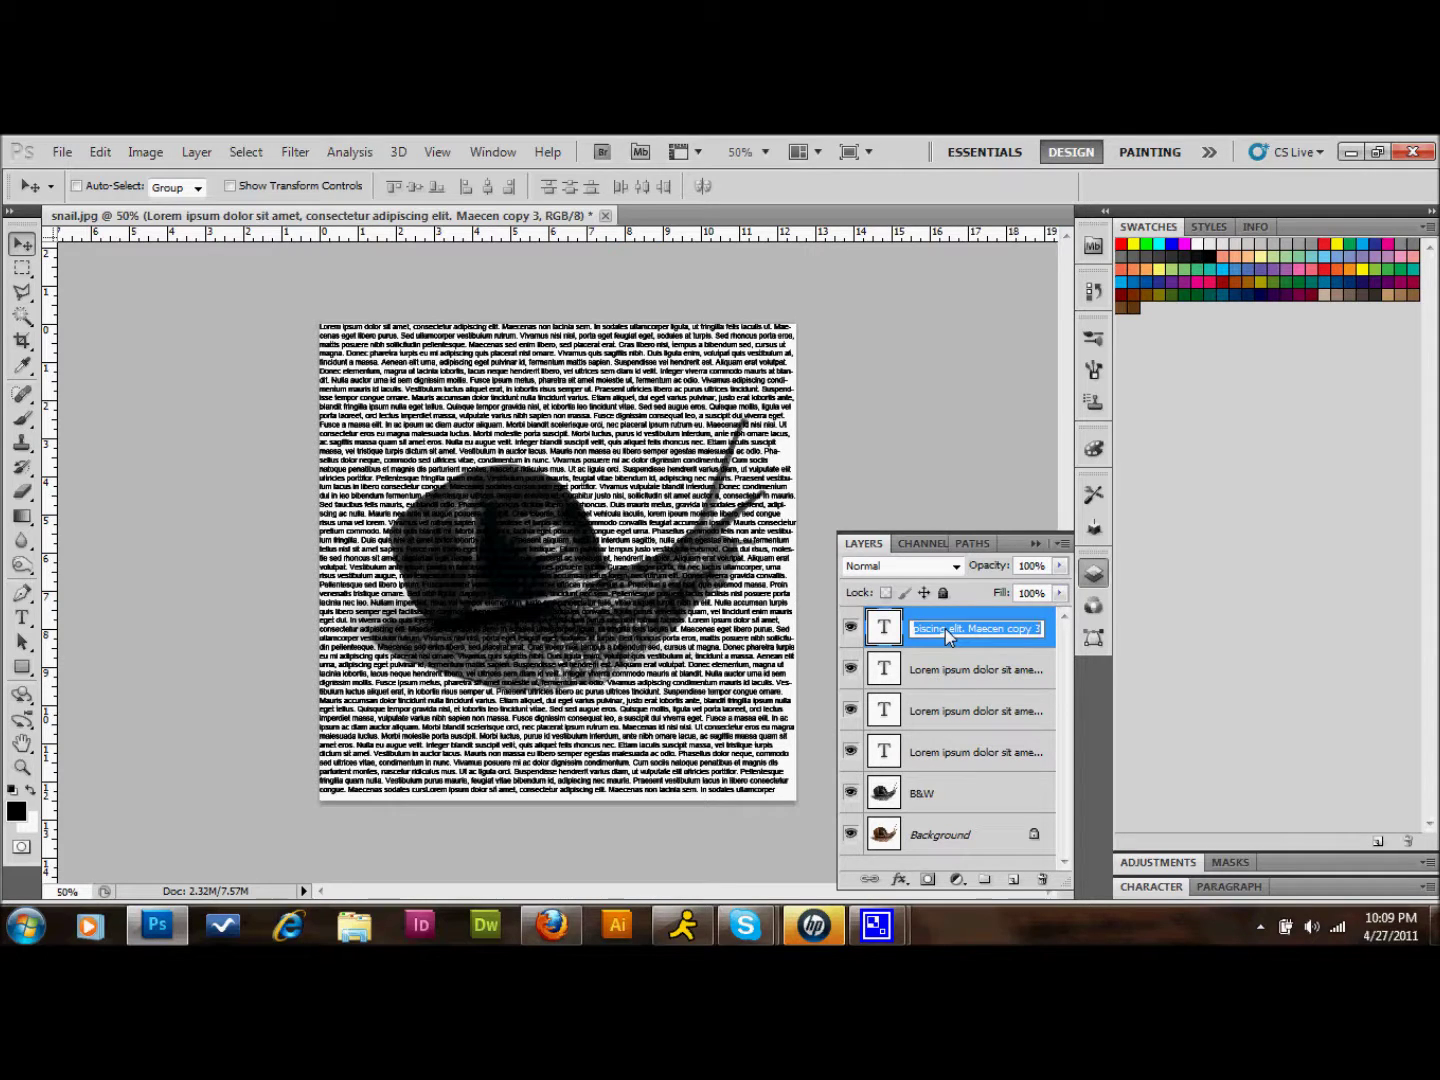
pyautogui.write('highlights')
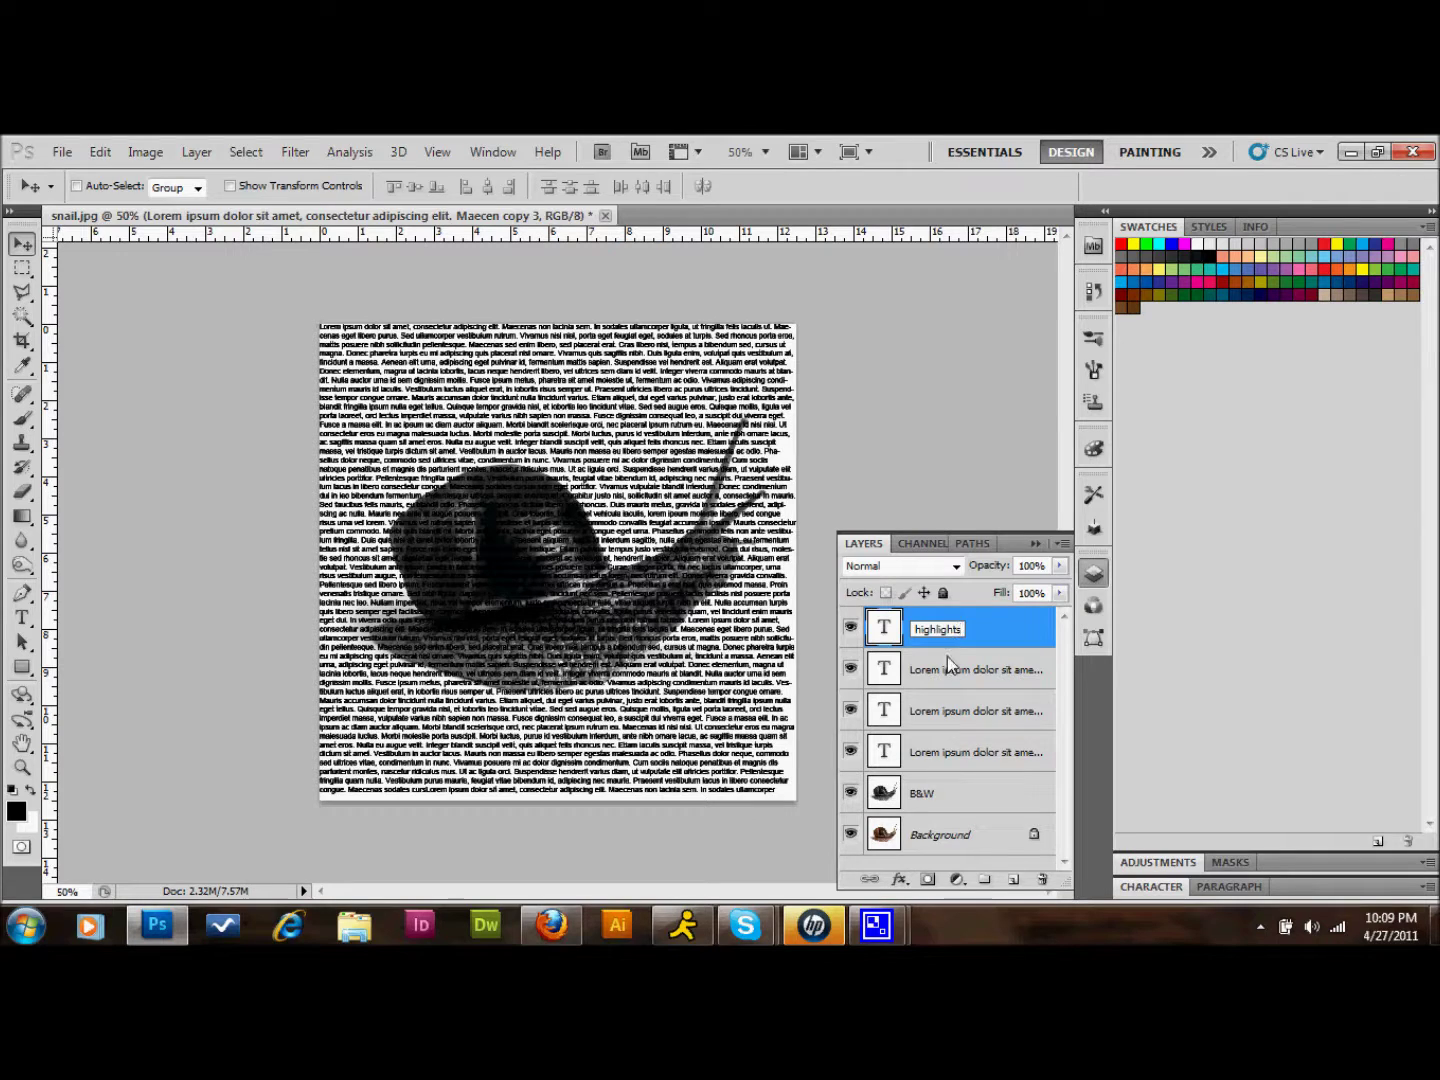
pyautogui.doubleClick(949, 662)
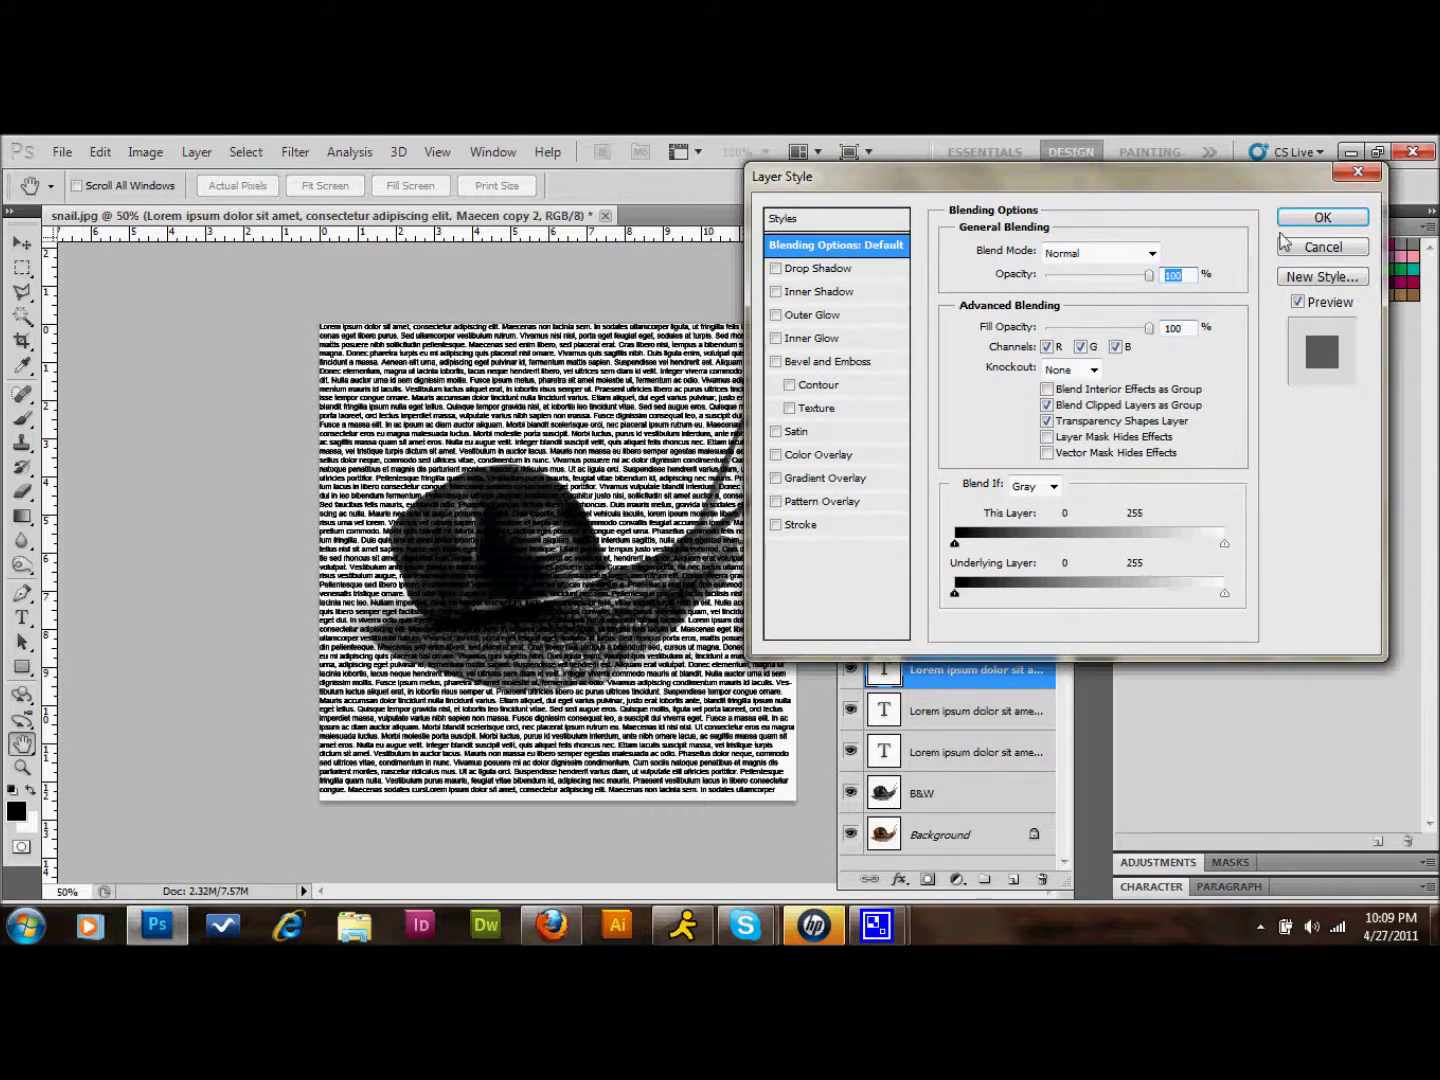
pyautogui.click(1296, 245)
pyautogui.doubleClick(982, 667)
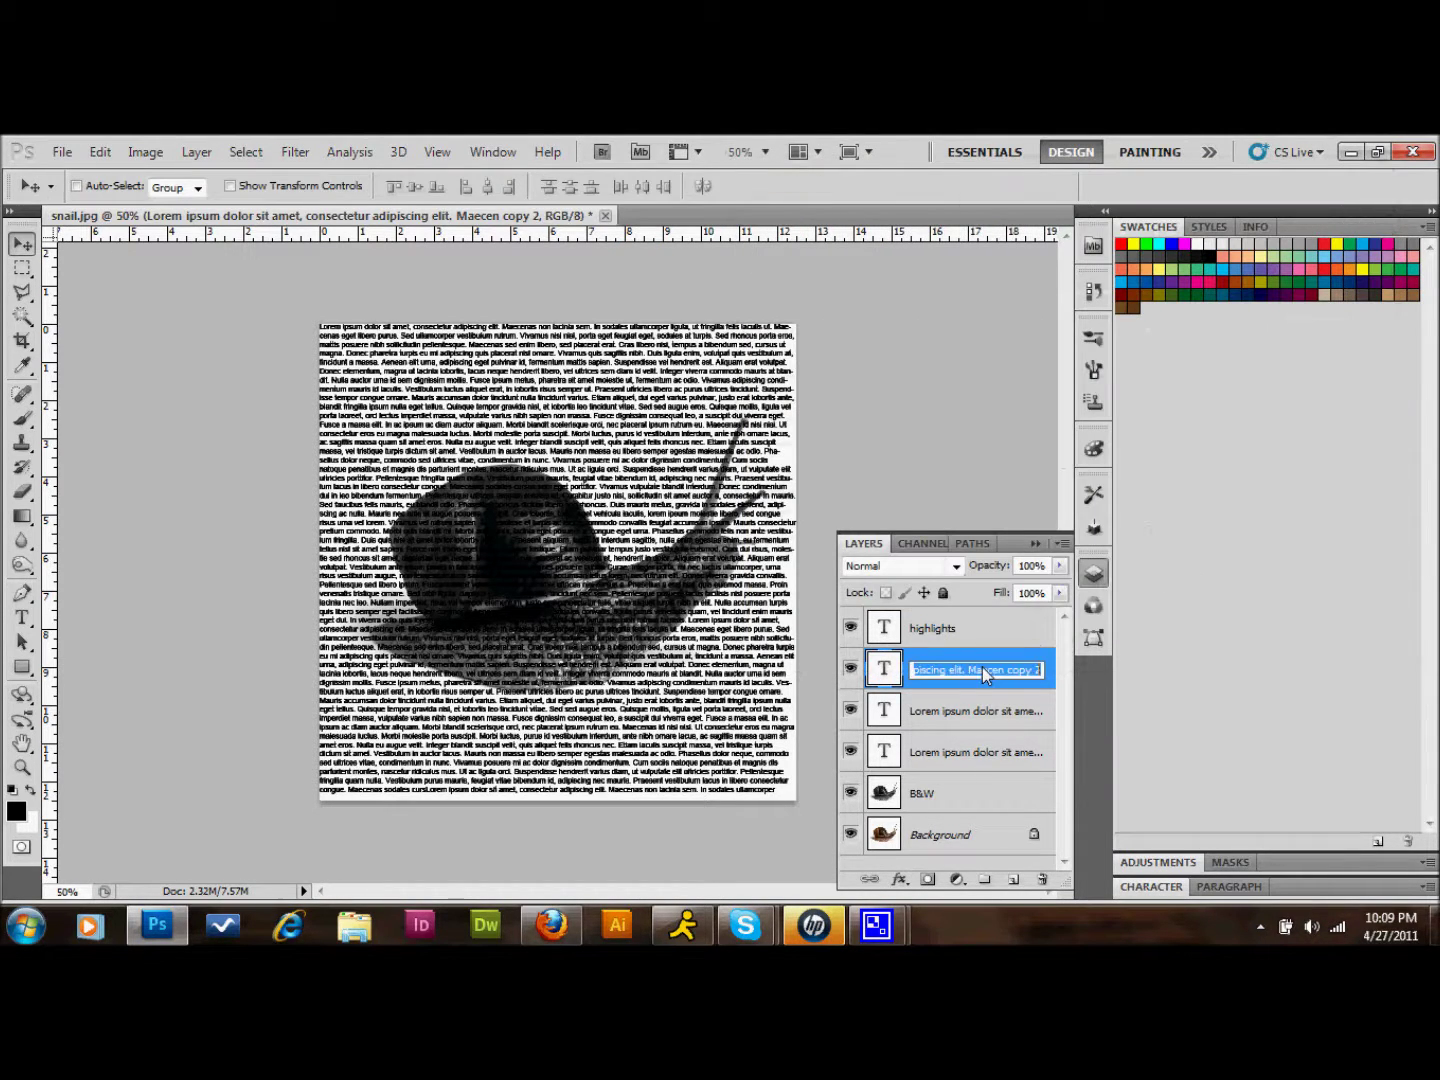
pyautogui.write('midtones')
pyautogui.doubleClick(955, 712)
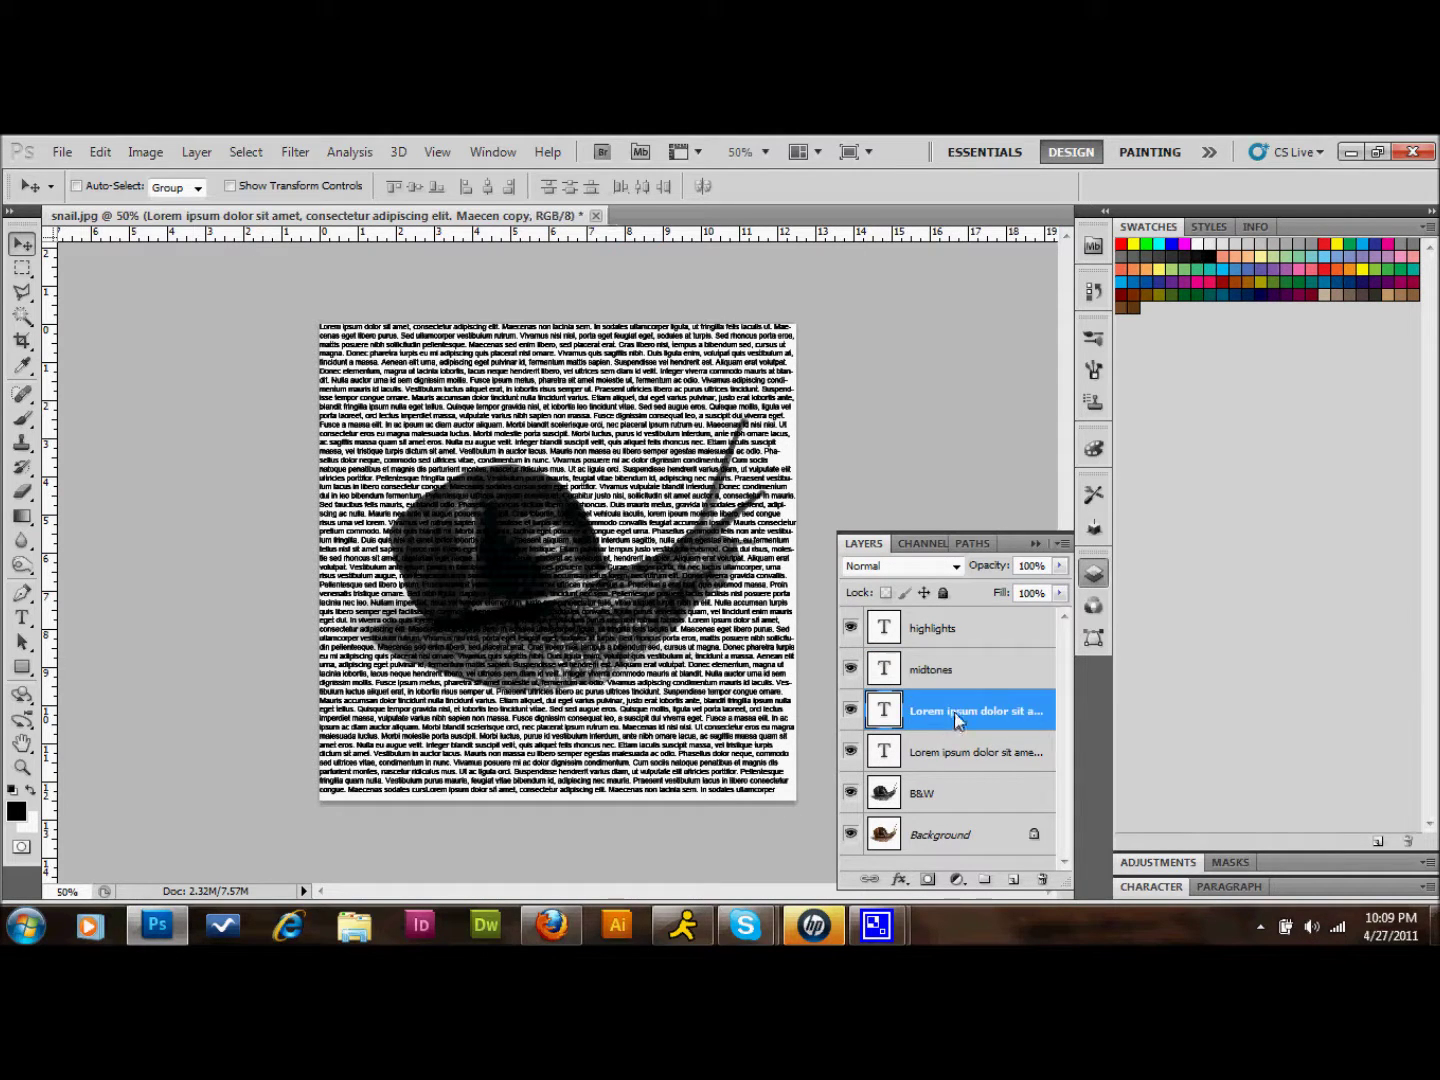
# Step: Name the third copy shadows and give it a black #000000 Color Overlay
pyautogui.write('shadows')
pyautogui.press('Return')
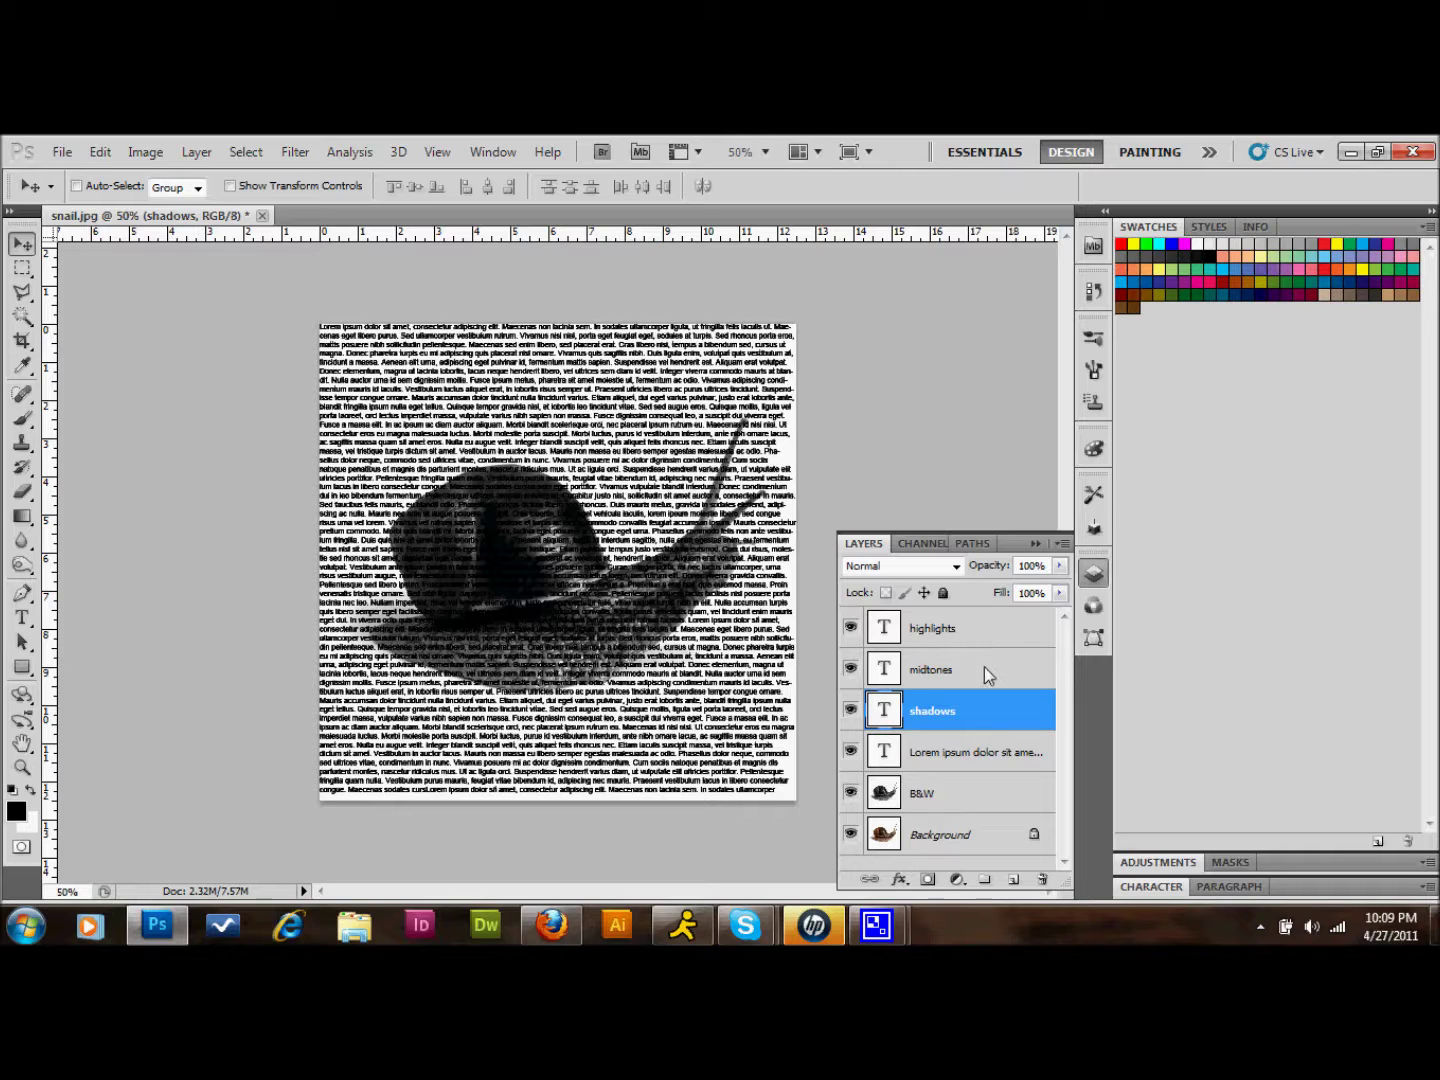
pyautogui.doubleClick(982, 711)
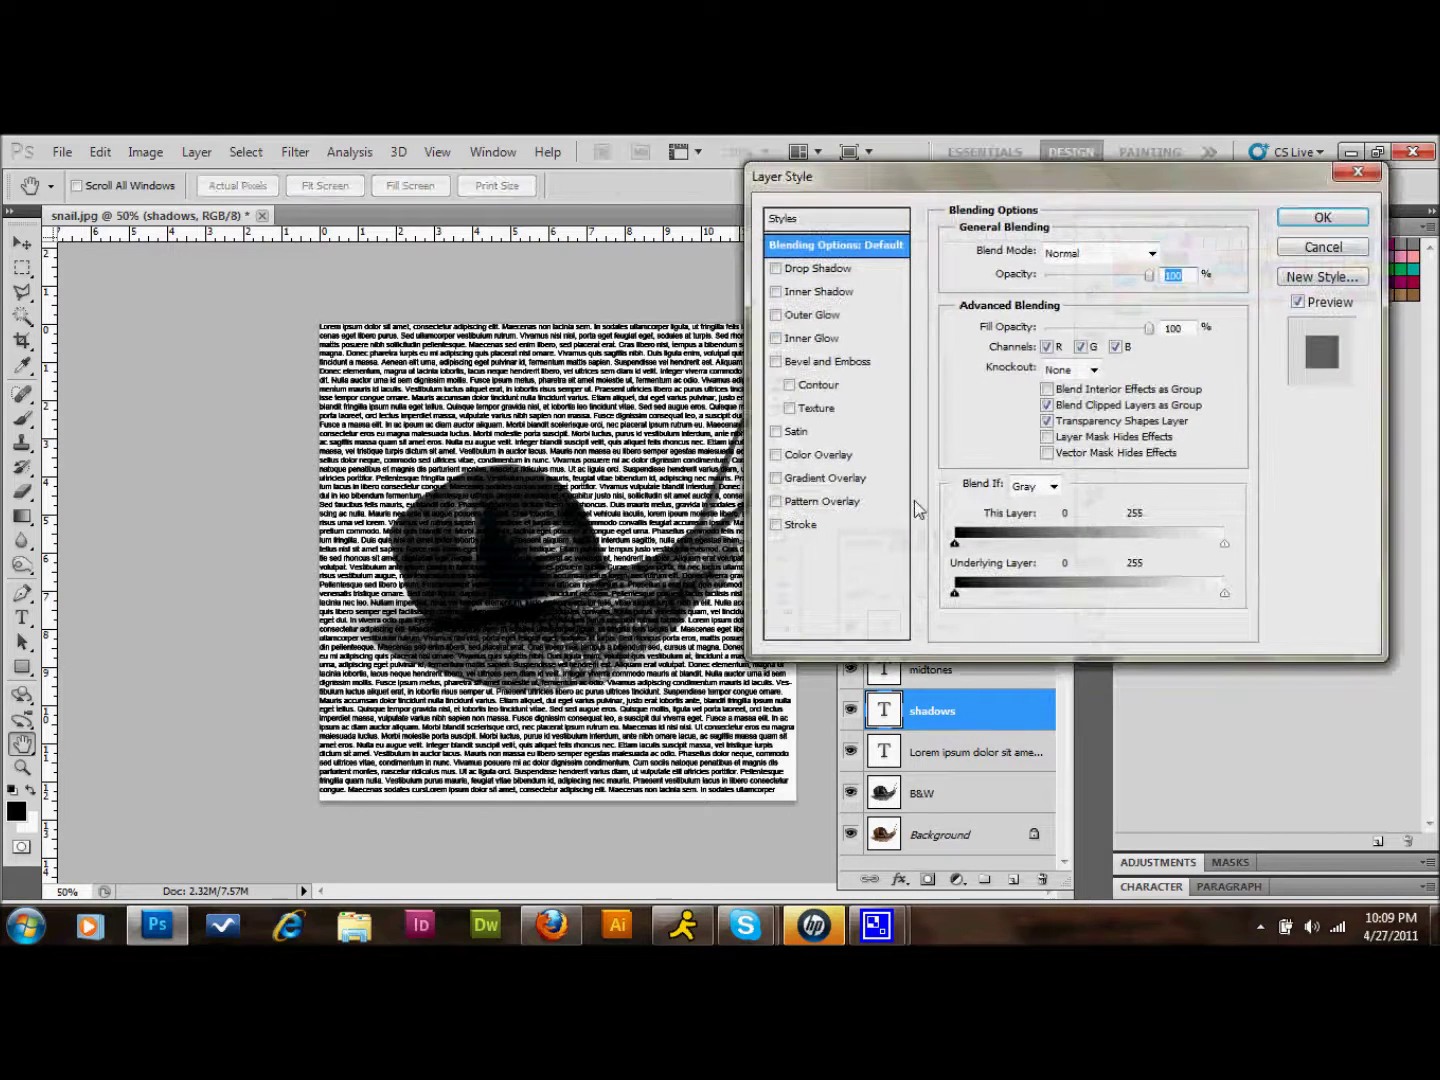
pyautogui.click(821, 455)
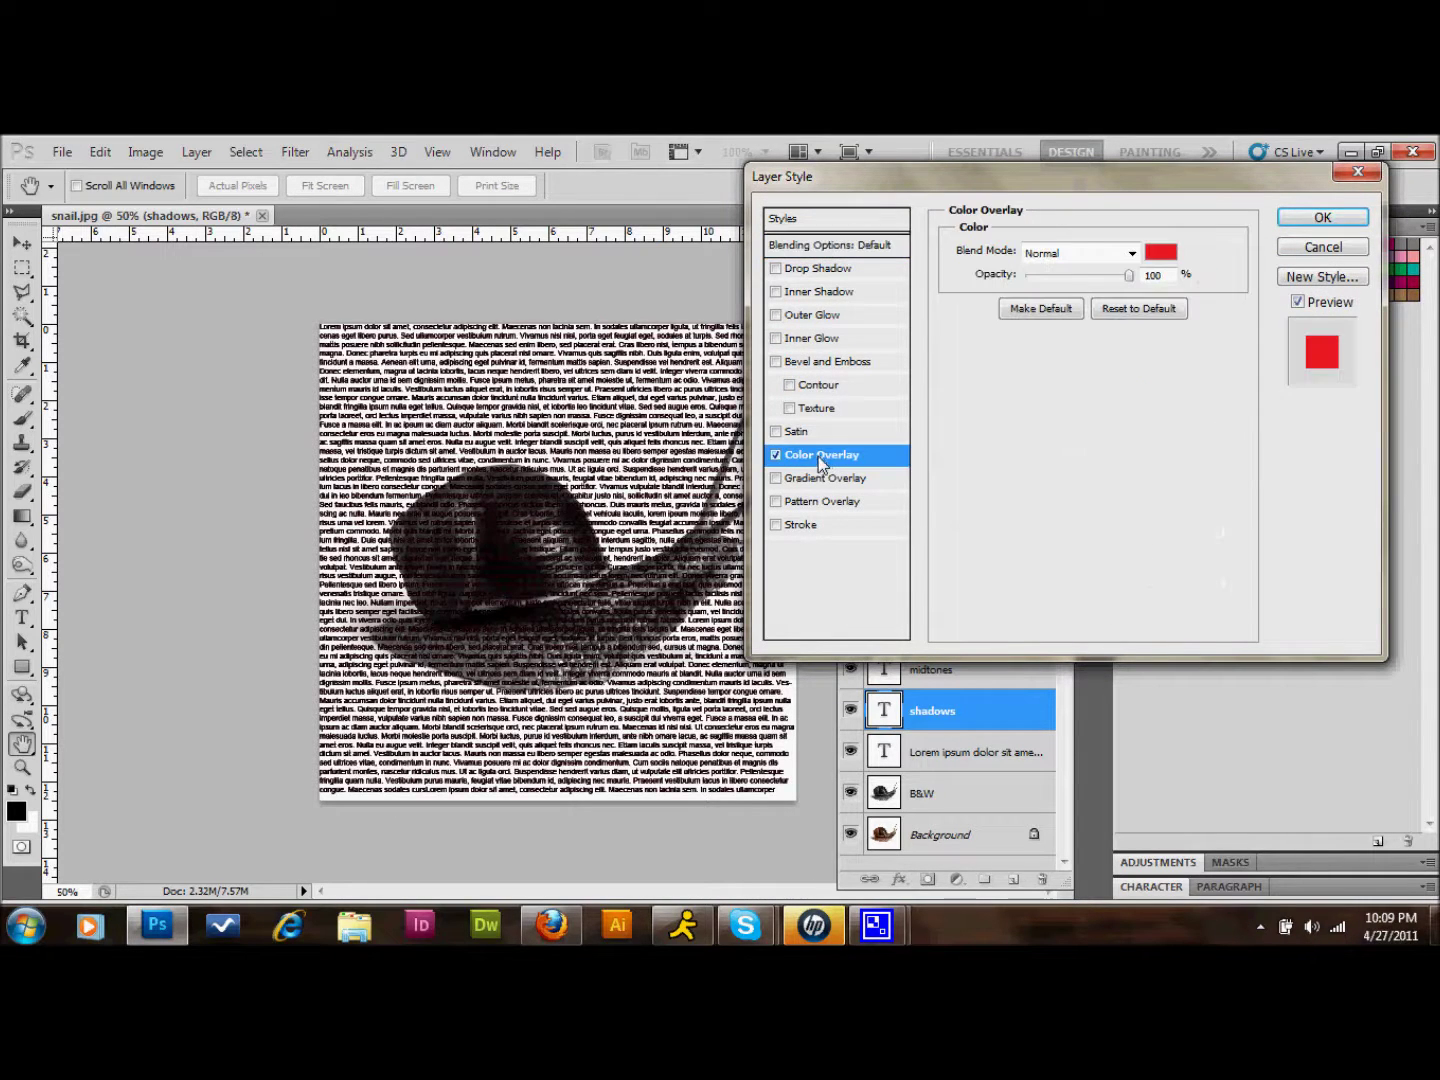
pyautogui.click(1161, 252)
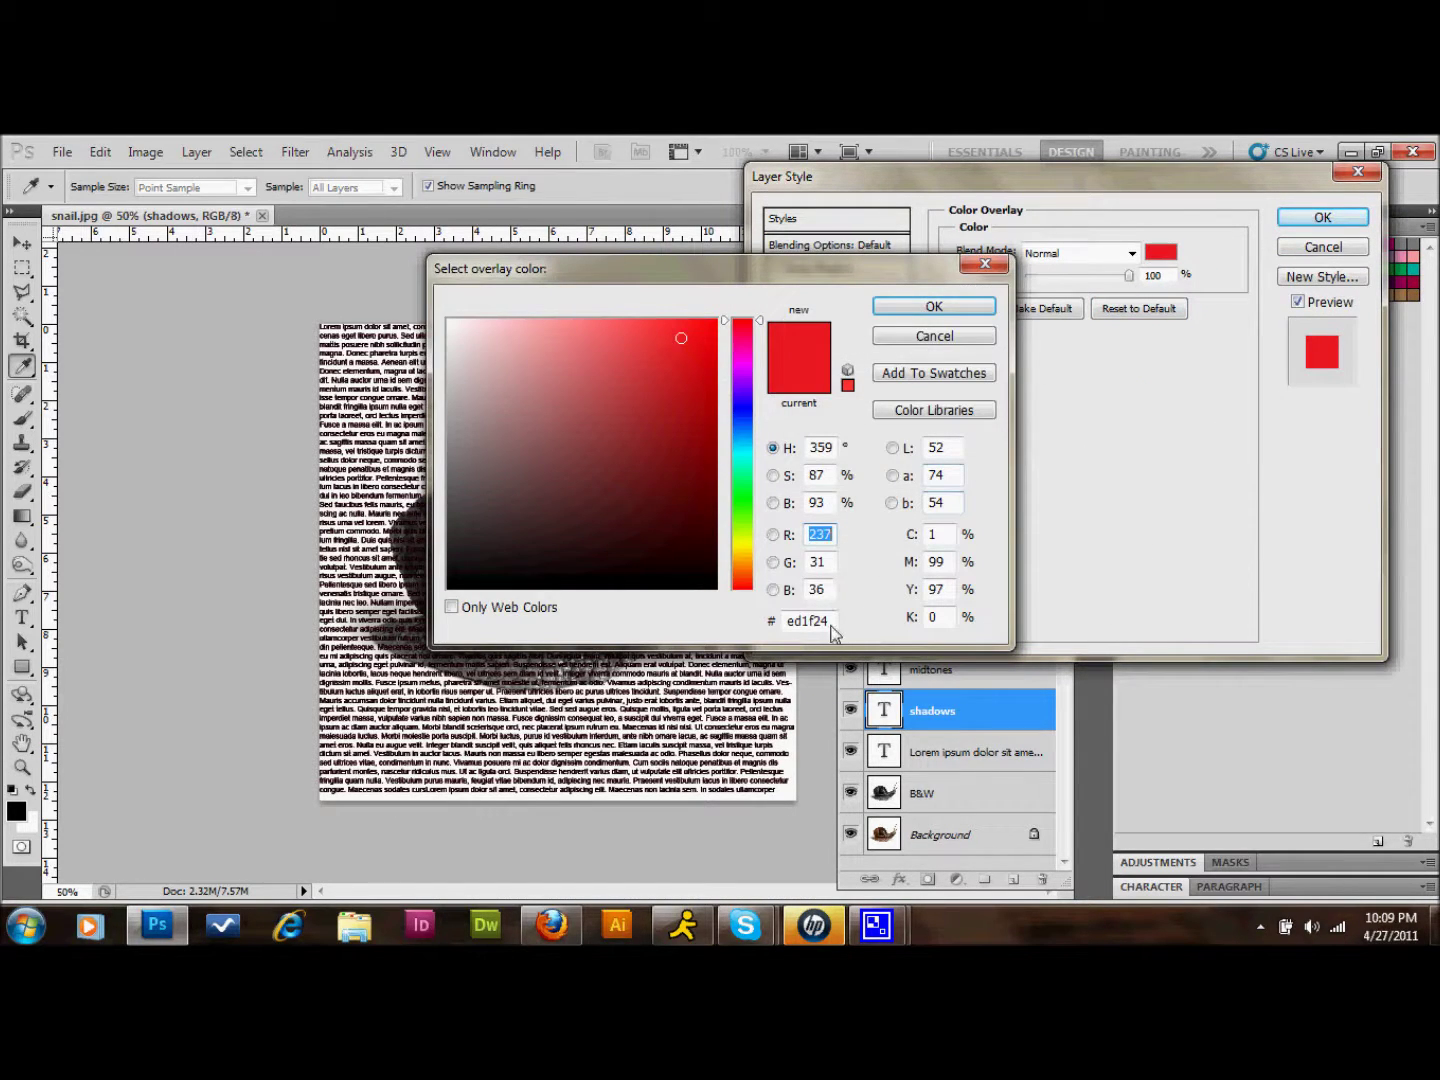
pyautogui.click(831, 625)
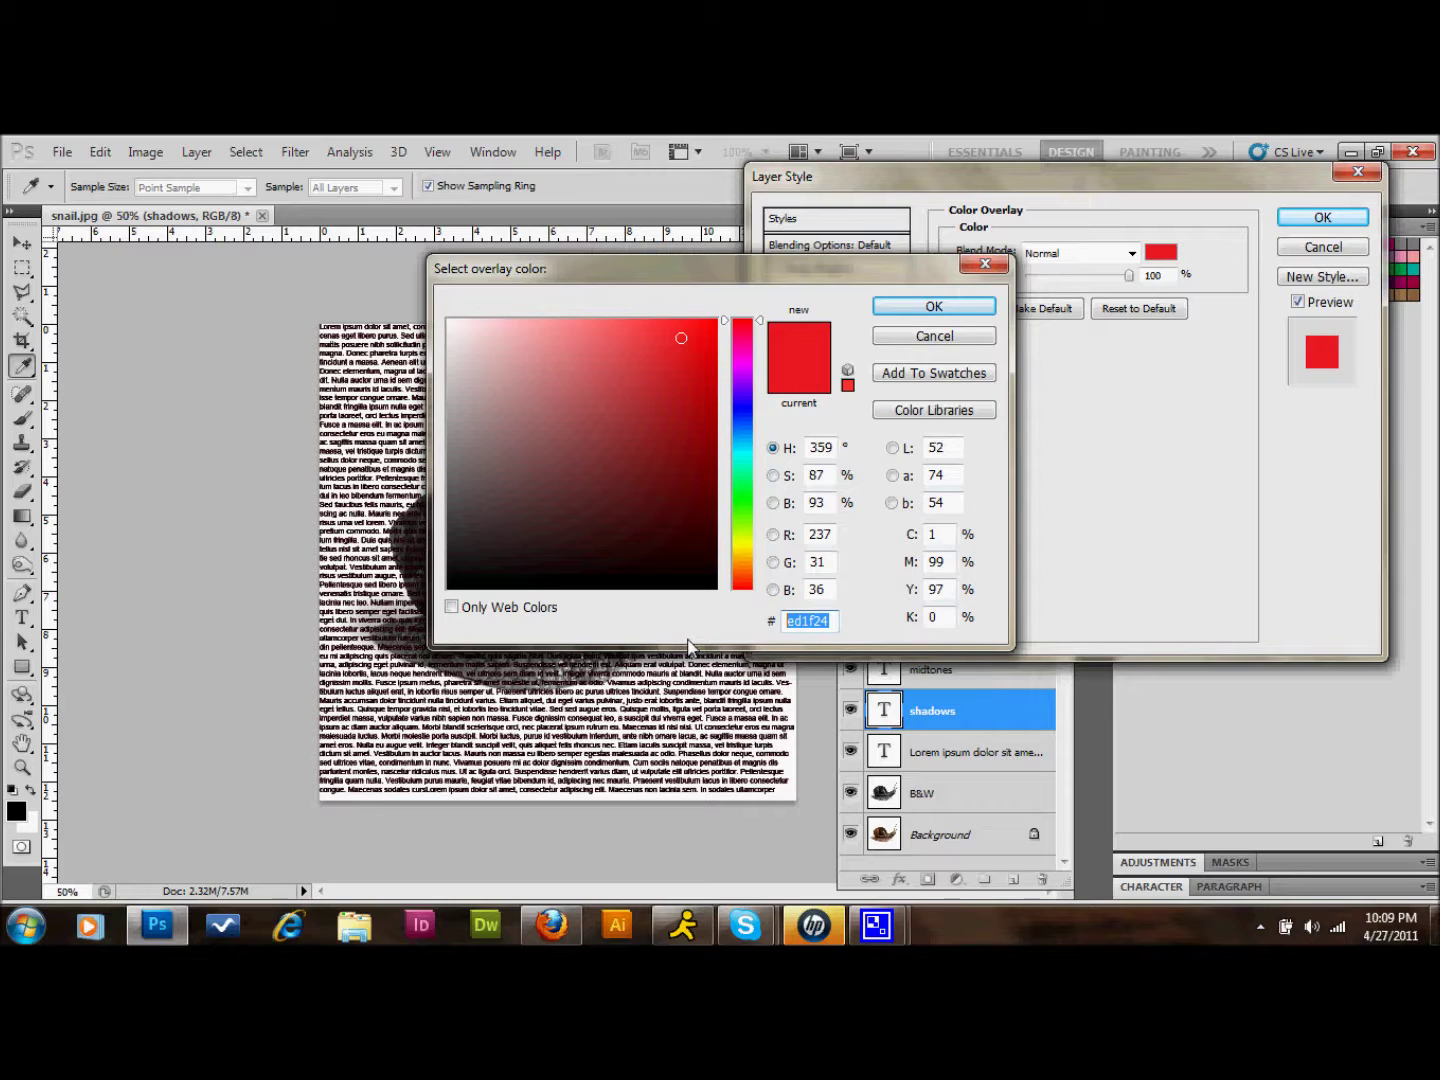
pyautogui.write('0')
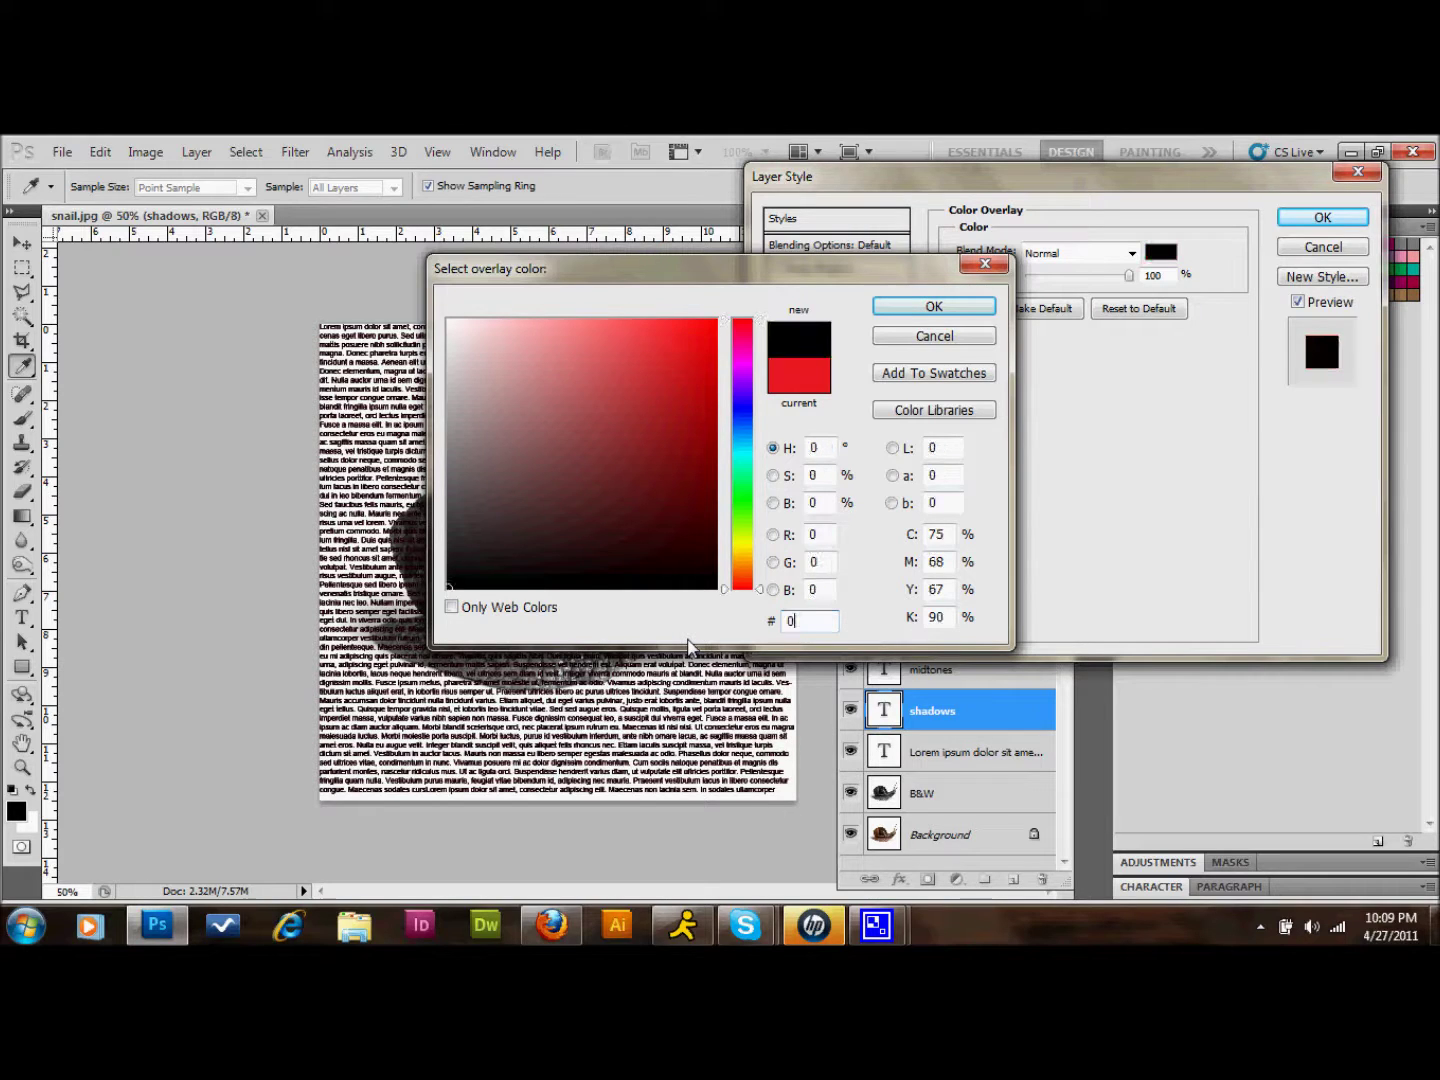
pyautogui.write('00000')
pyautogui.click(955, 307)
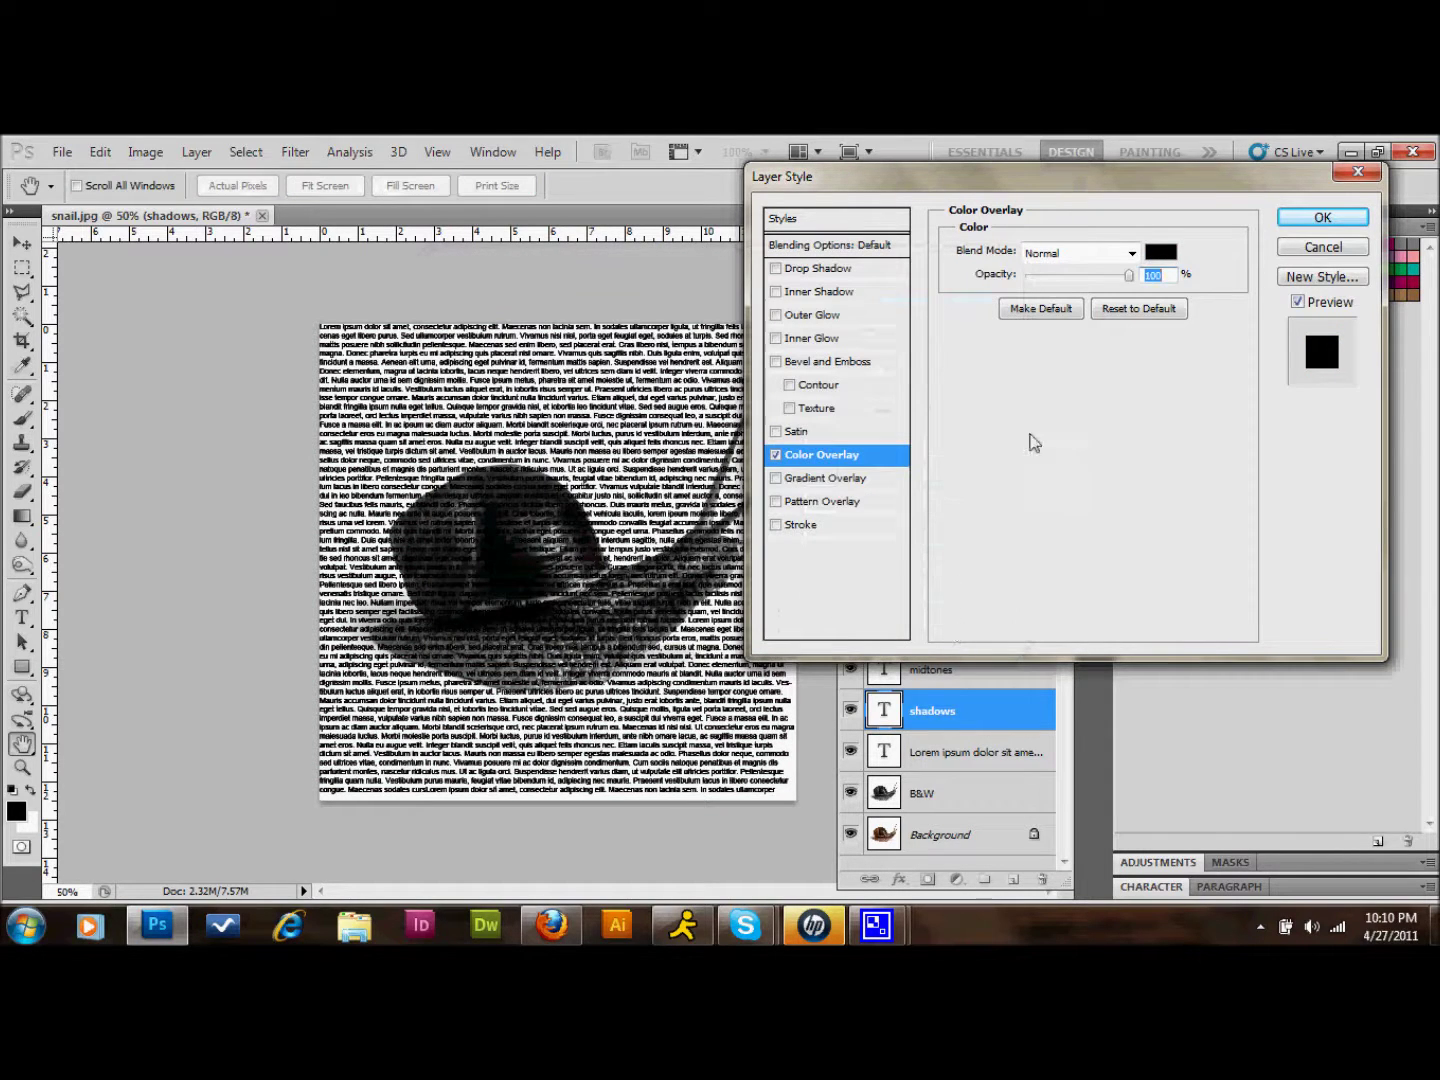
pyautogui.click(1300, 220)
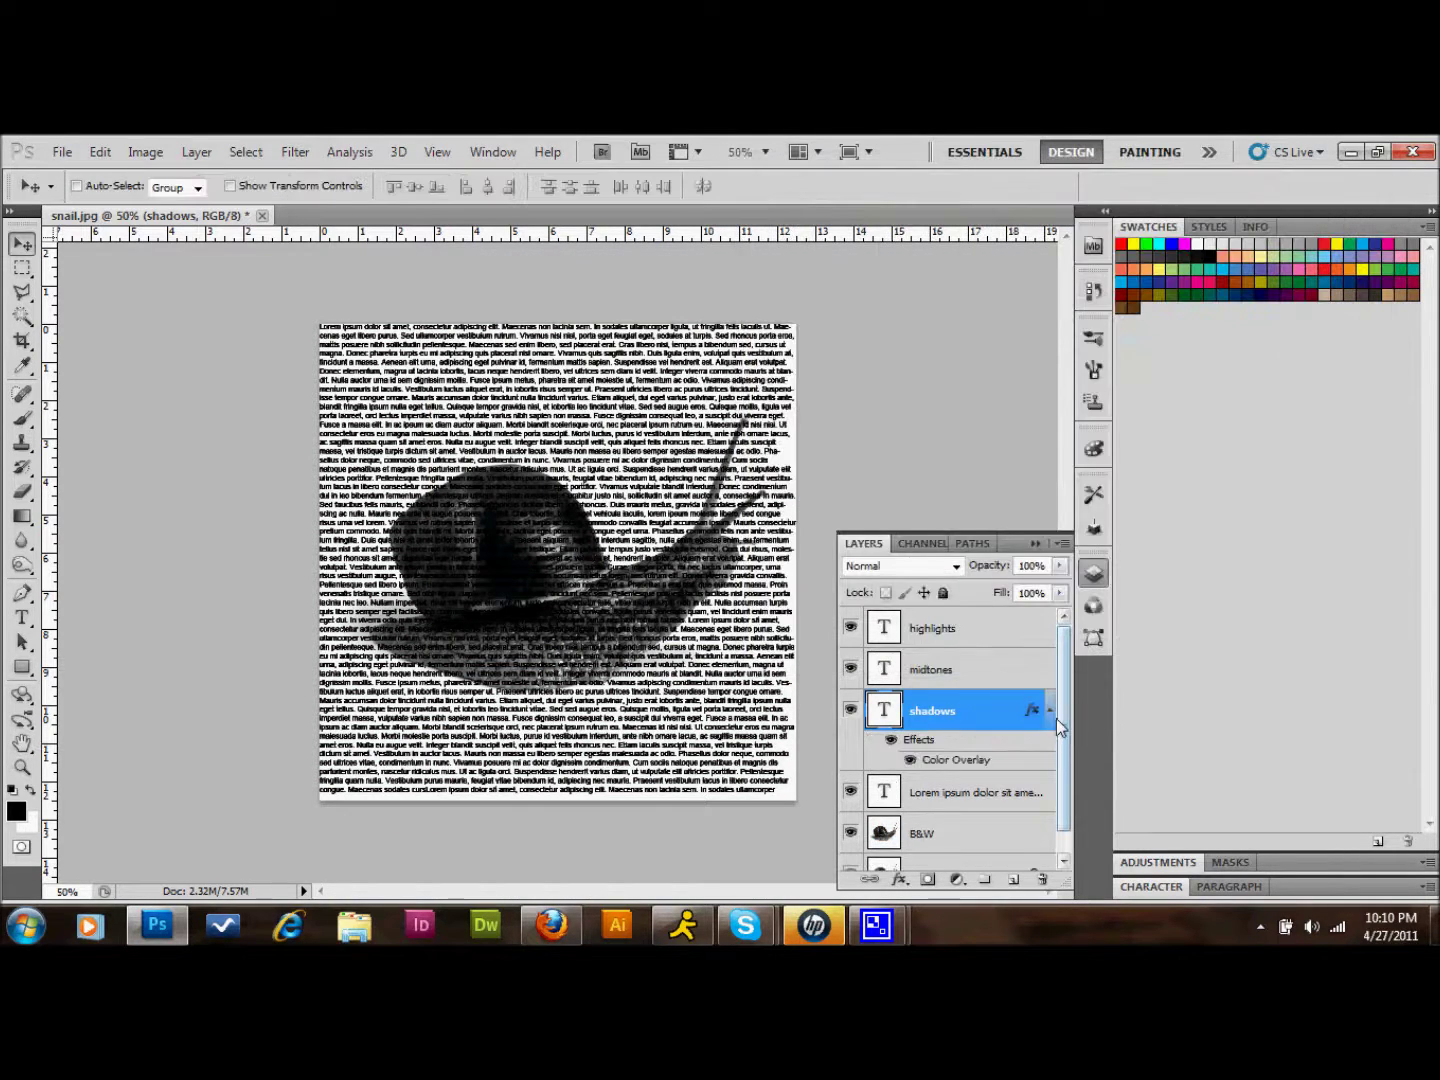
pyautogui.click(1051, 711)
# Step: Add a grey #b7b7b7 Color Overlay to the midtones layer
pyautogui.click(1000, 673)
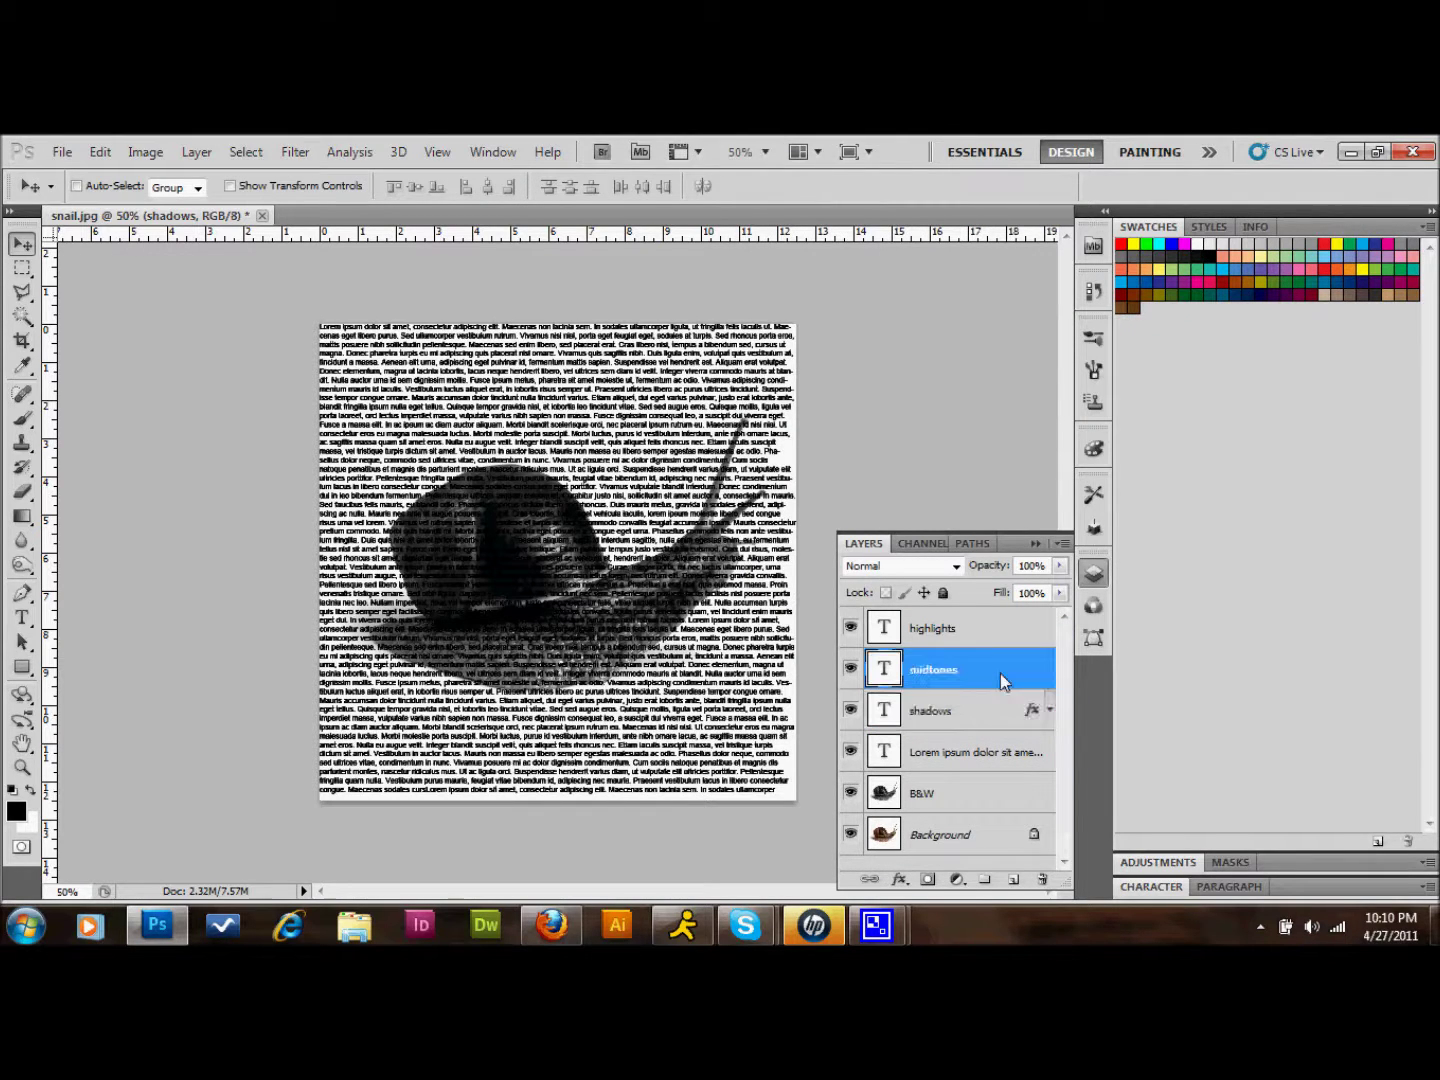
pyautogui.doubleClick(996, 678)
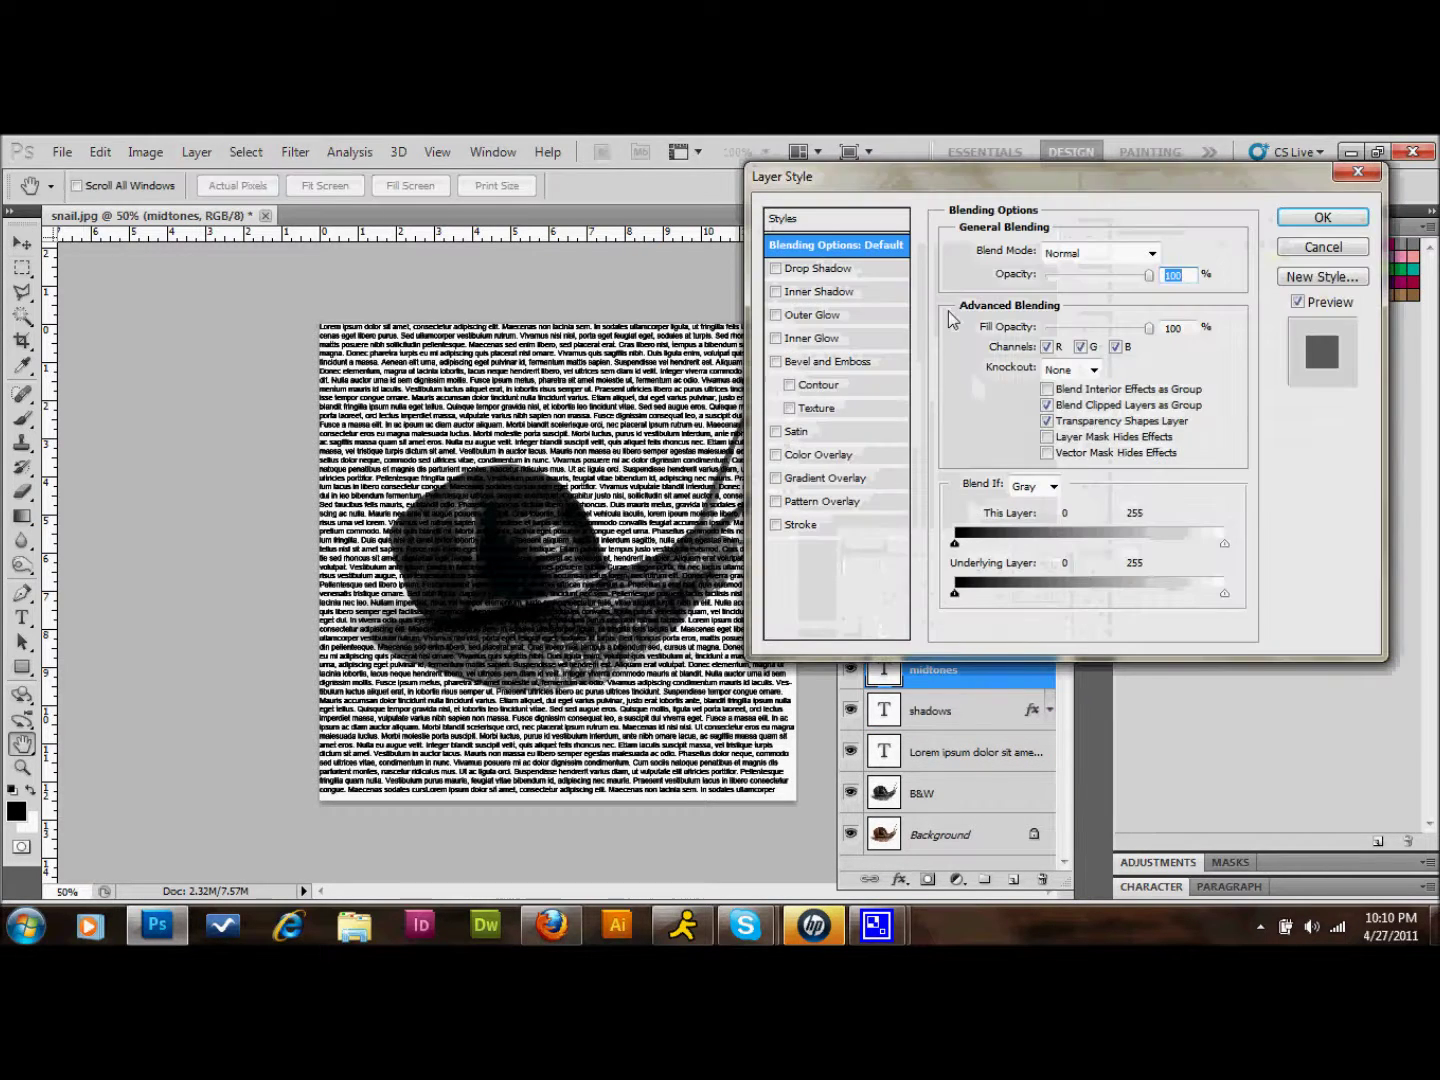
pyautogui.click(816, 454)
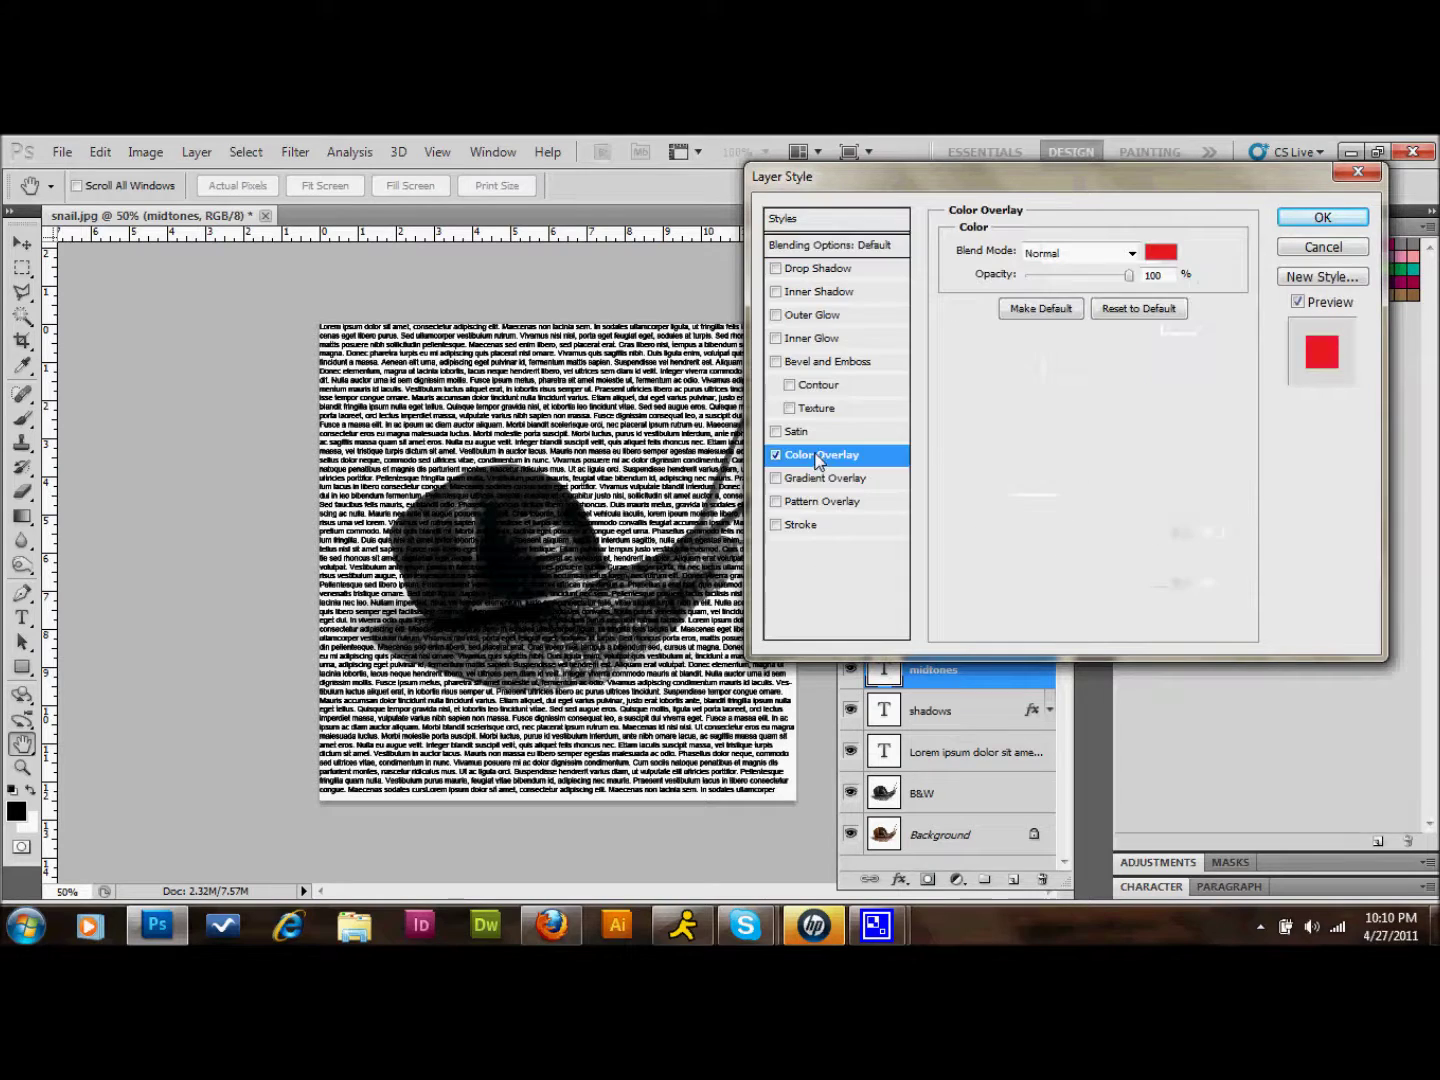
pyautogui.click(1160, 258)
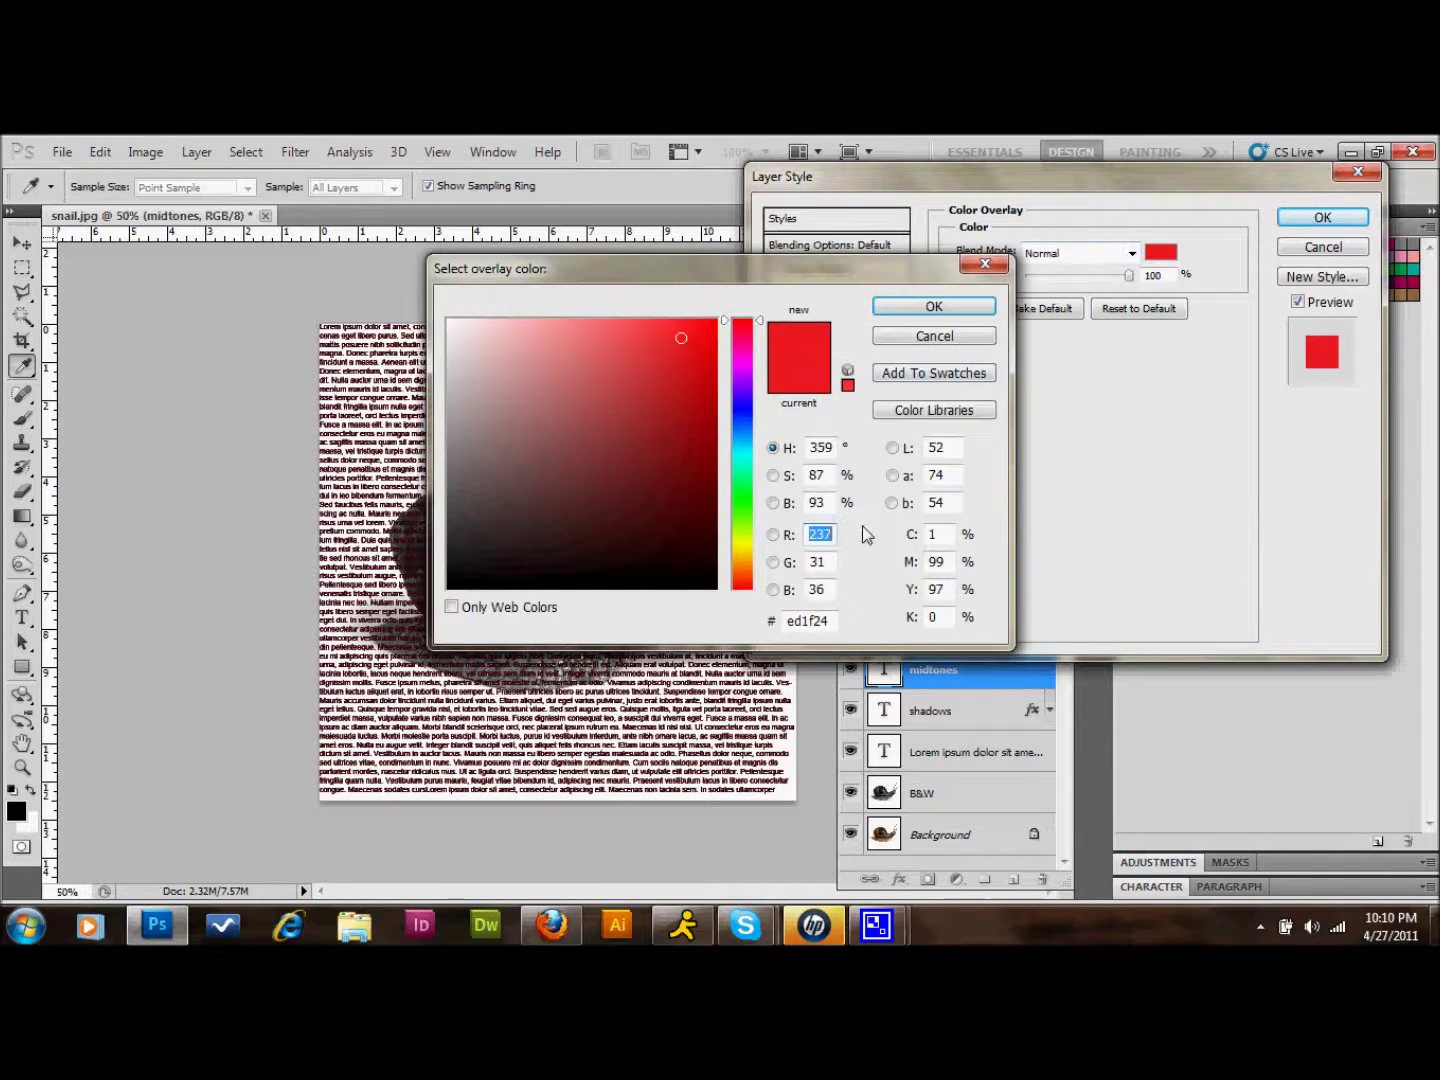
pyautogui.click(821, 622)
pyautogui.write('b')
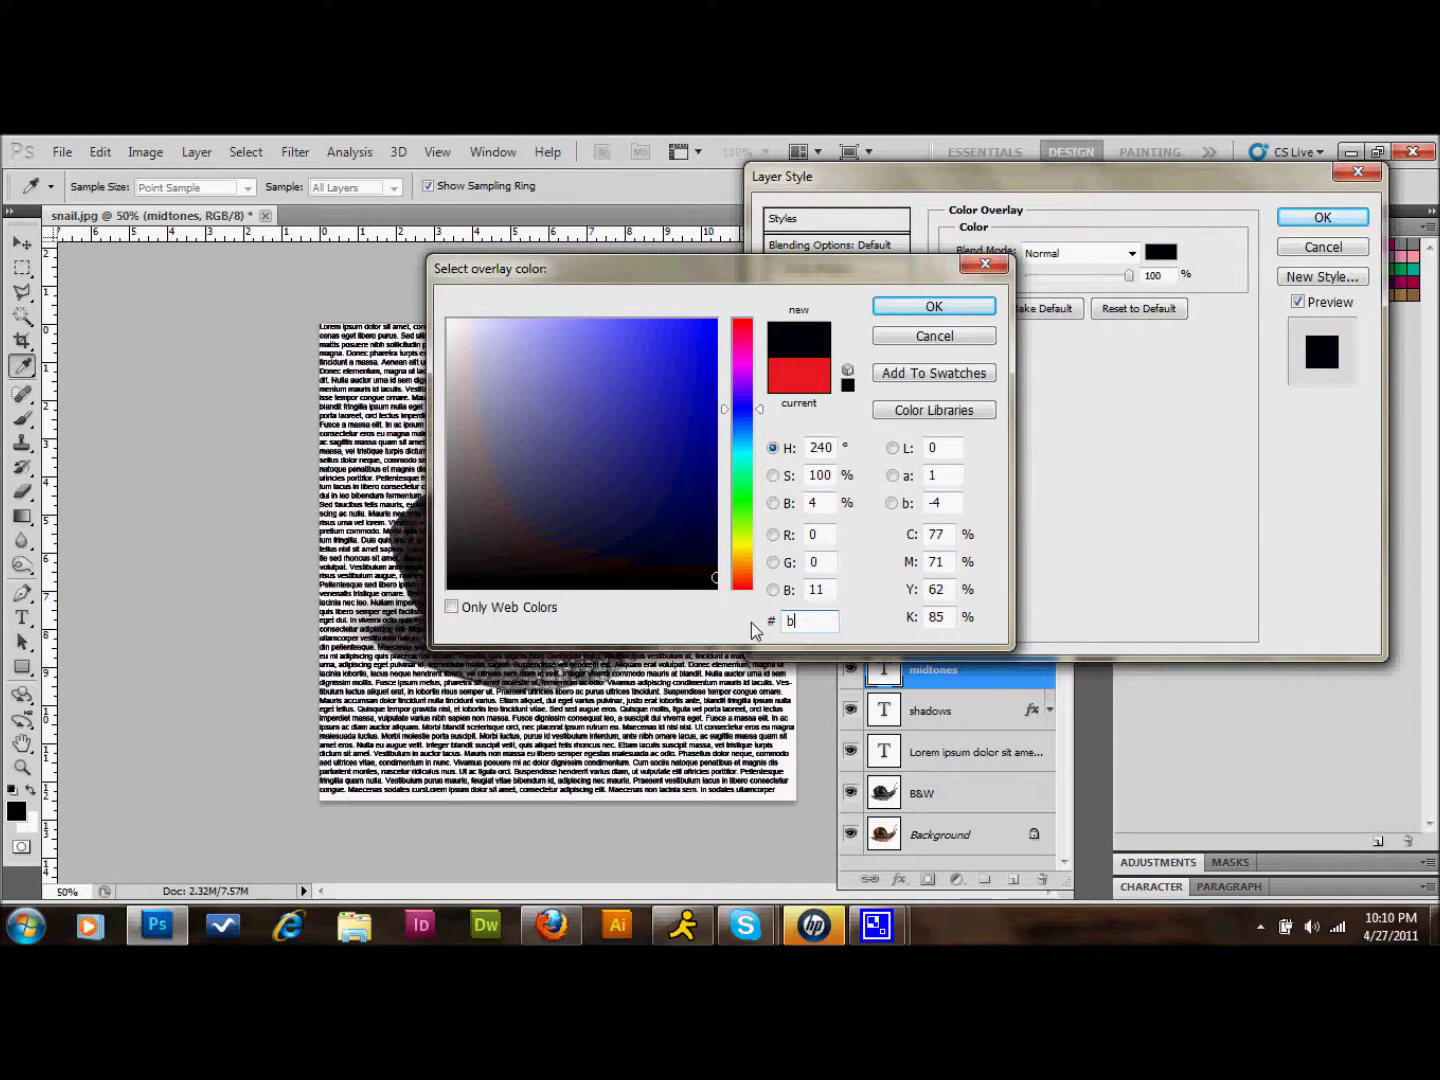
pyautogui.write('7b7b7')
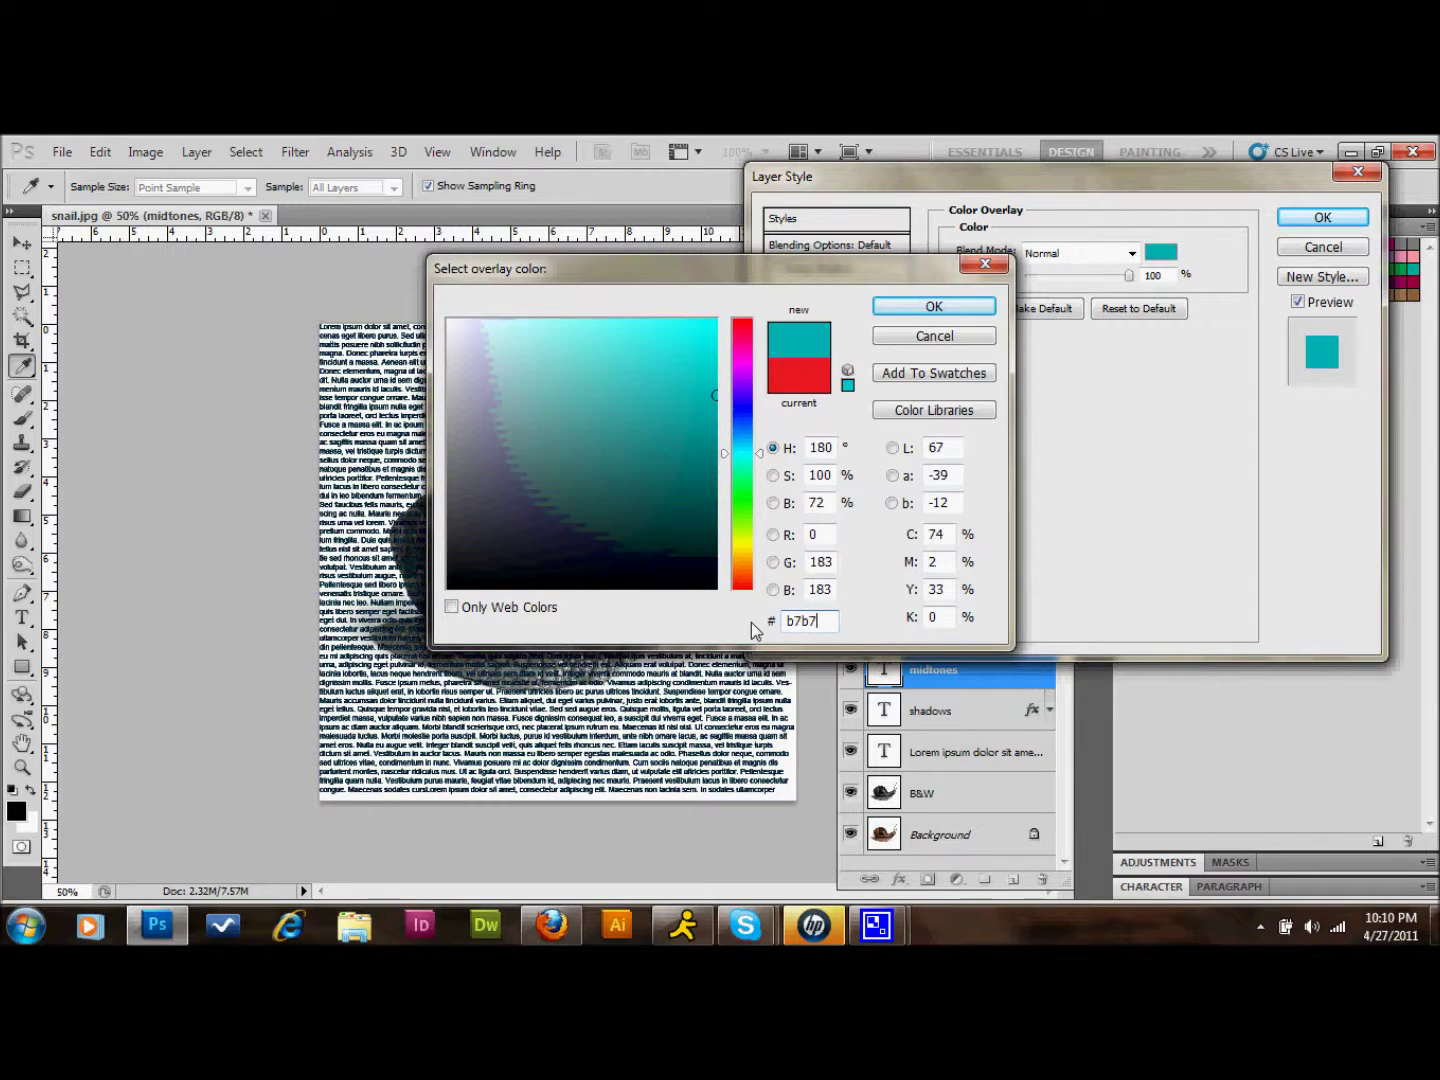
pyautogui.click(964, 310)
pyautogui.click(1346, 224)
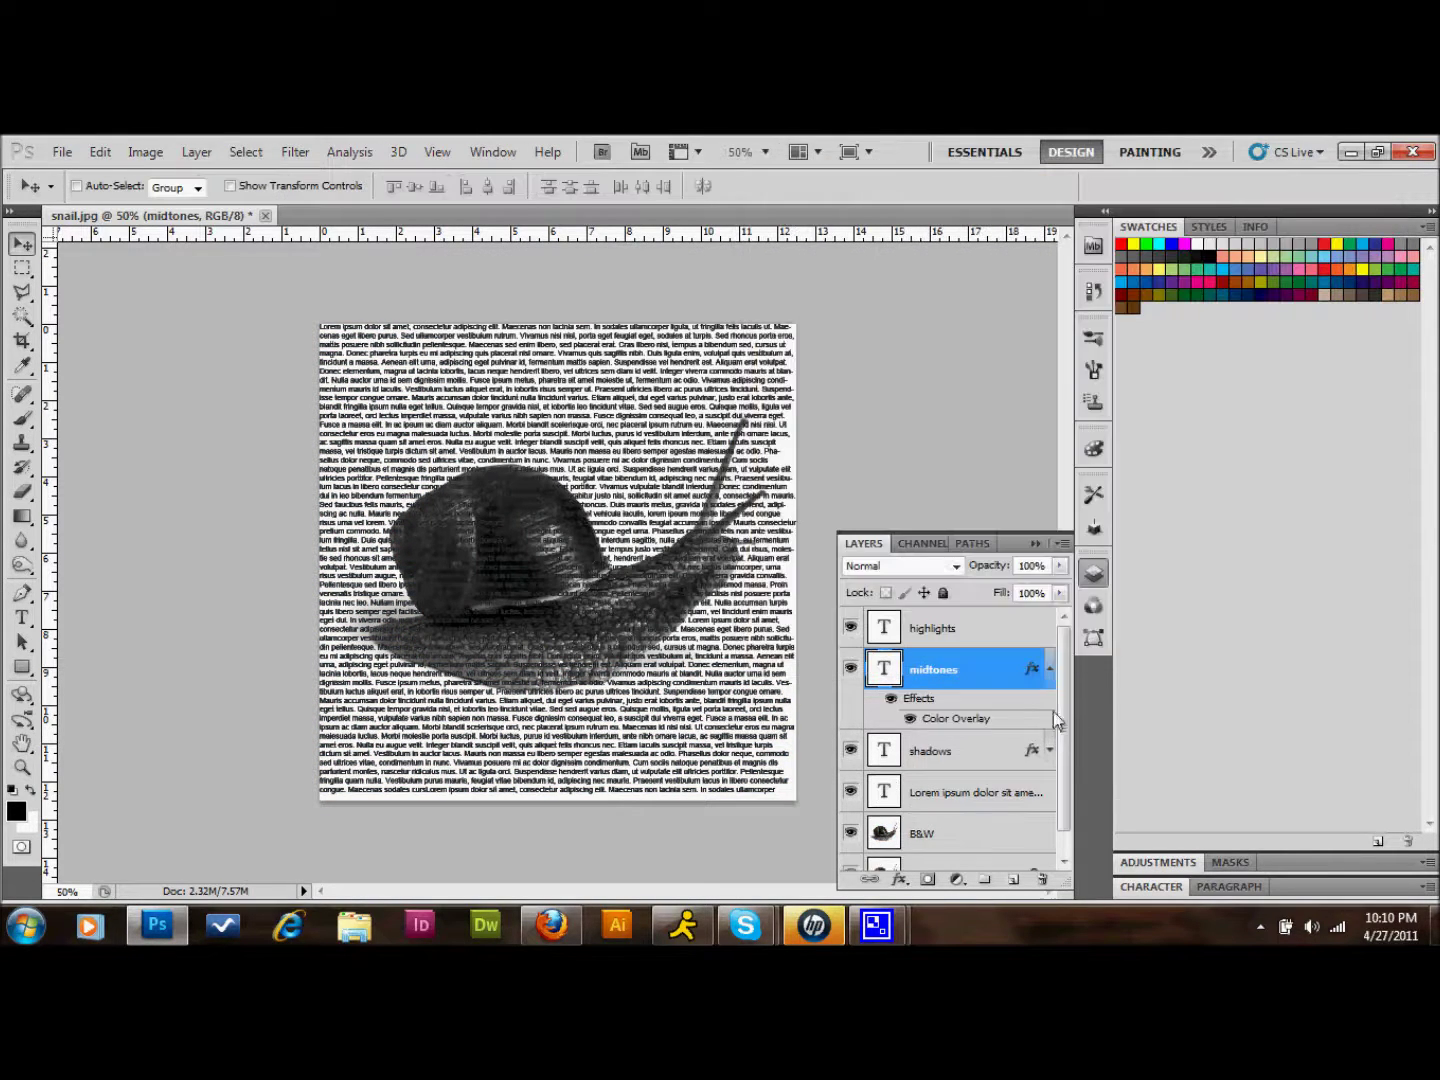
pyautogui.click(1050, 671)
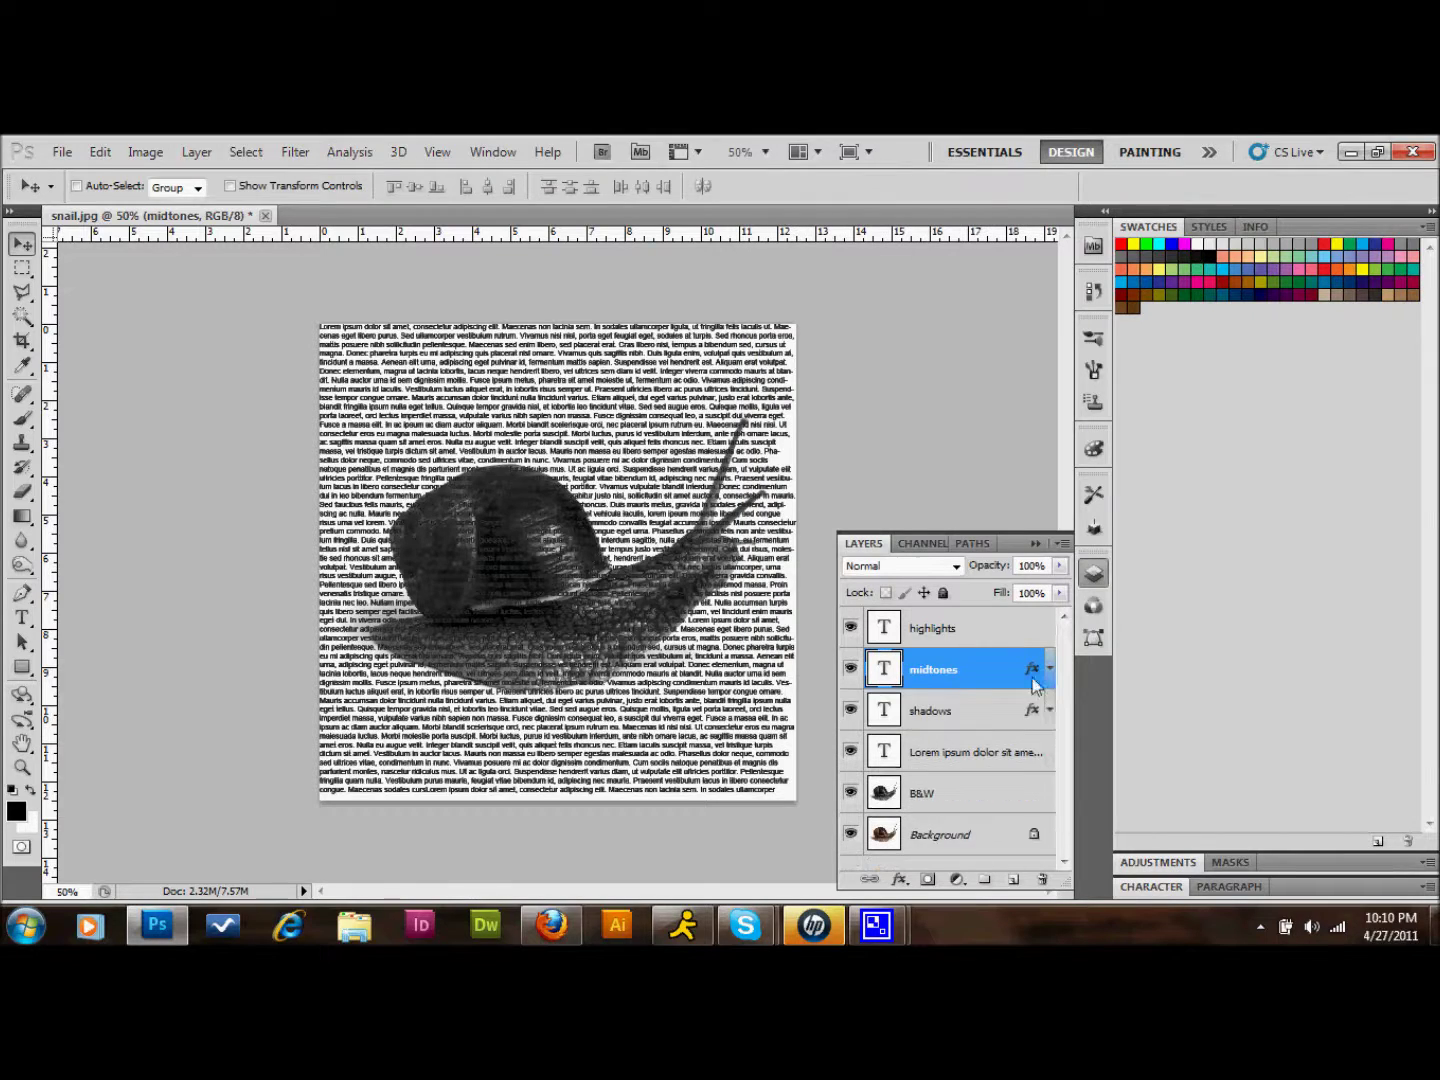
pyautogui.doubleClick(993, 625)
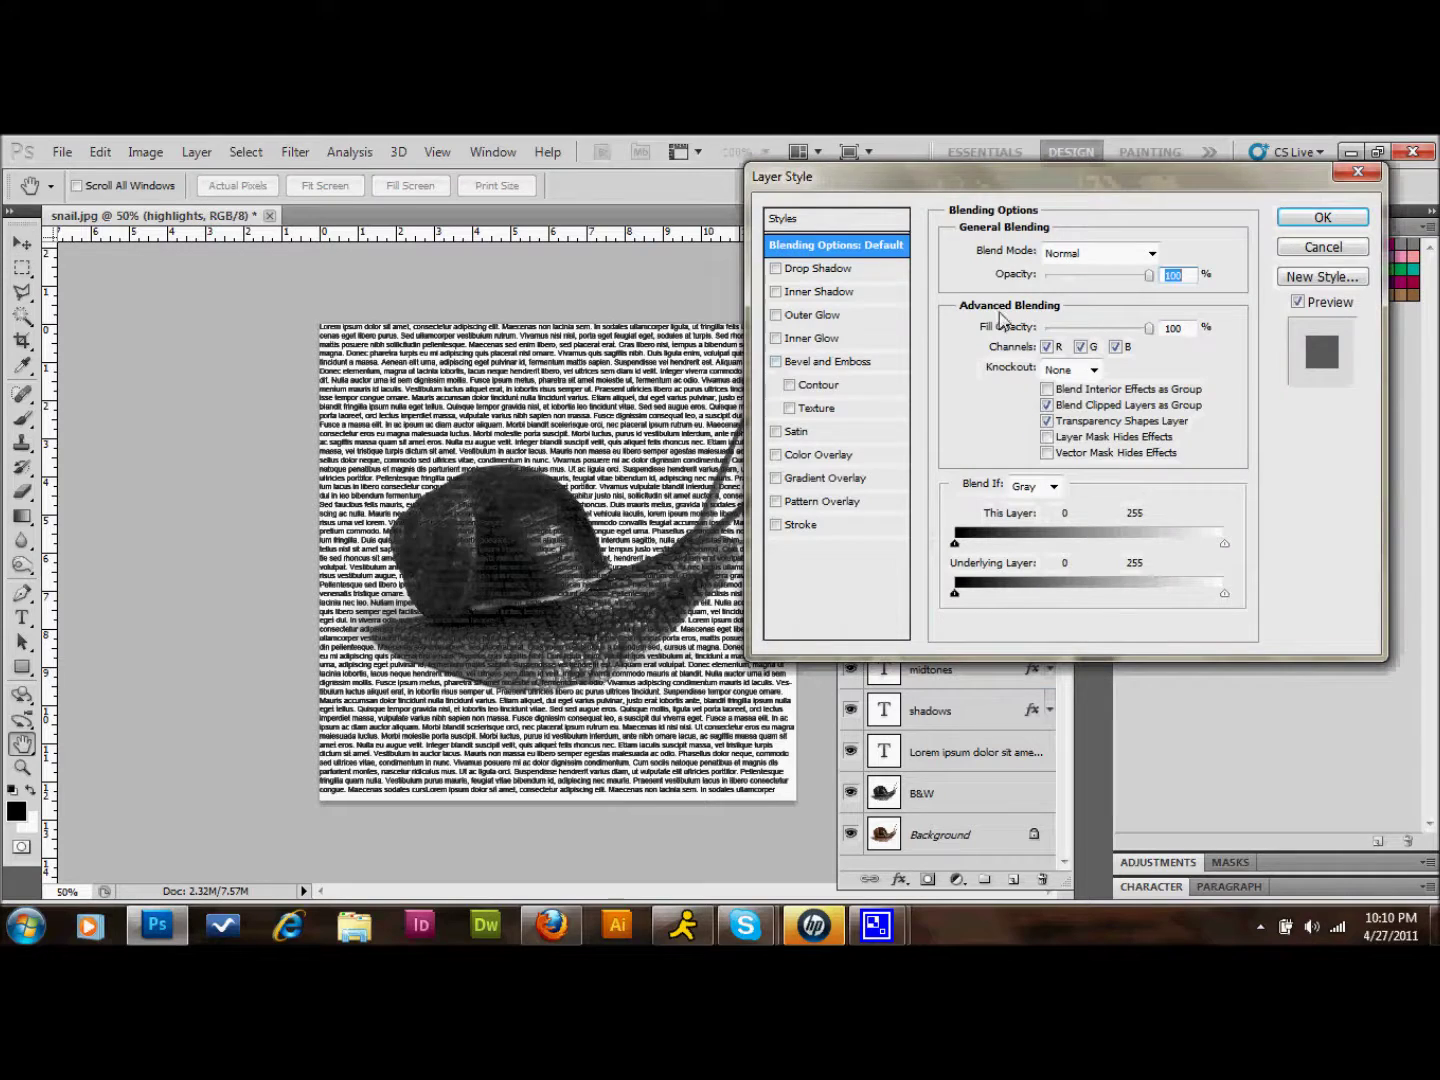
# Step: Give highlights a white #ffffff Color Overlay, then select the three tone layers together
pyautogui.click(841, 455)
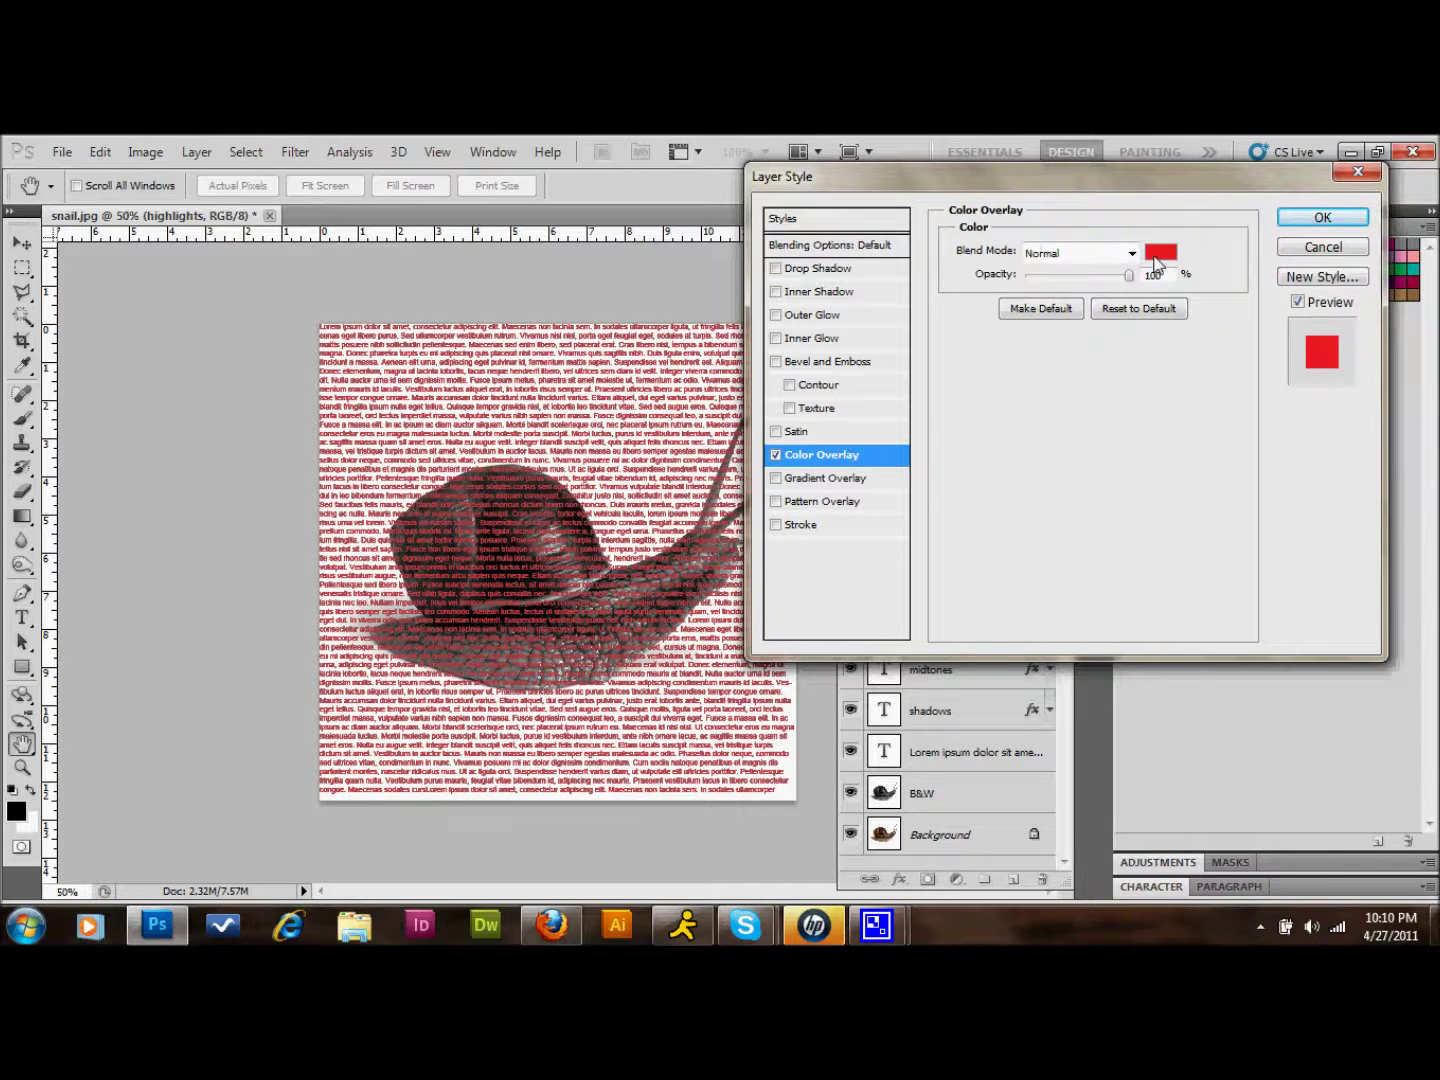
pyautogui.click(1157, 256)
pyautogui.moveTo(818, 621); pyautogui.dragTo(761, 623)
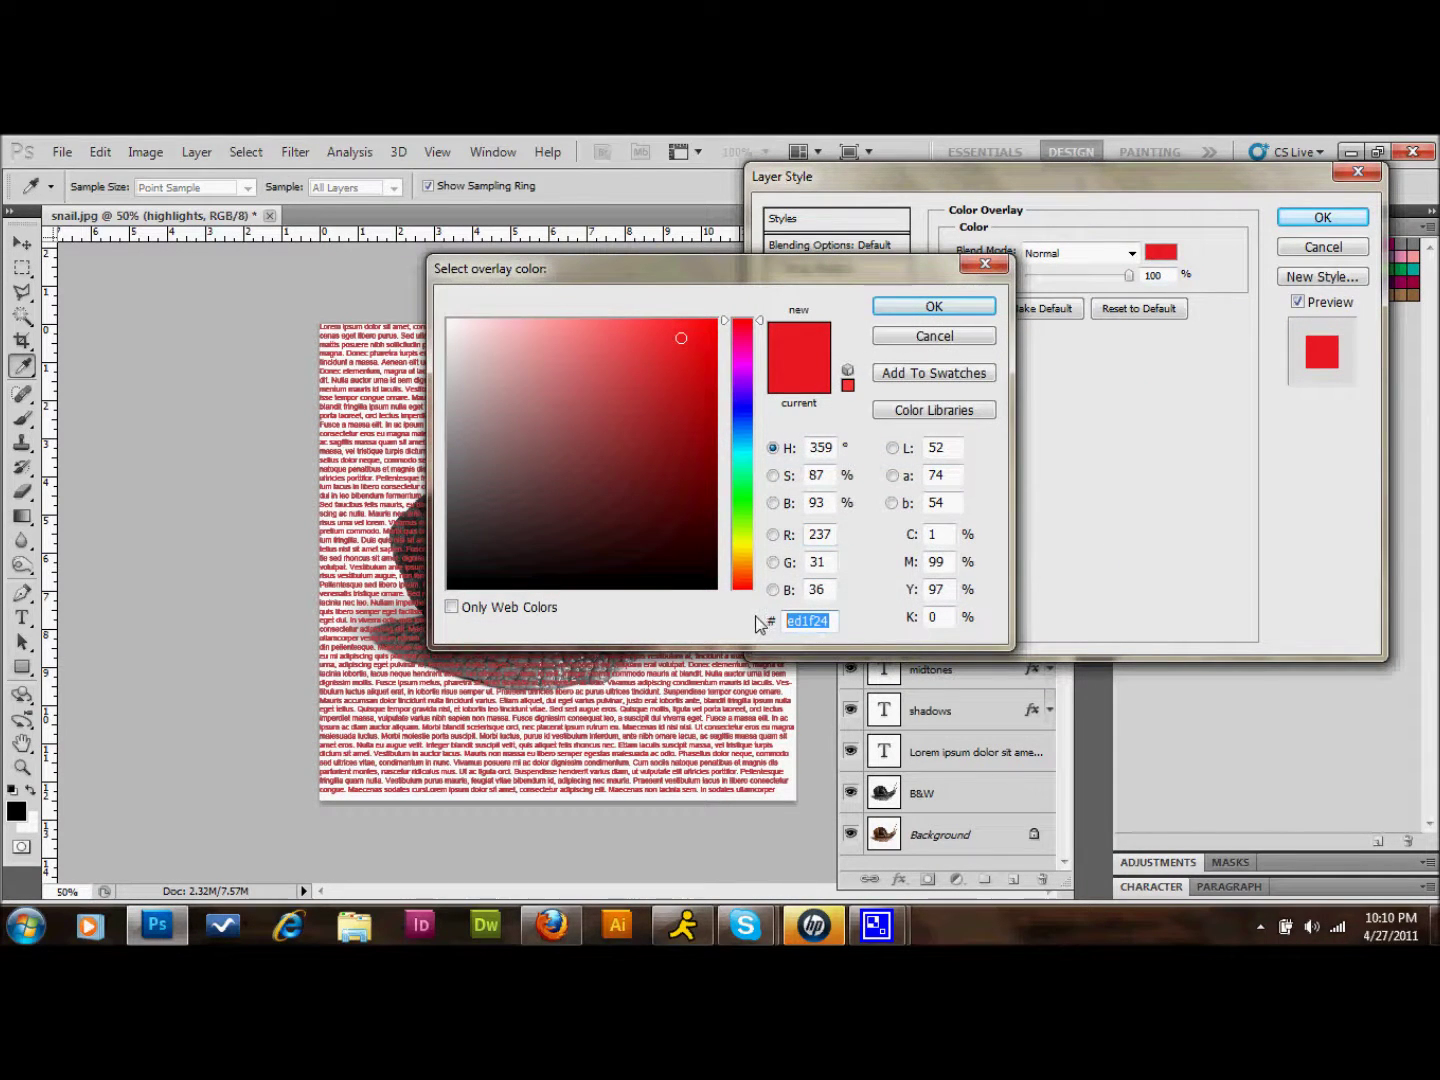
pyautogui.write('fffff')
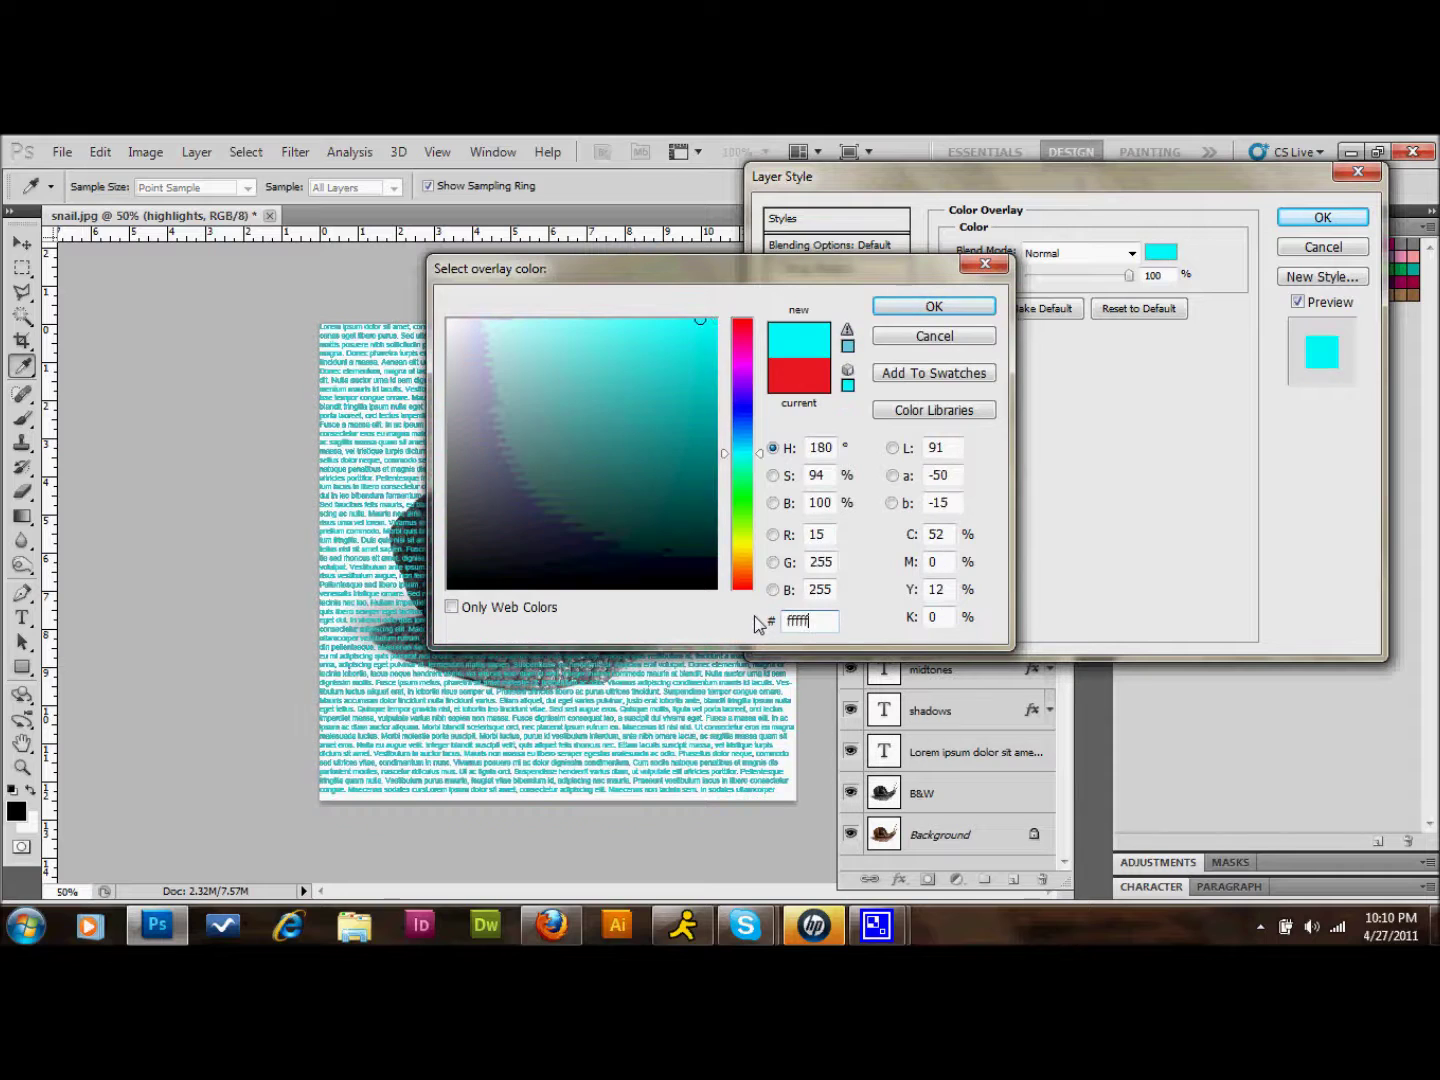
pyautogui.write('f')
pyautogui.click(959, 311)
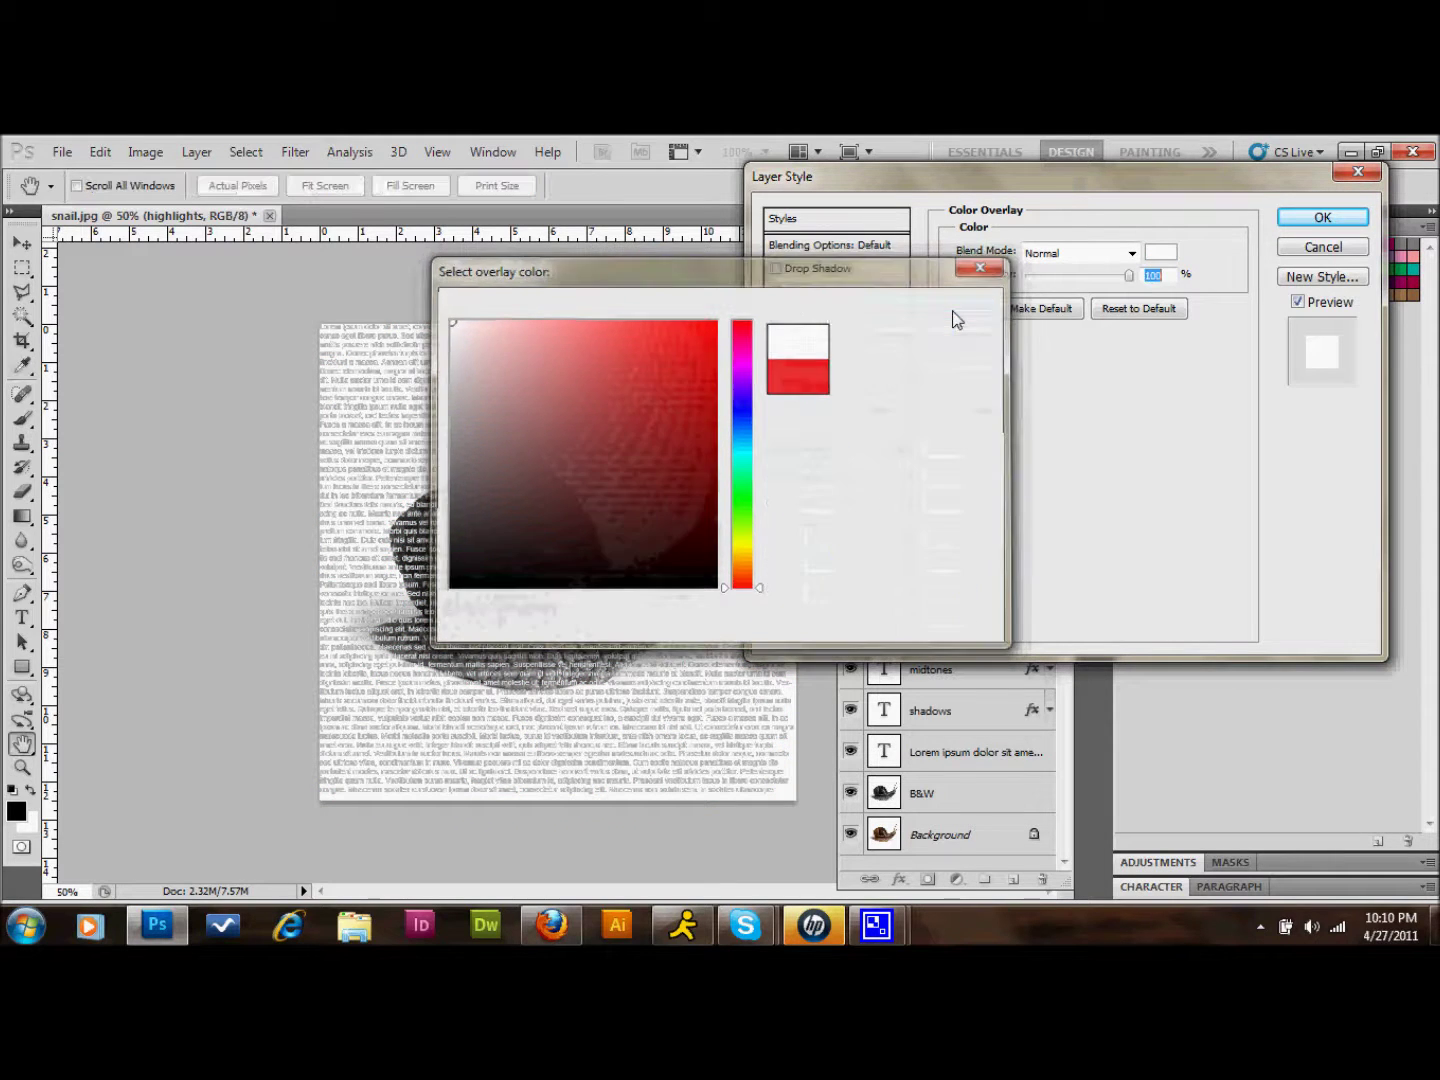
pyautogui.click(1321, 217)
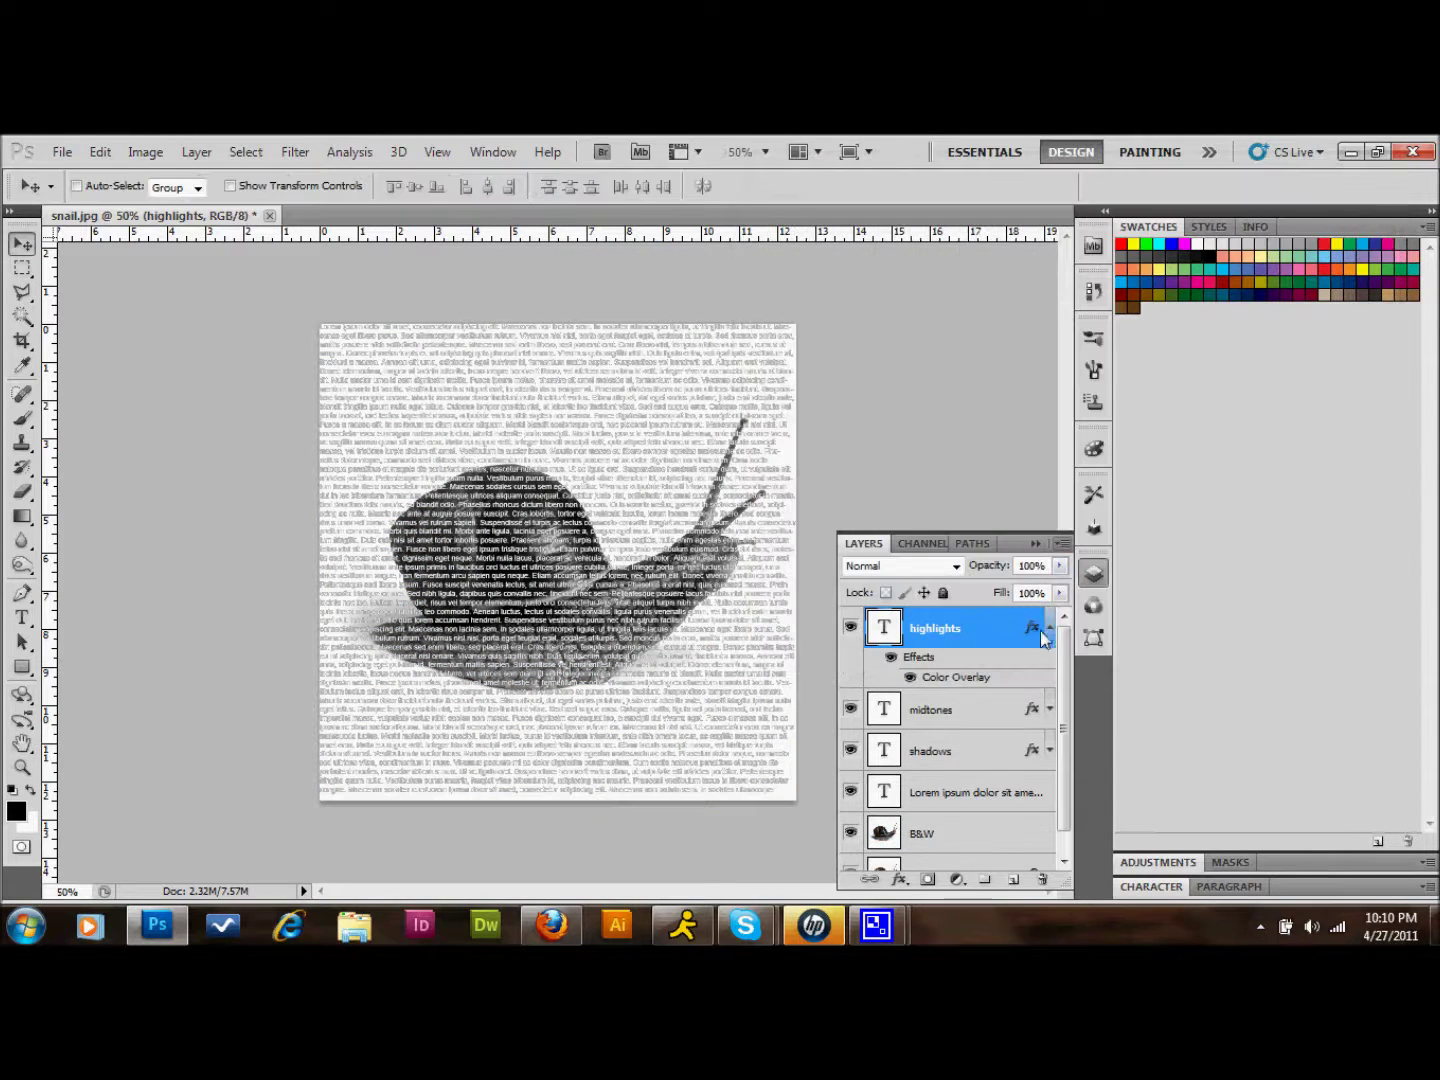
pyautogui.click(1048, 630)
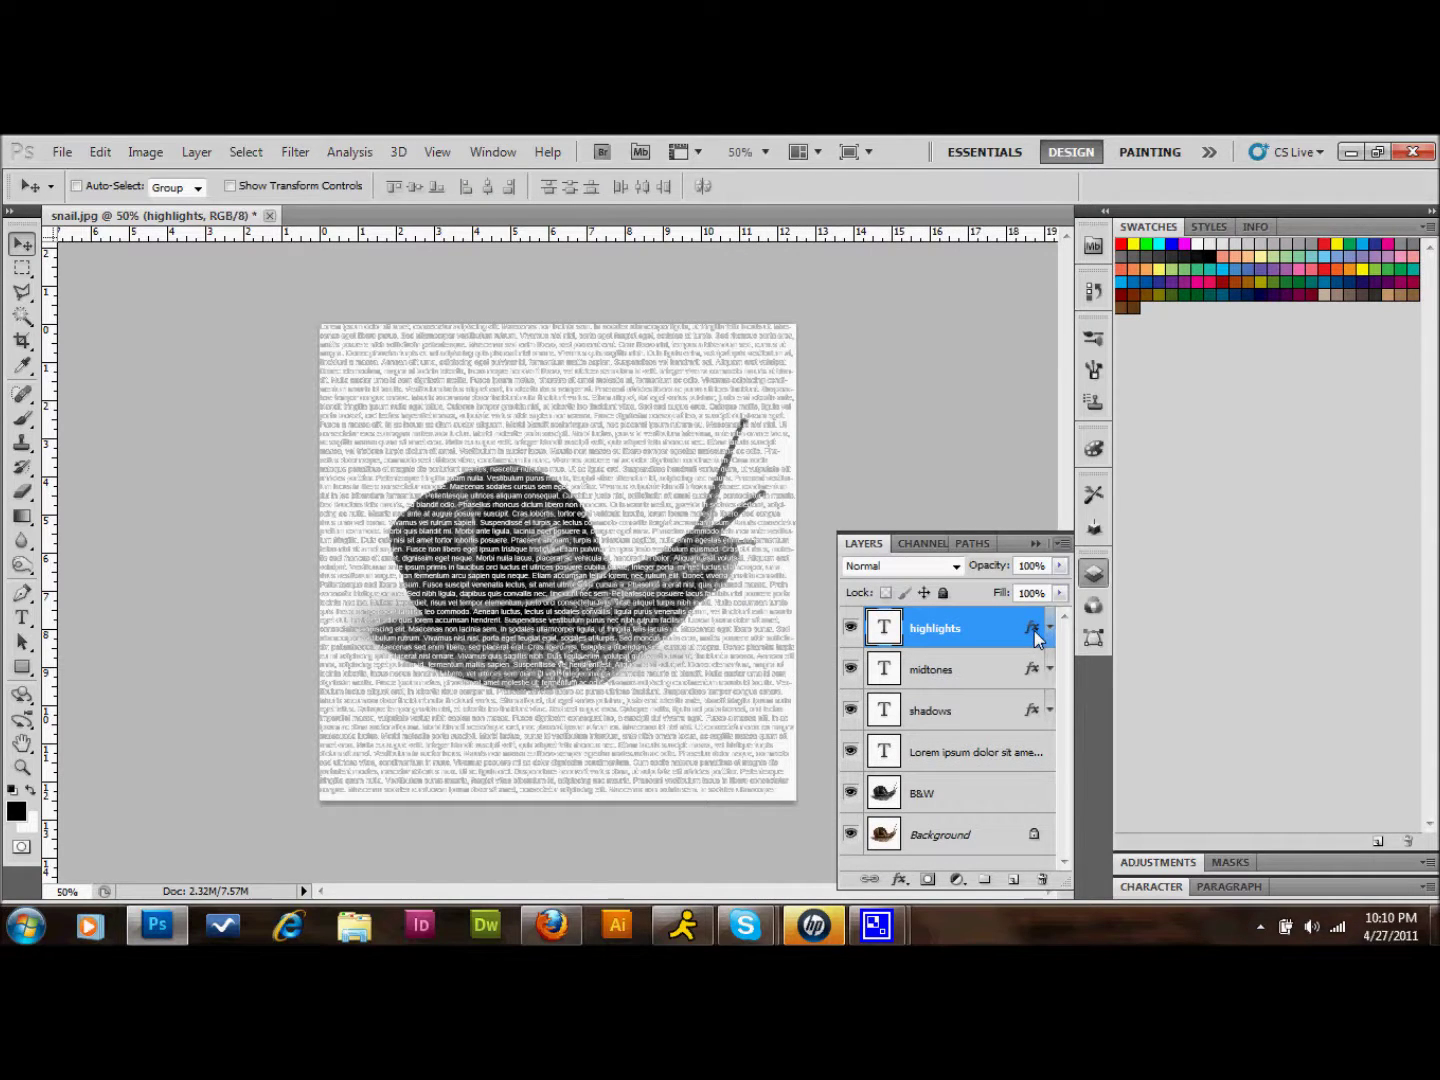
pyautogui.keyDown('shift'); pyautogui.click(982, 707); pyautogui.keyUp('shift')
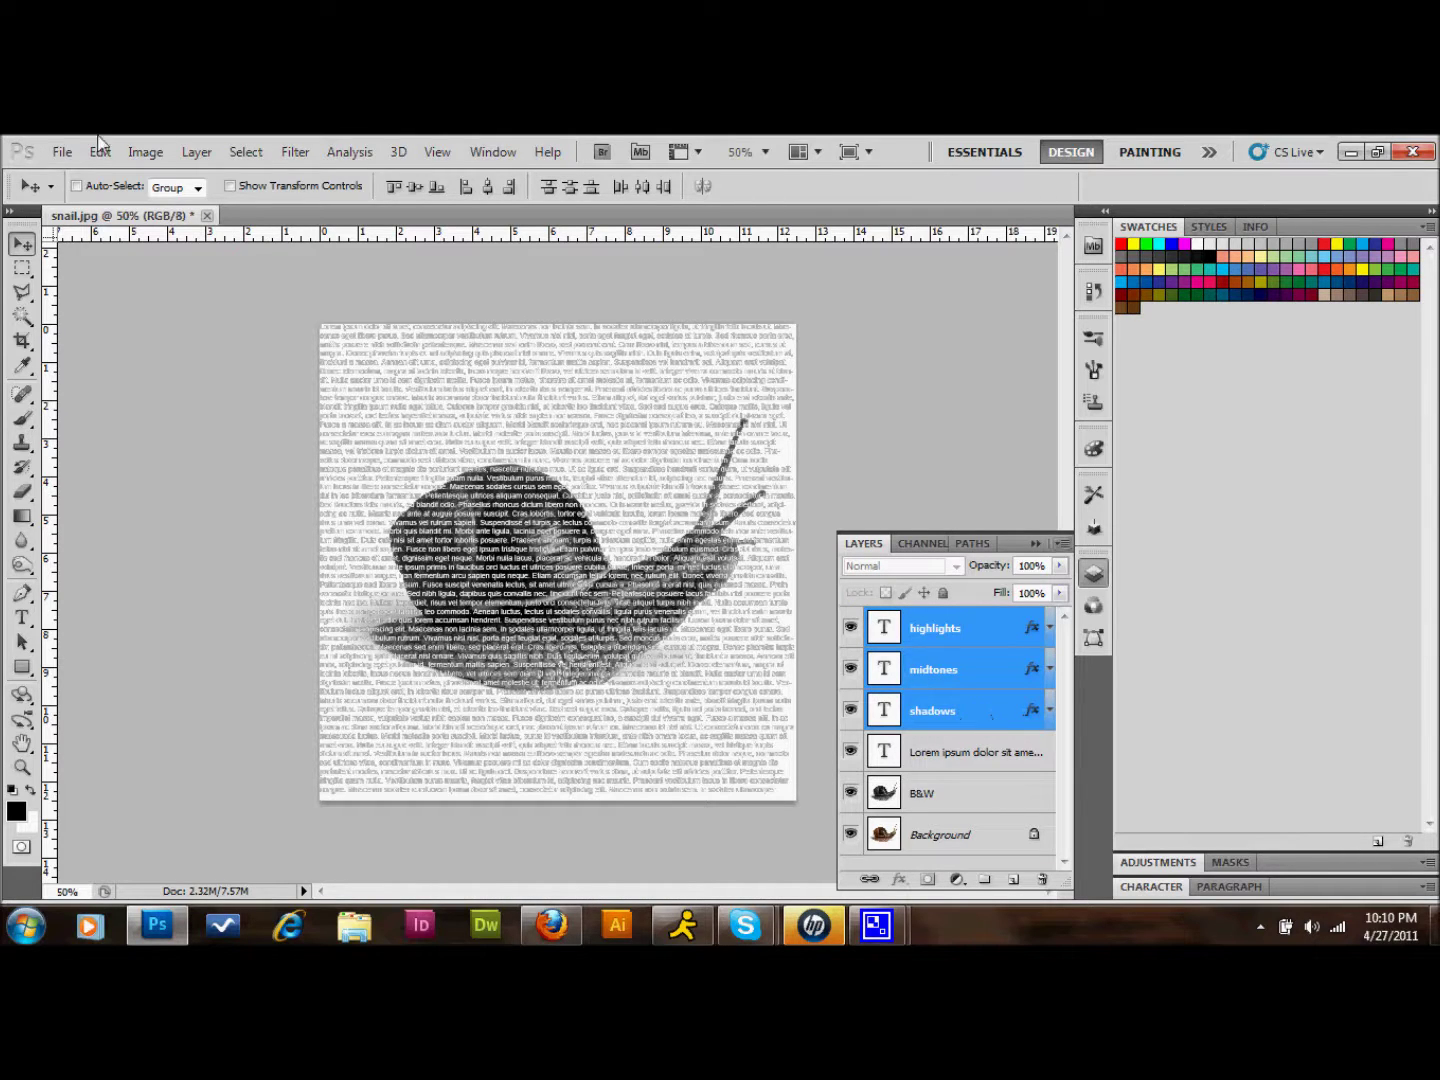
# Step: Rasterize the type on the selected highlights, midtones and shadows layers via Layer > Rasterize > Type
pyautogui.click(188, 153)
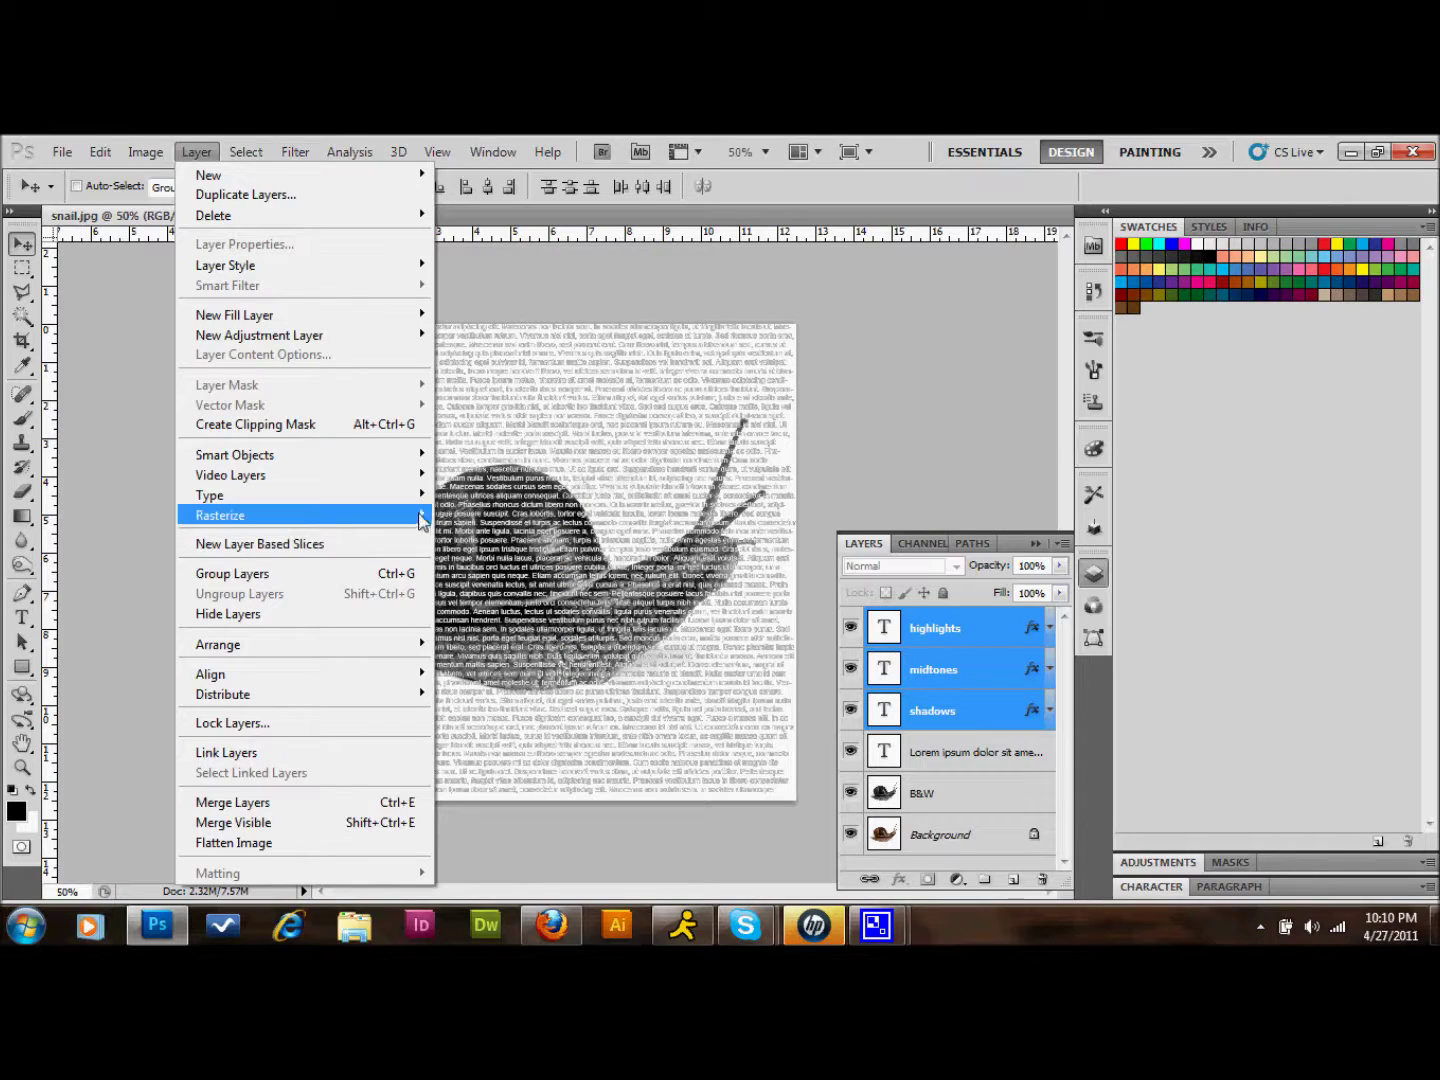
pyautogui.moveTo(414, 516)
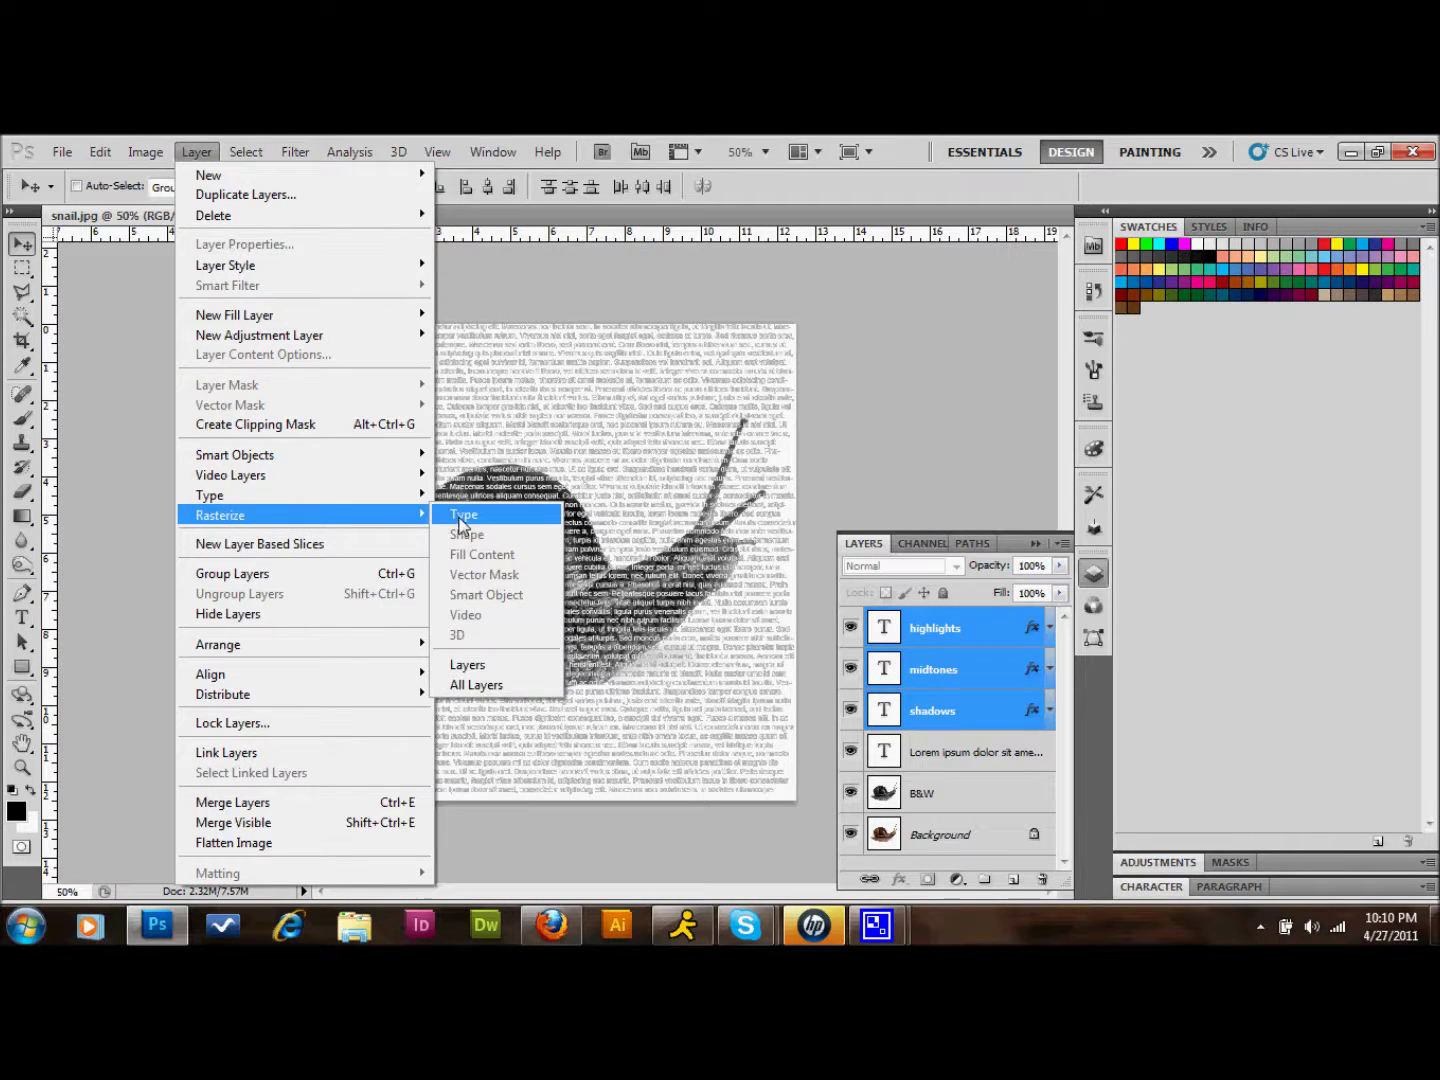
pyautogui.click(462, 517)
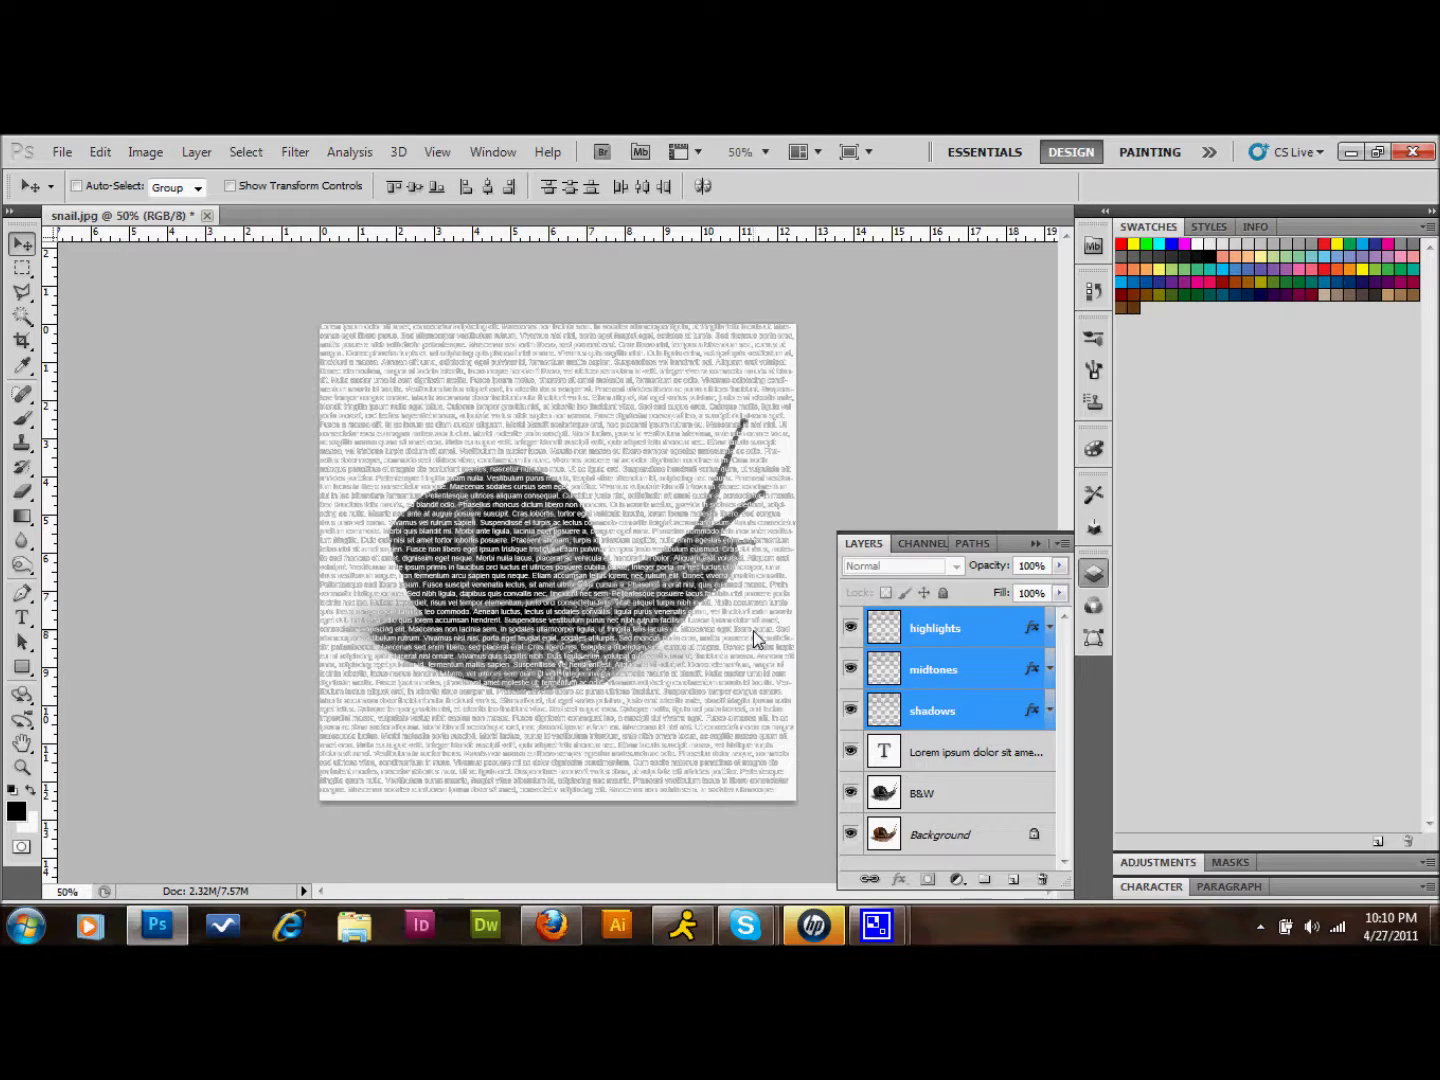
pyautogui.click(1030, 790)
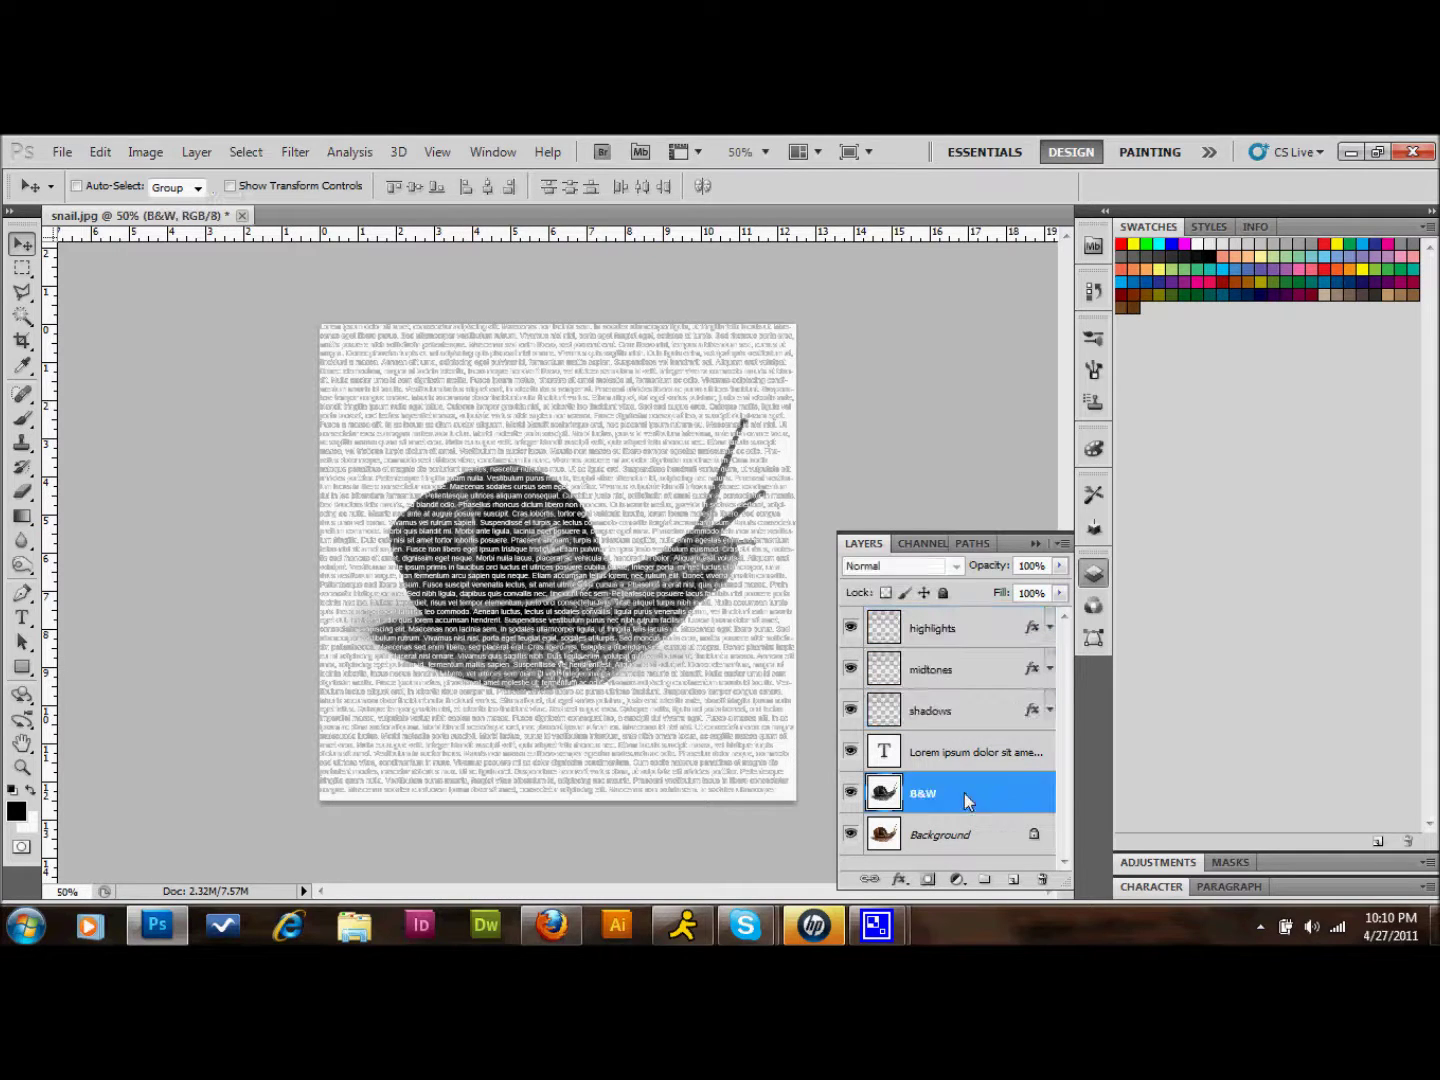
pyautogui.click(245, 152)
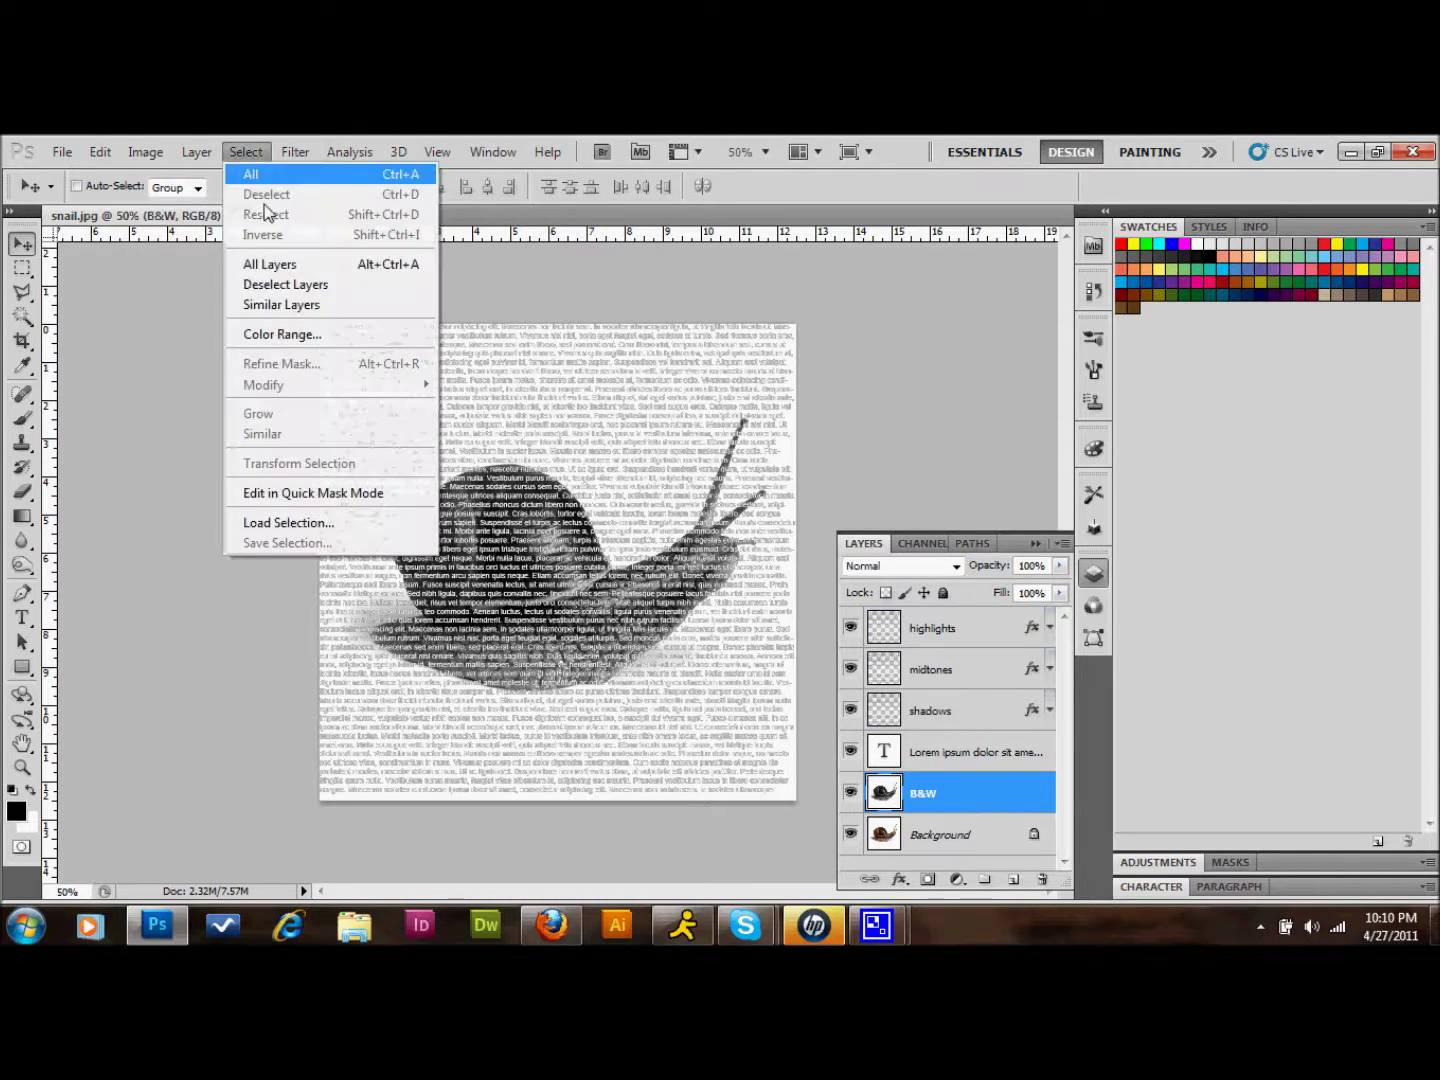
pyautogui.click(284, 329)
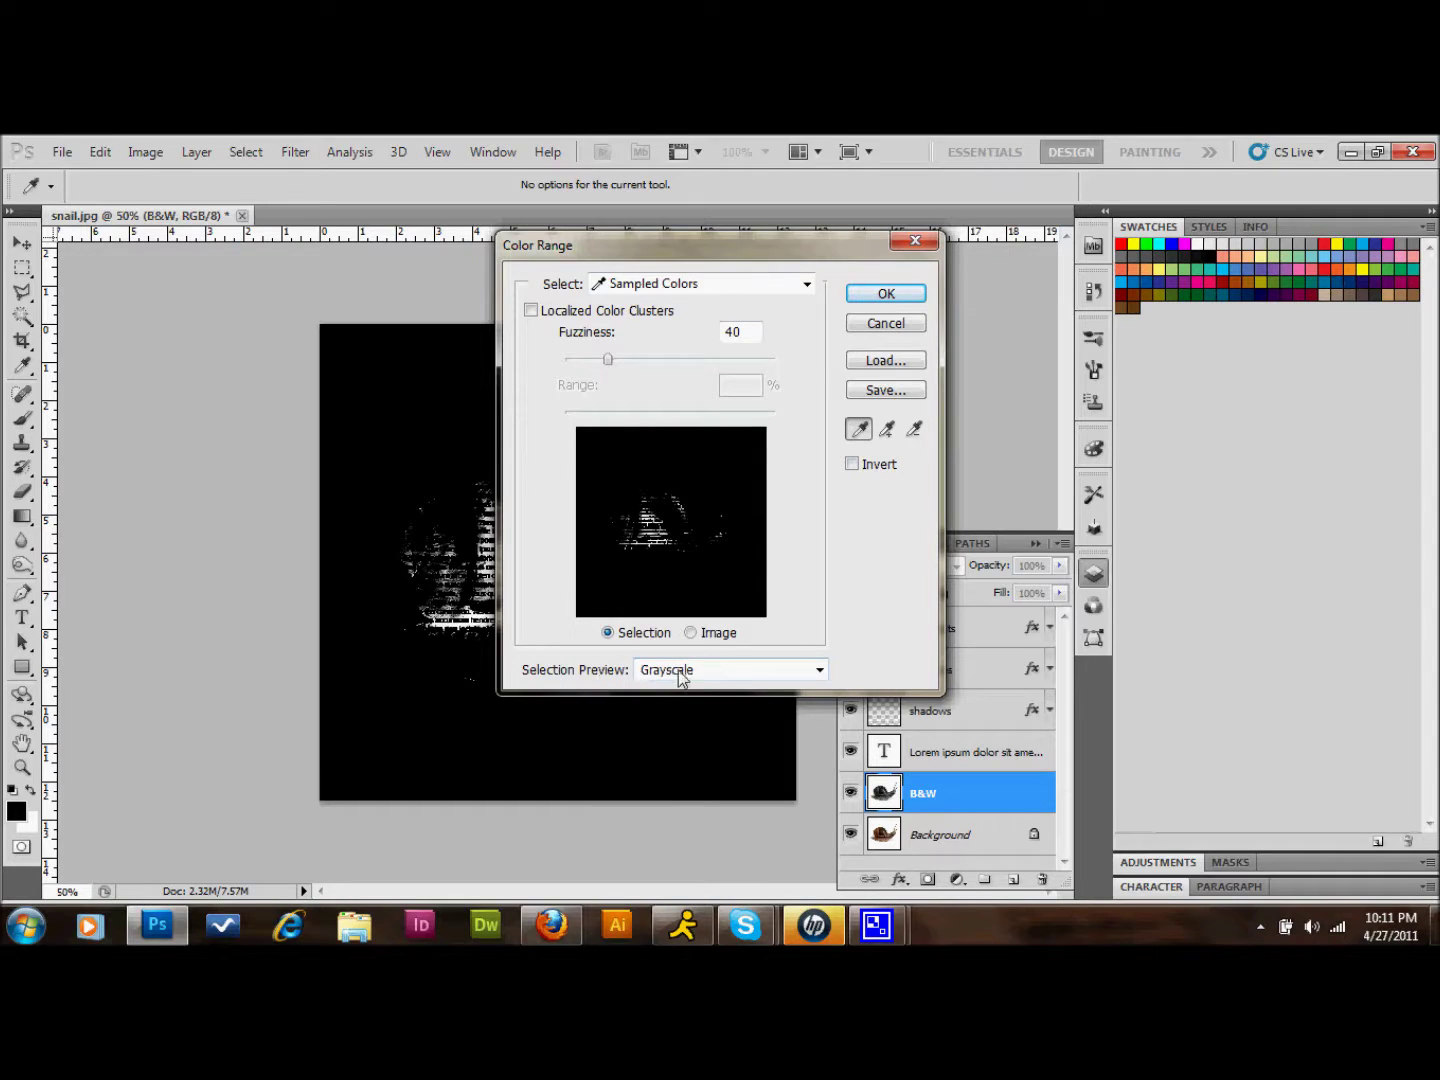
pyautogui.click(699, 284)
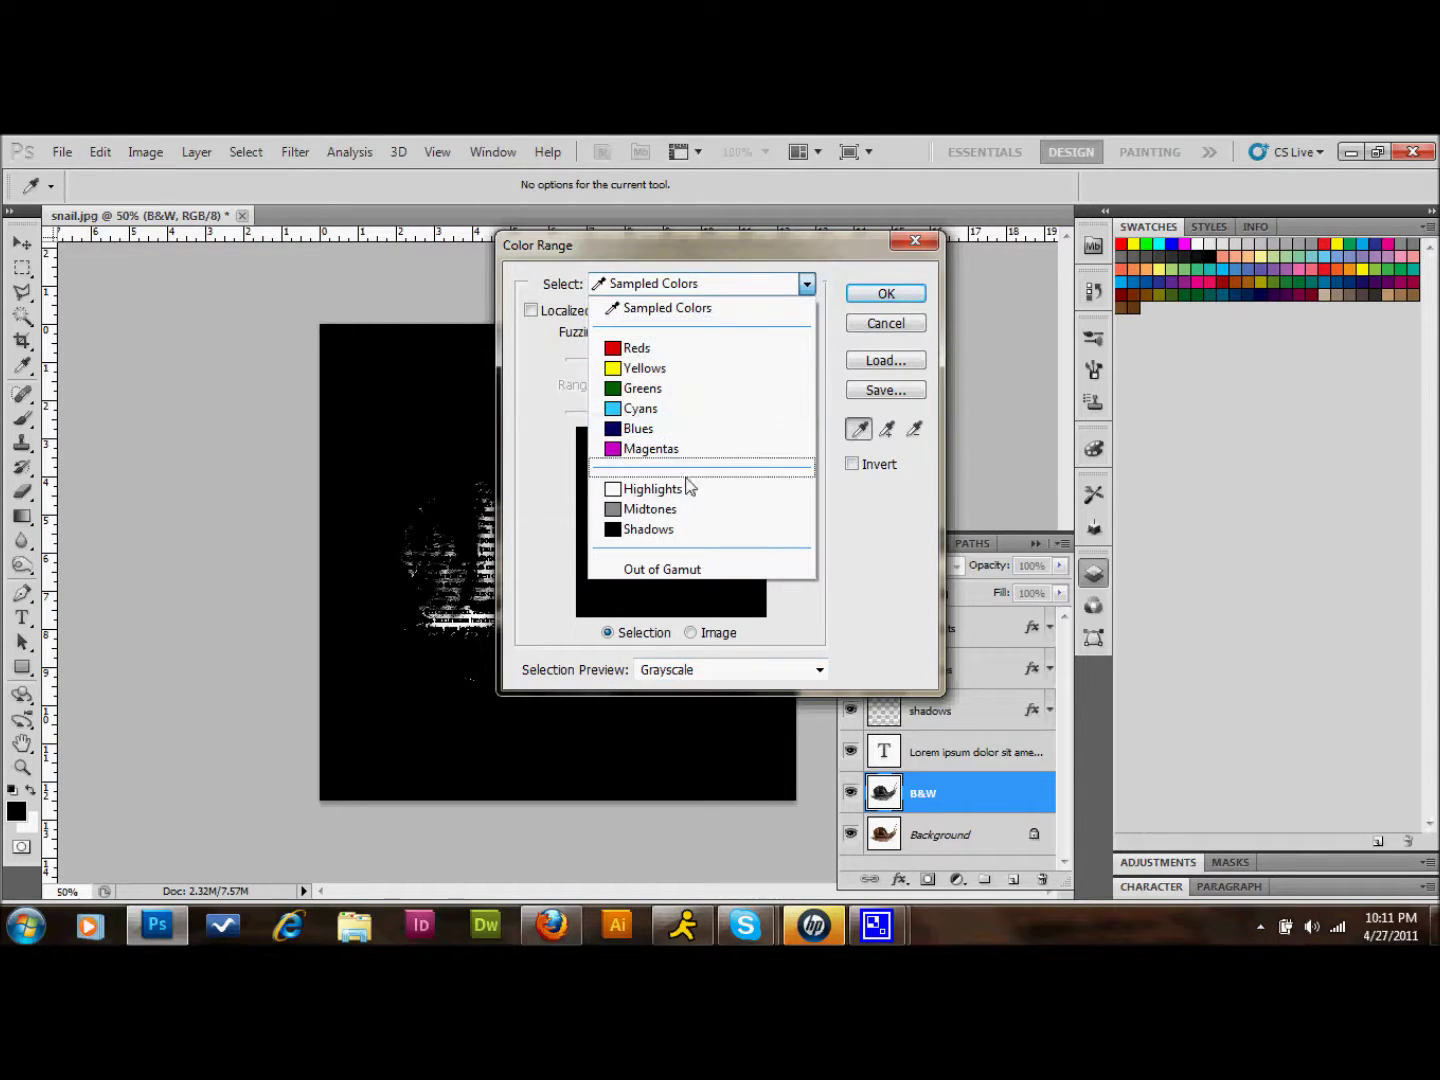
pyautogui.click(669, 531)
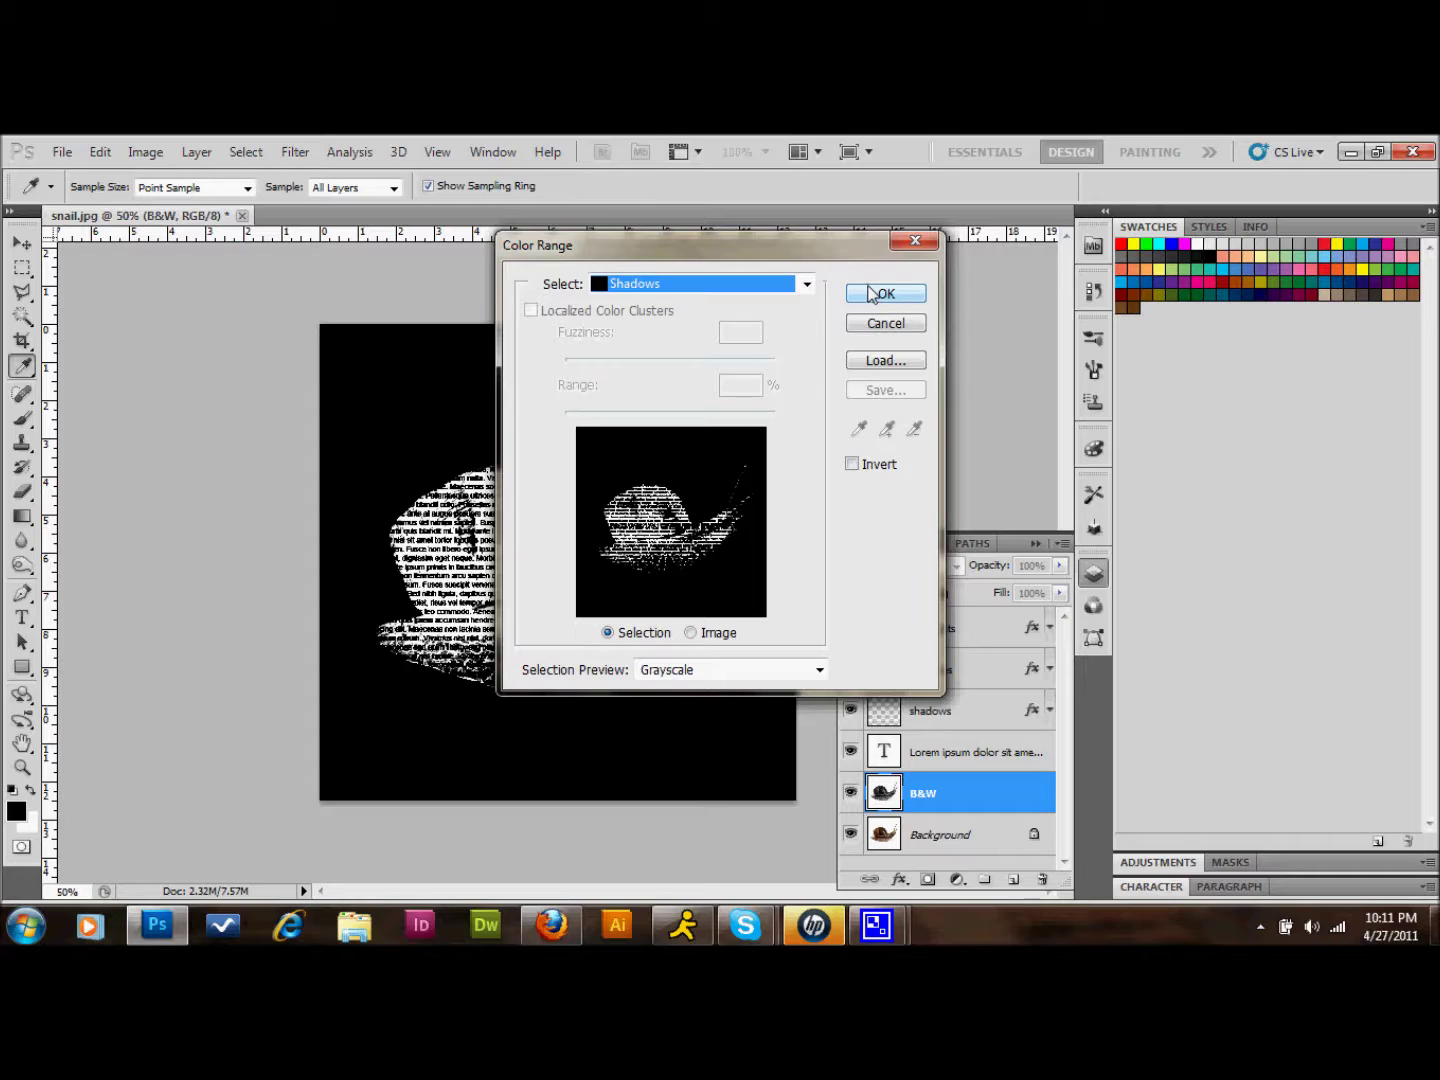
pyautogui.click(870, 292)
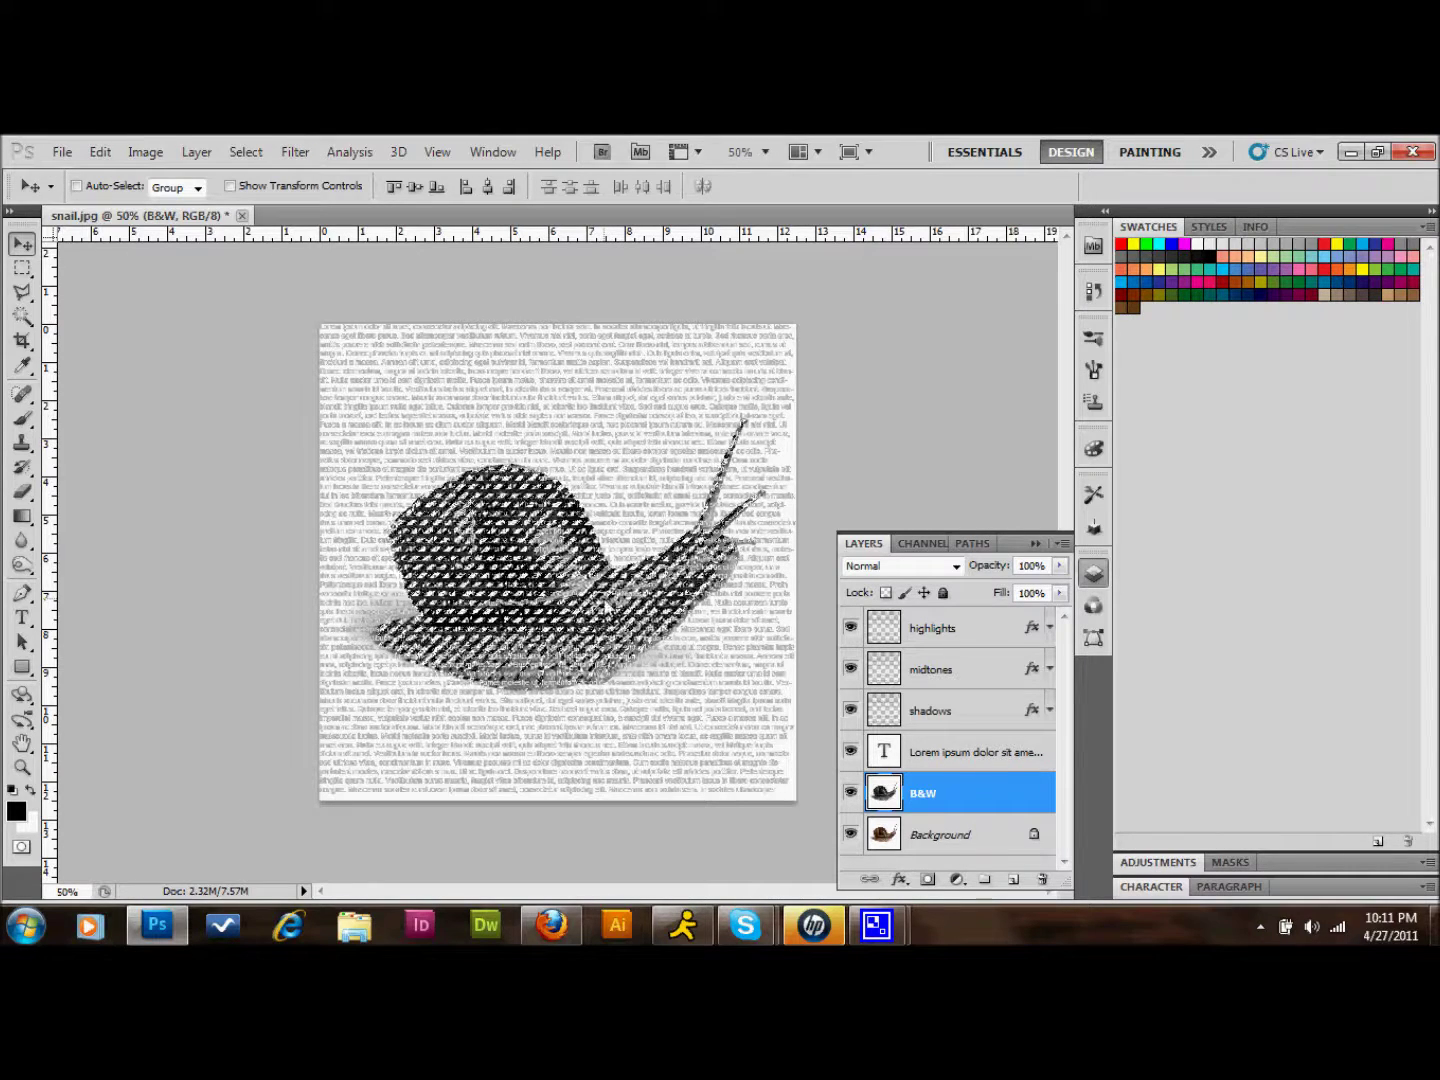
pyautogui.hotkey('ctrl', 'h')
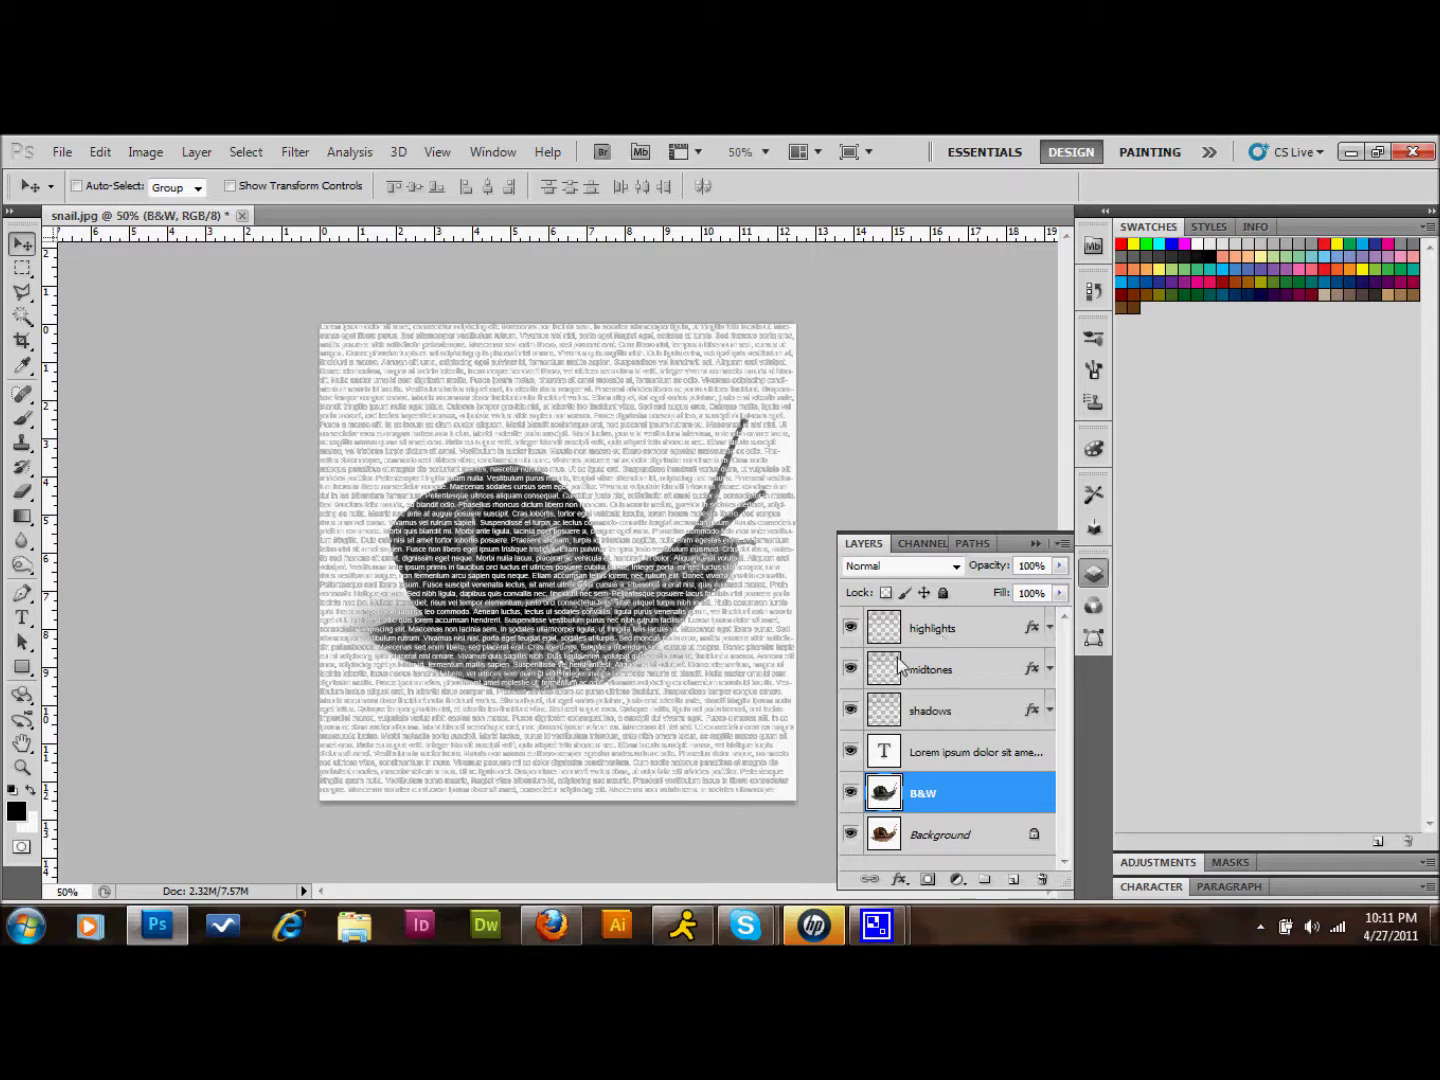
# Step: Turn off visibility for the highlights, midtones, shadows and Lorem ipsum layers
pyautogui.click(851, 626)
pyautogui.click(850, 668)
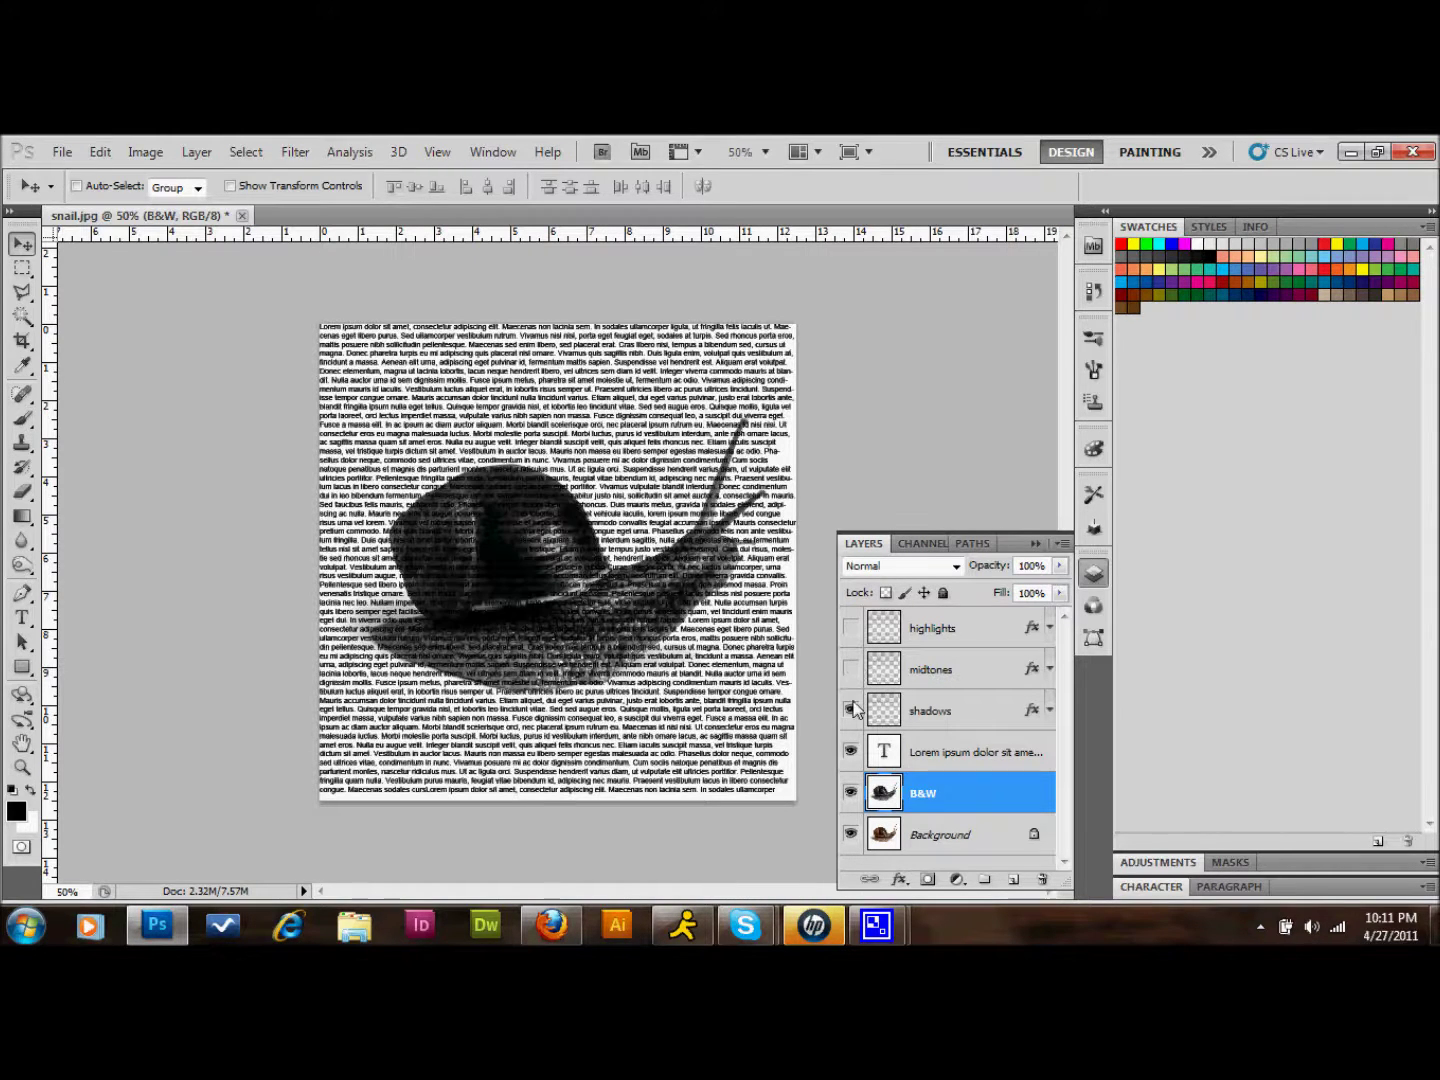
pyautogui.click(851, 709)
pyautogui.click(850, 752)
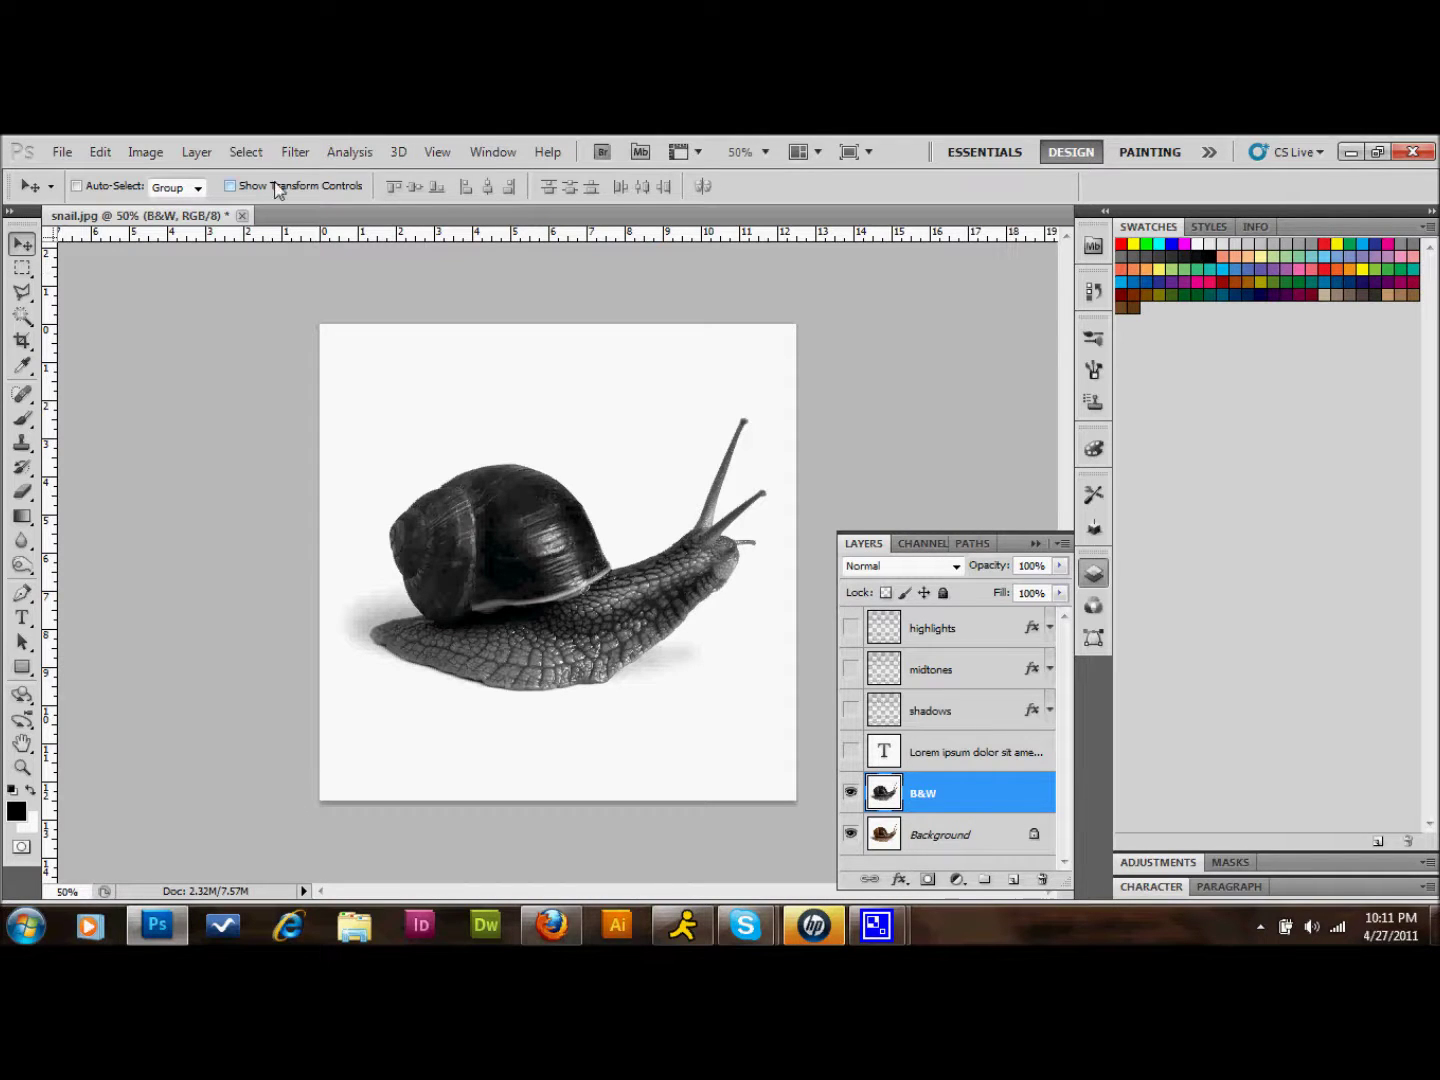
# Step: Select the B&W photo's Shadows color range and add it as a mask on the shadows layer
pyautogui.click(246, 153)
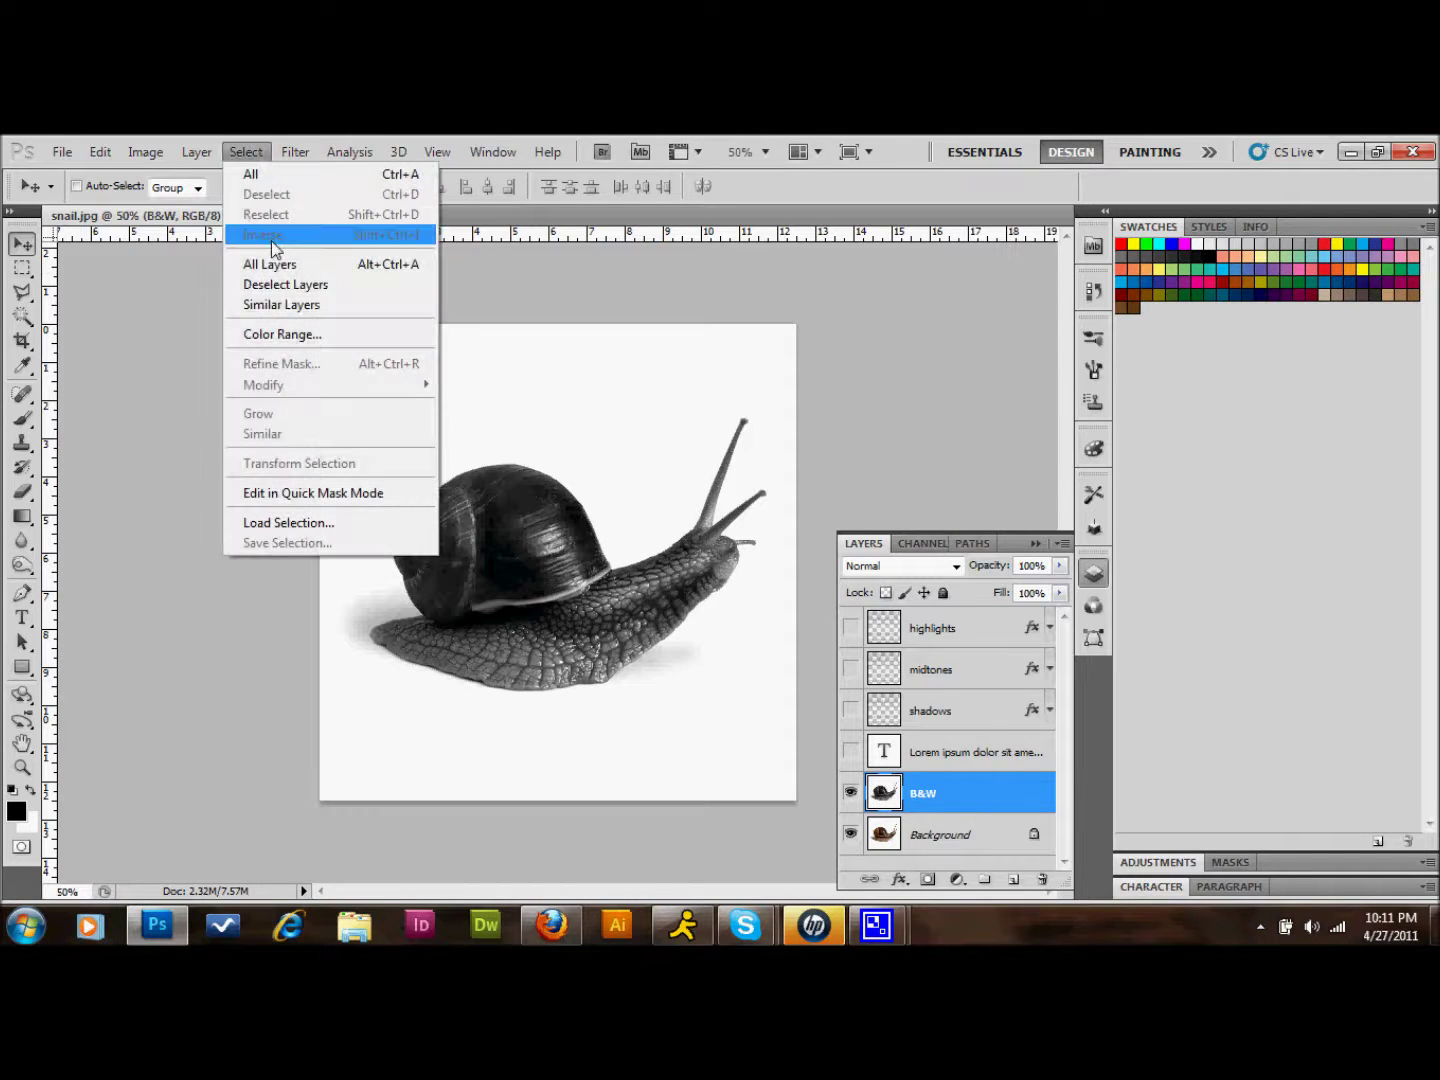
pyautogui.click(273, 336)
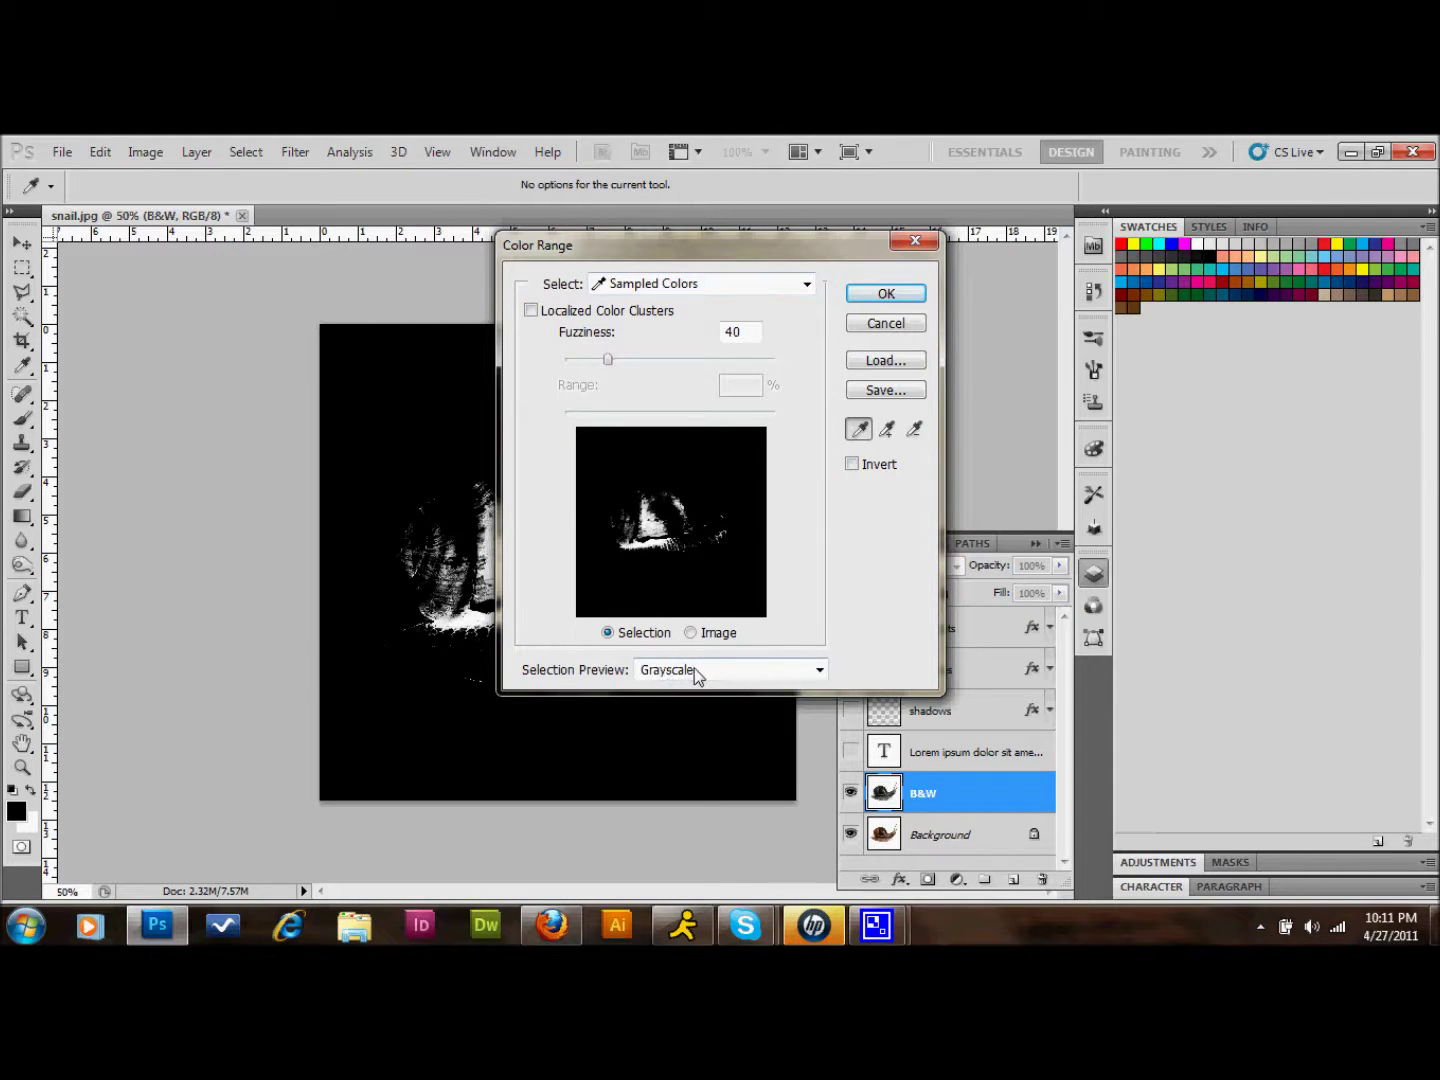
pyautogui.click(645, 288)
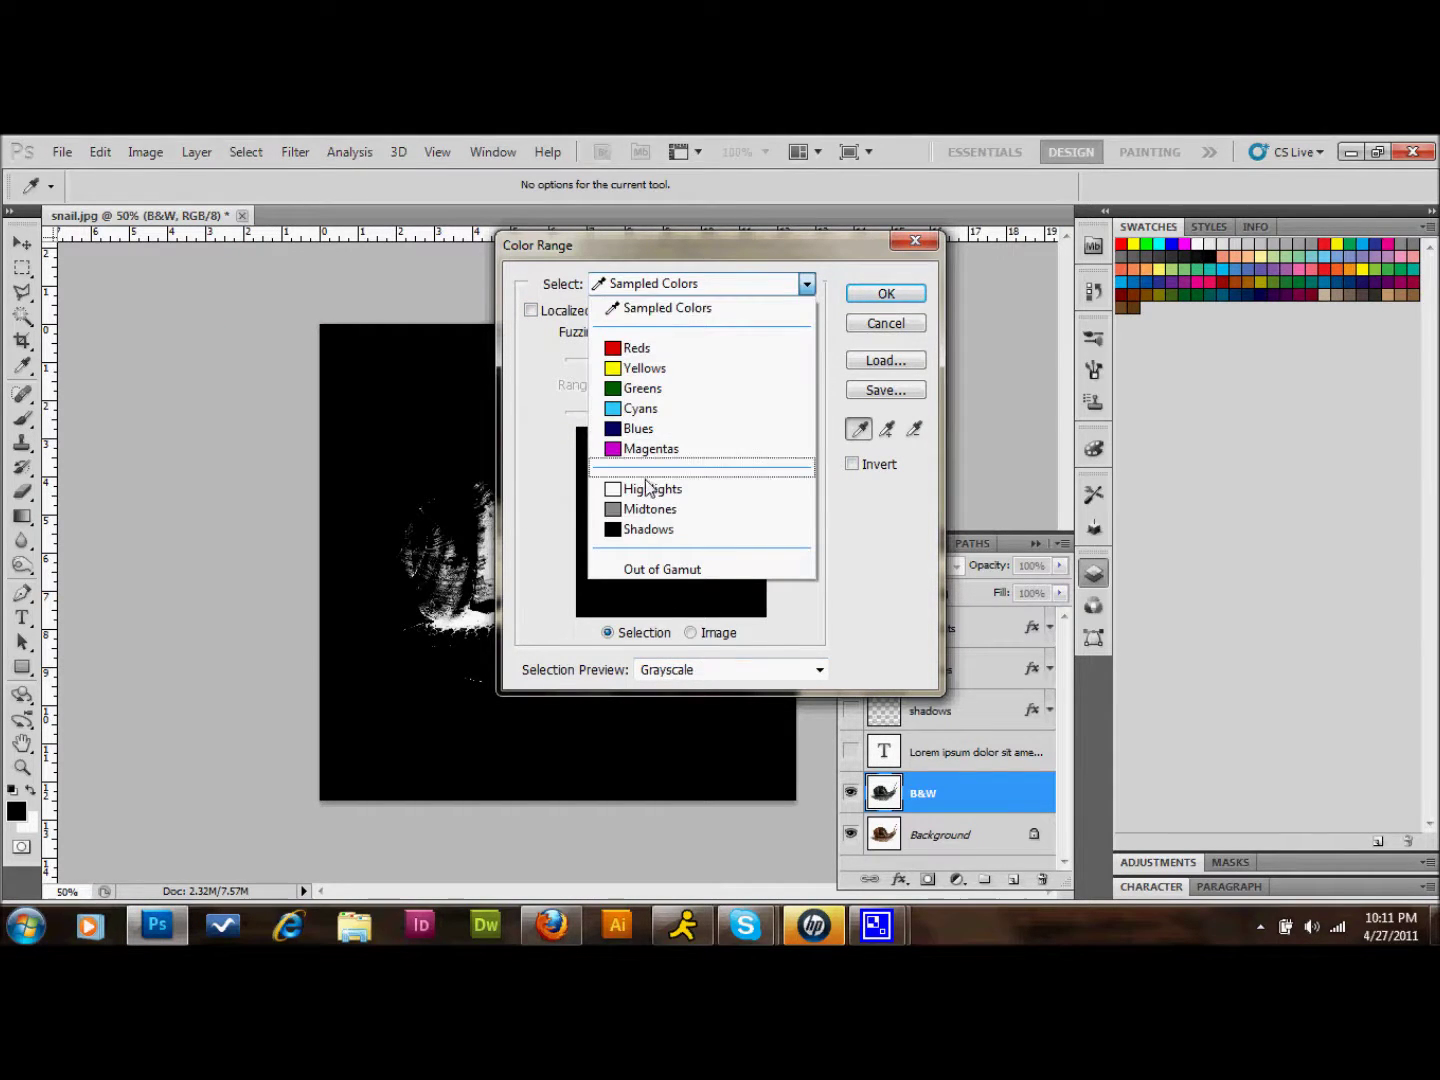
pyautogui.click(644, 529)
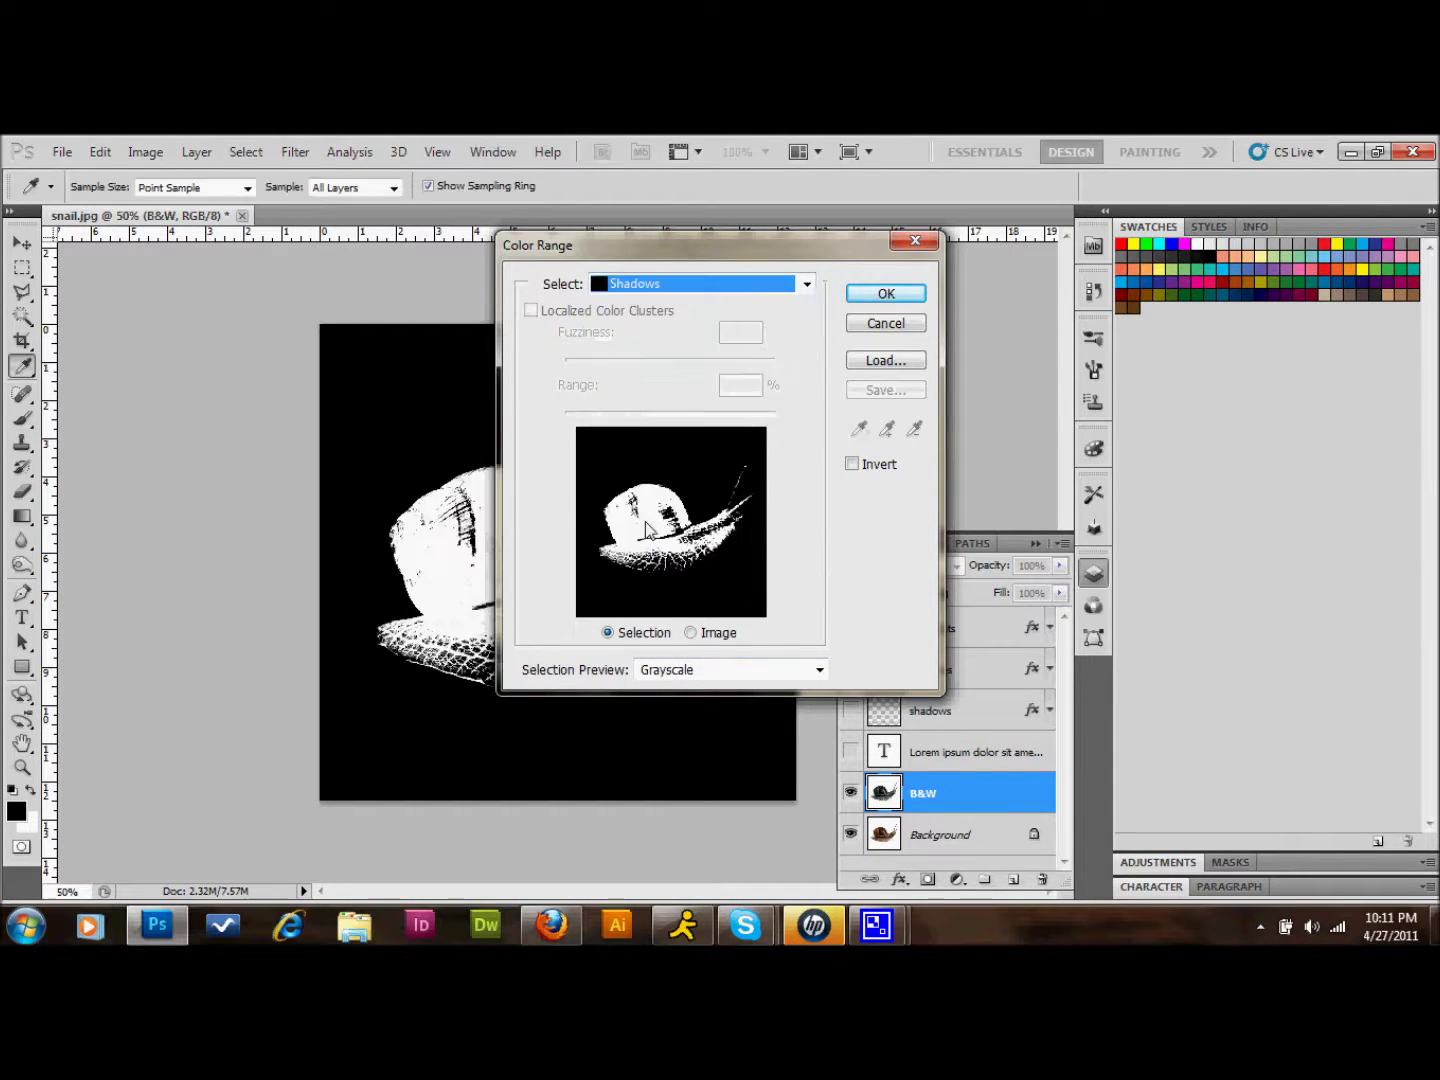
pyautogui.click(885, 294)
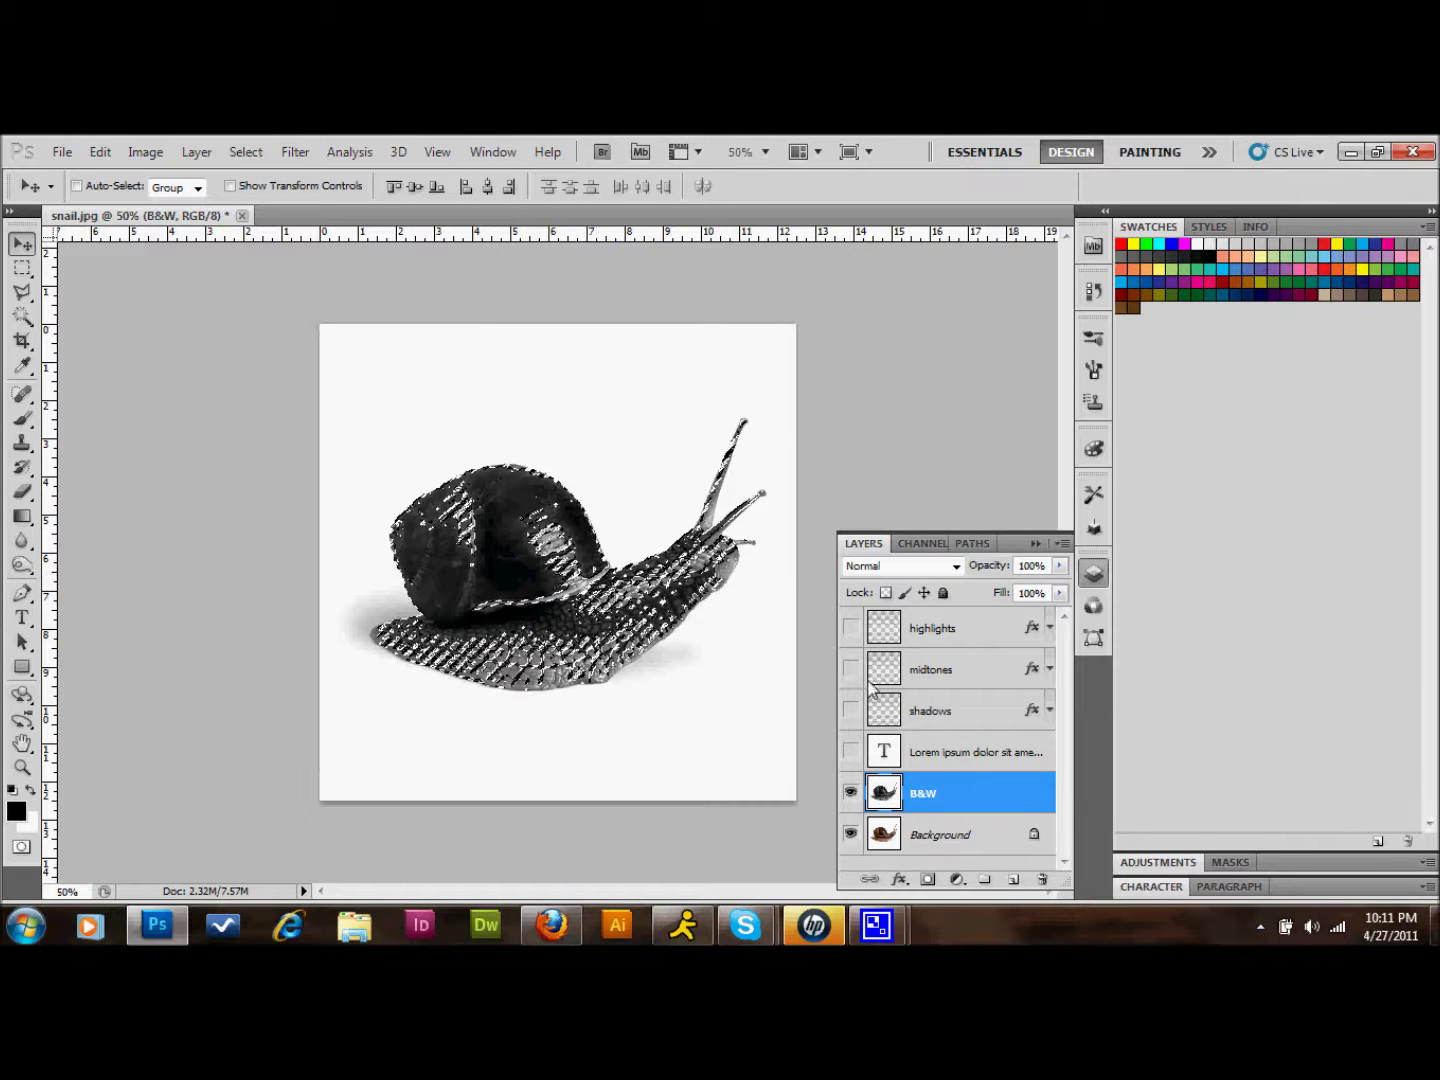
pyautogui.click(965, 712)
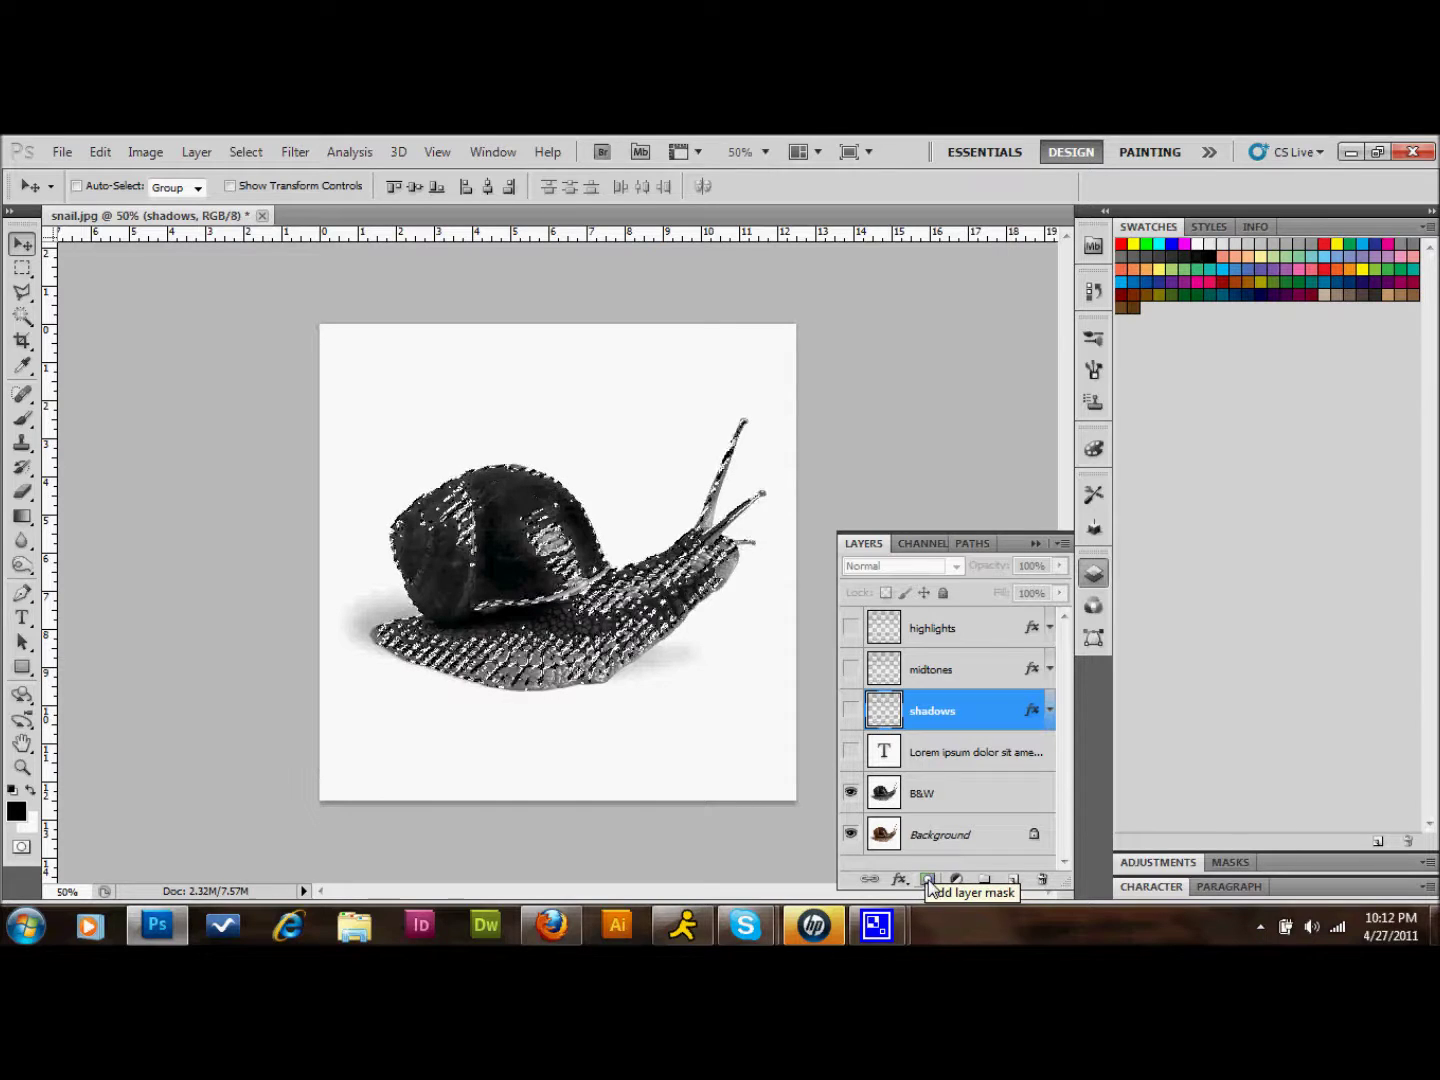
pyautogui.click(929, 880)
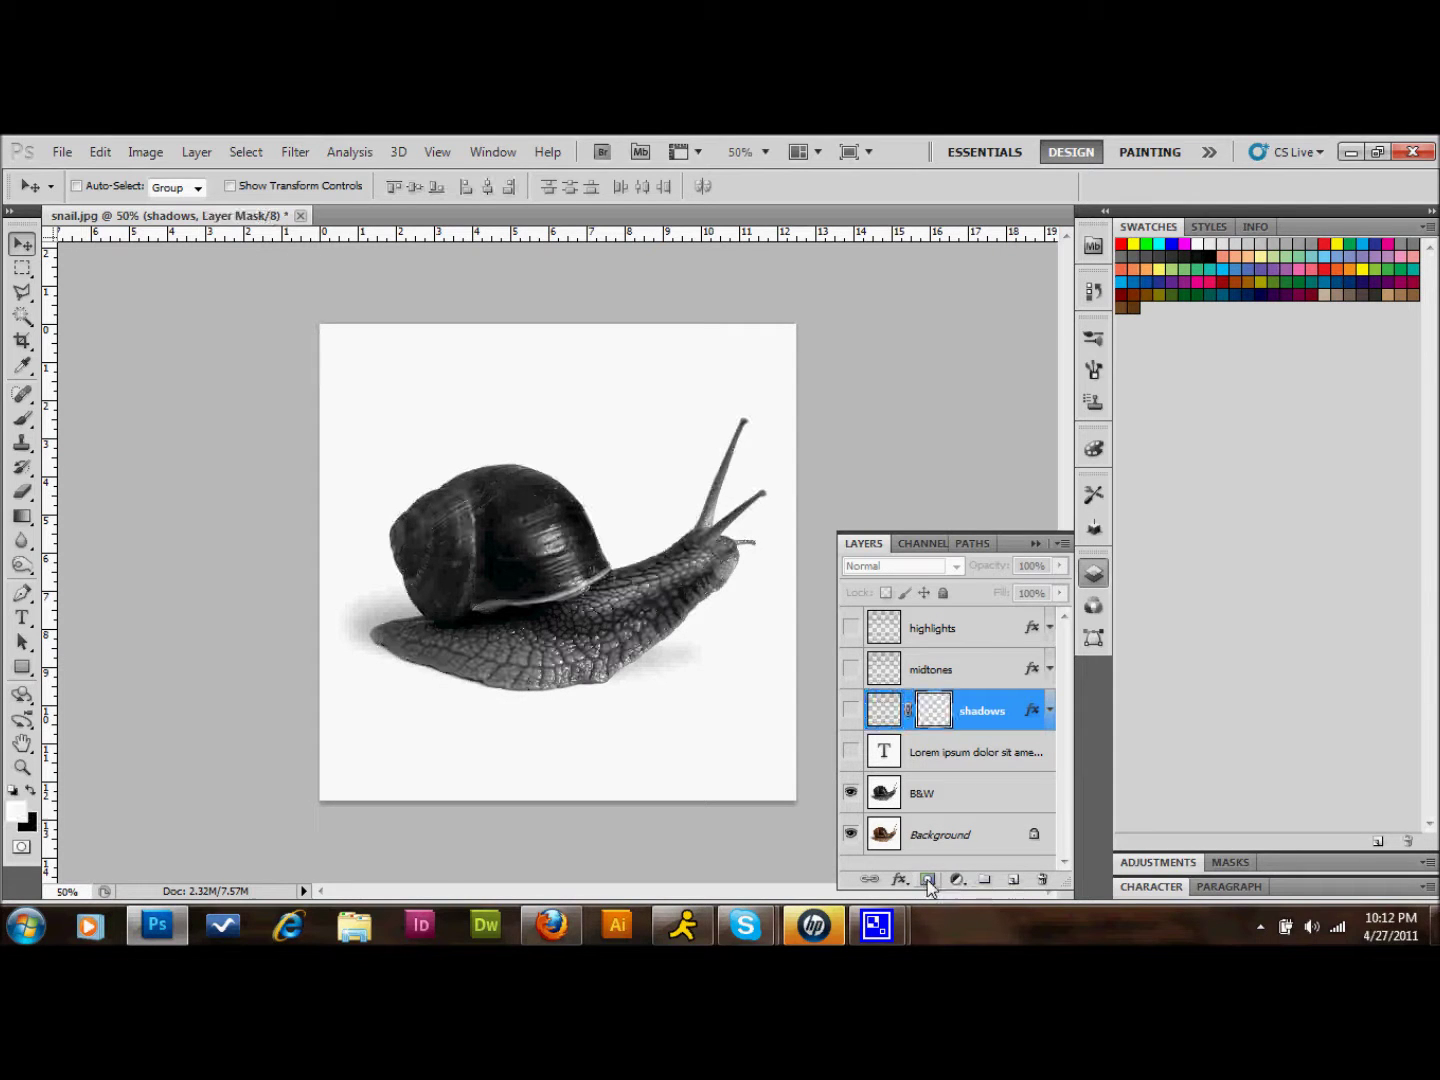
pyautogui.click(966, 669)
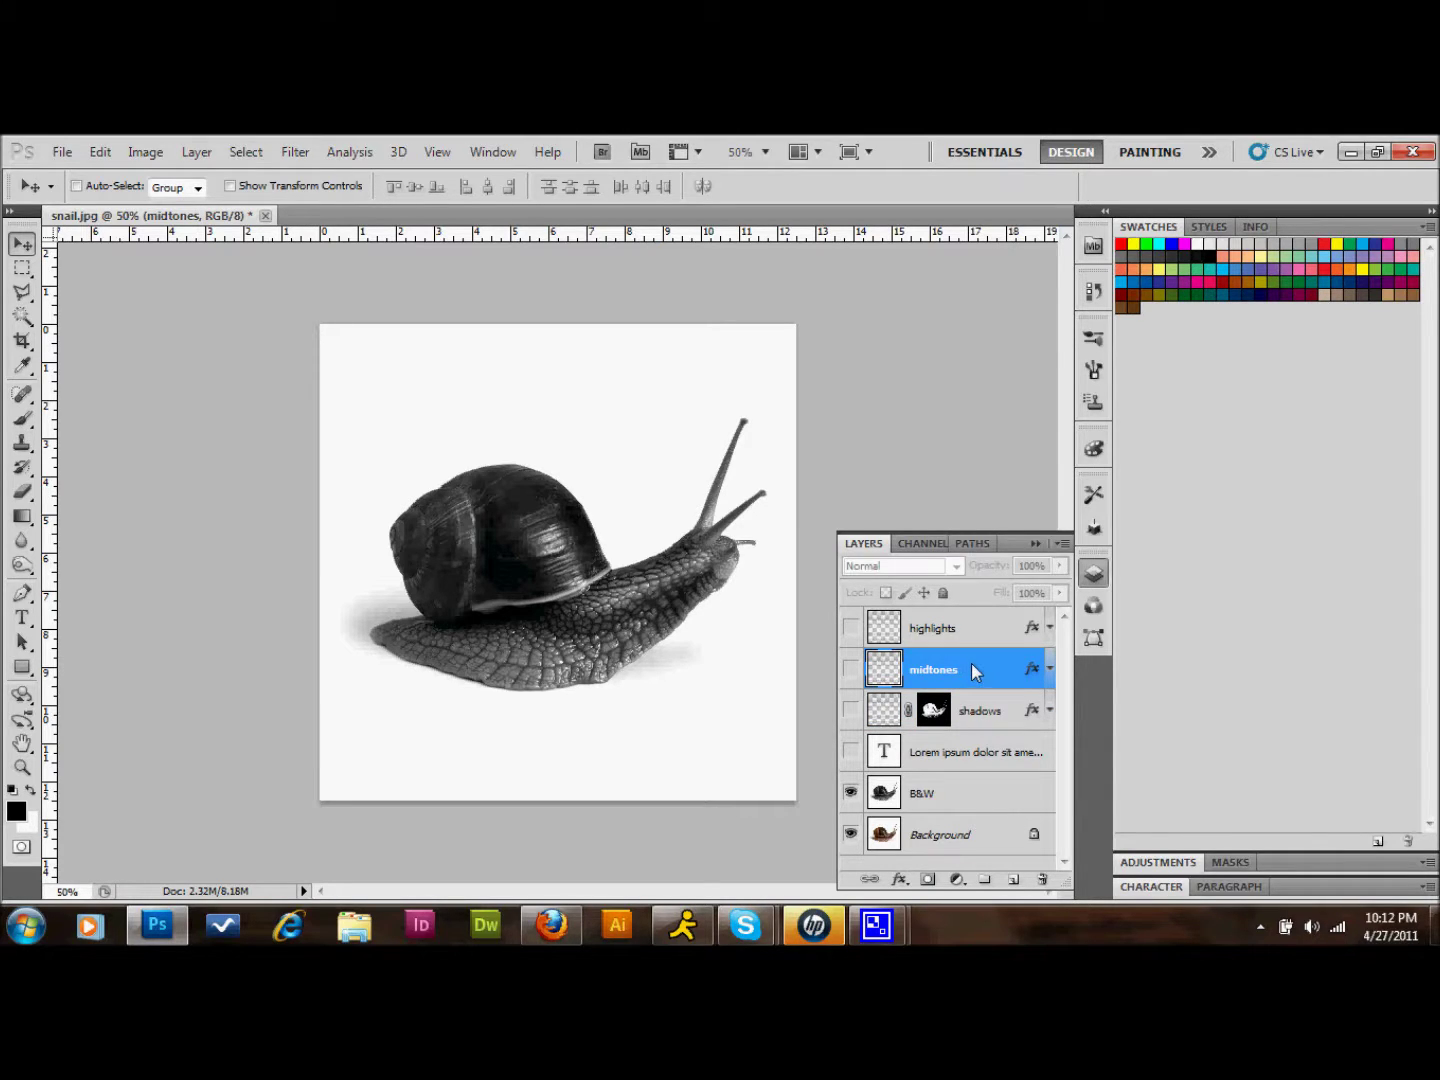
# Step: Make a Midtones Color Range selection and add it as the midtones layer's mask
pyautogui.click(245, 151)
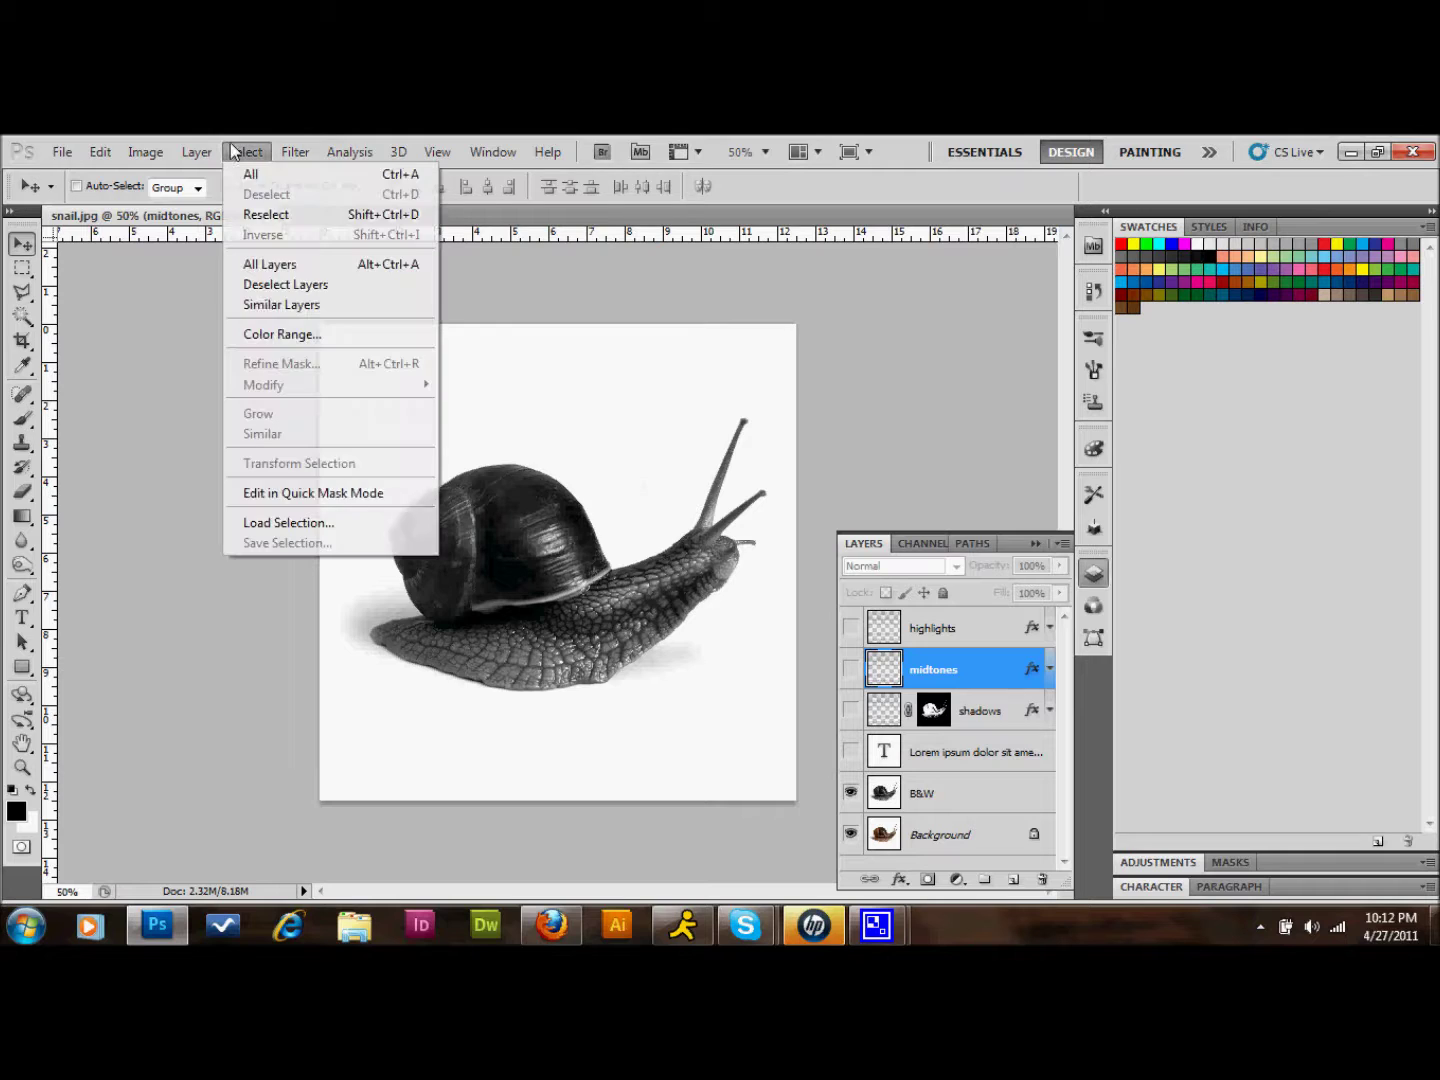
pyautogui.click(284, 338)
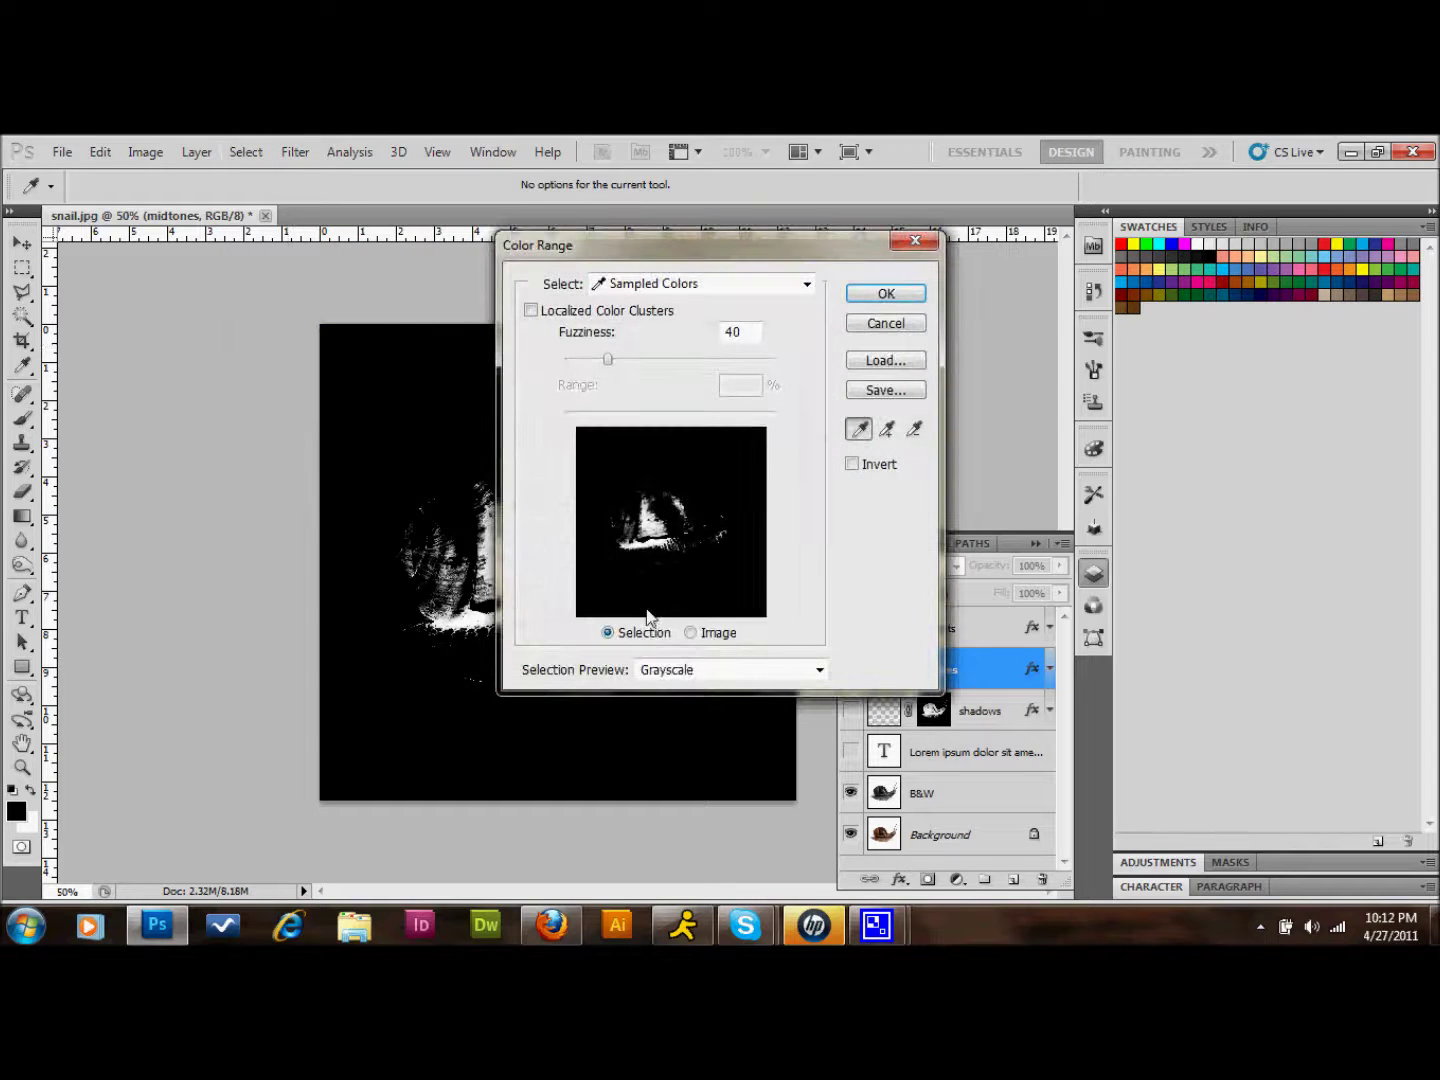
pyautogui.click(689, 285)
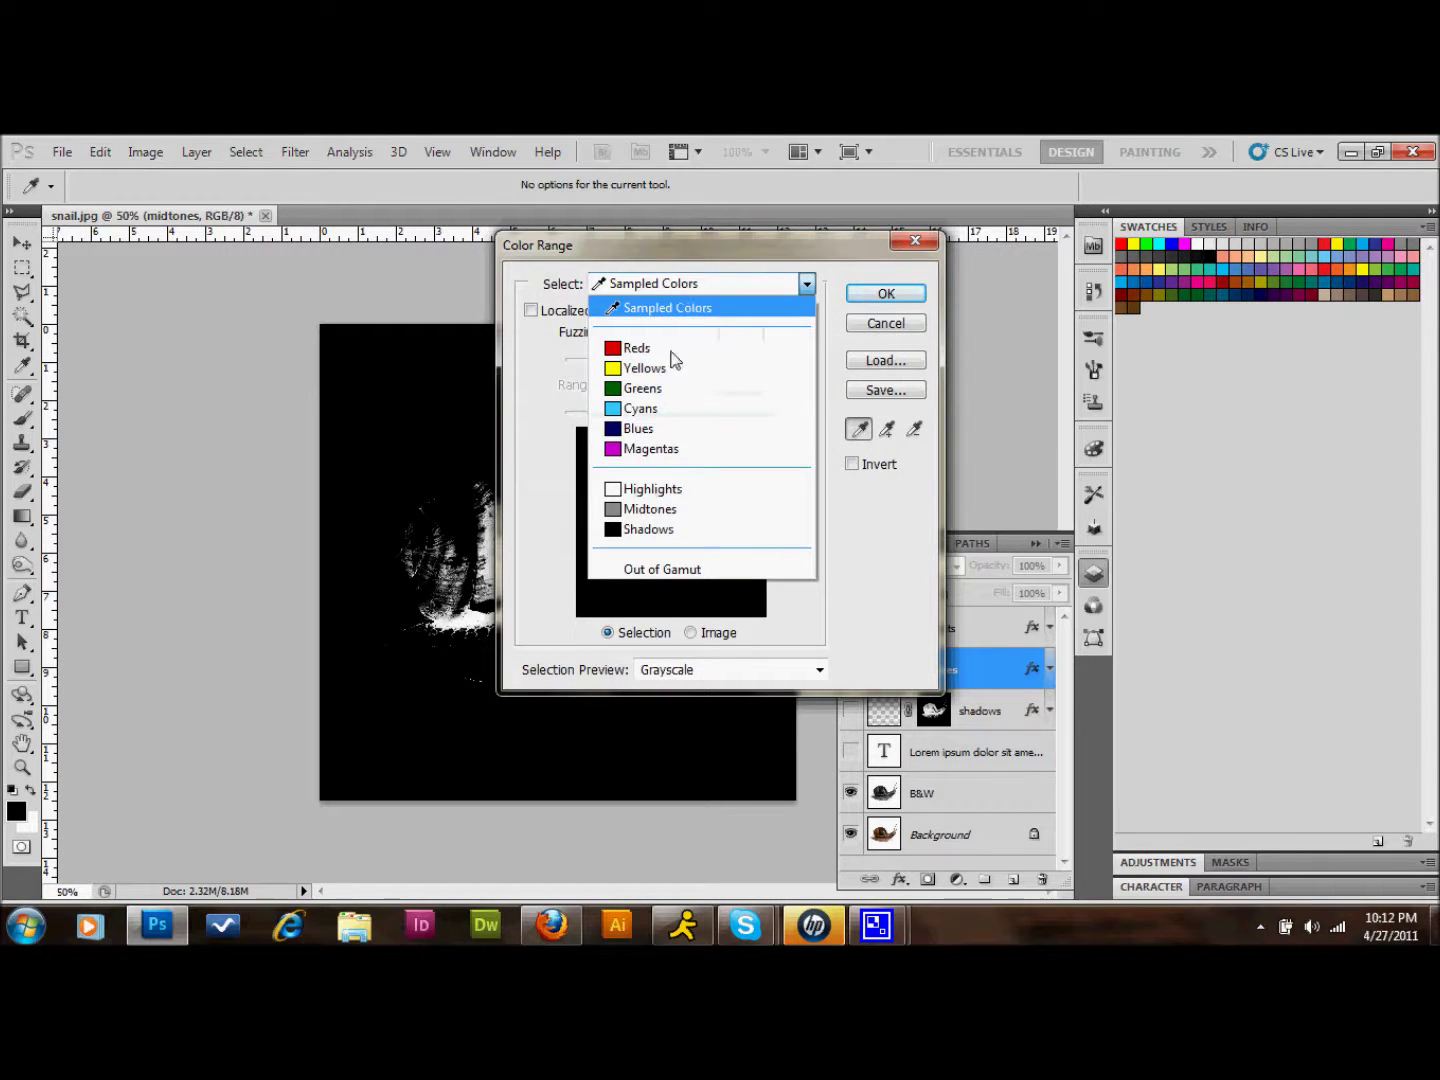
pyautogui.click(655, 510)
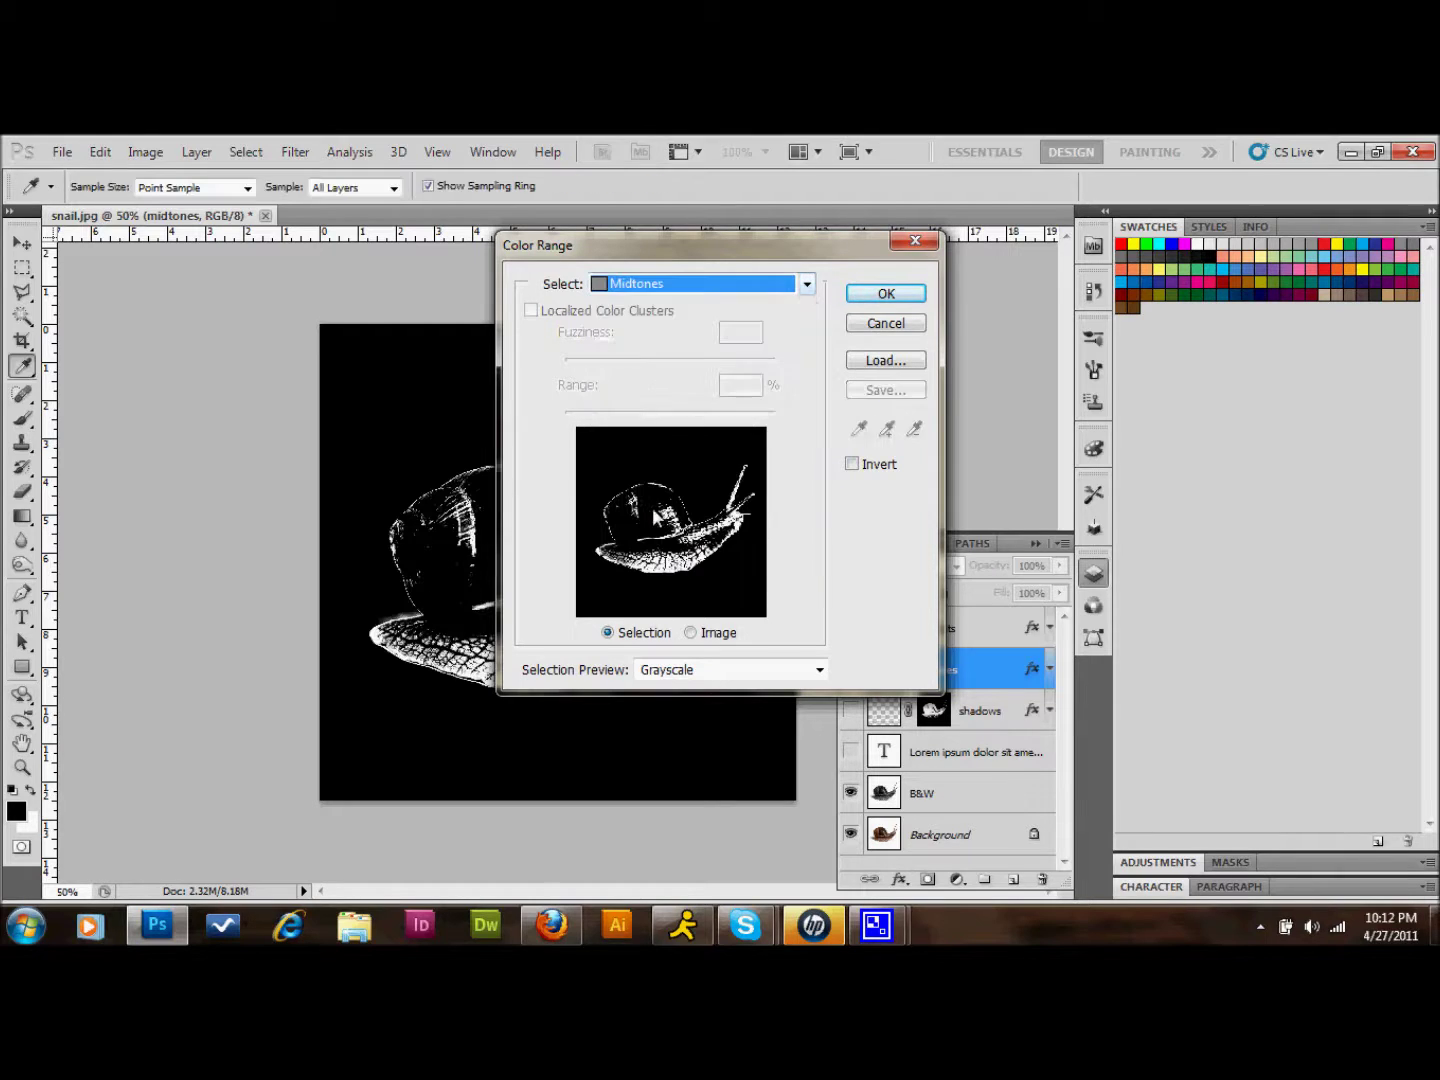
pyautogui.click(886, 294)
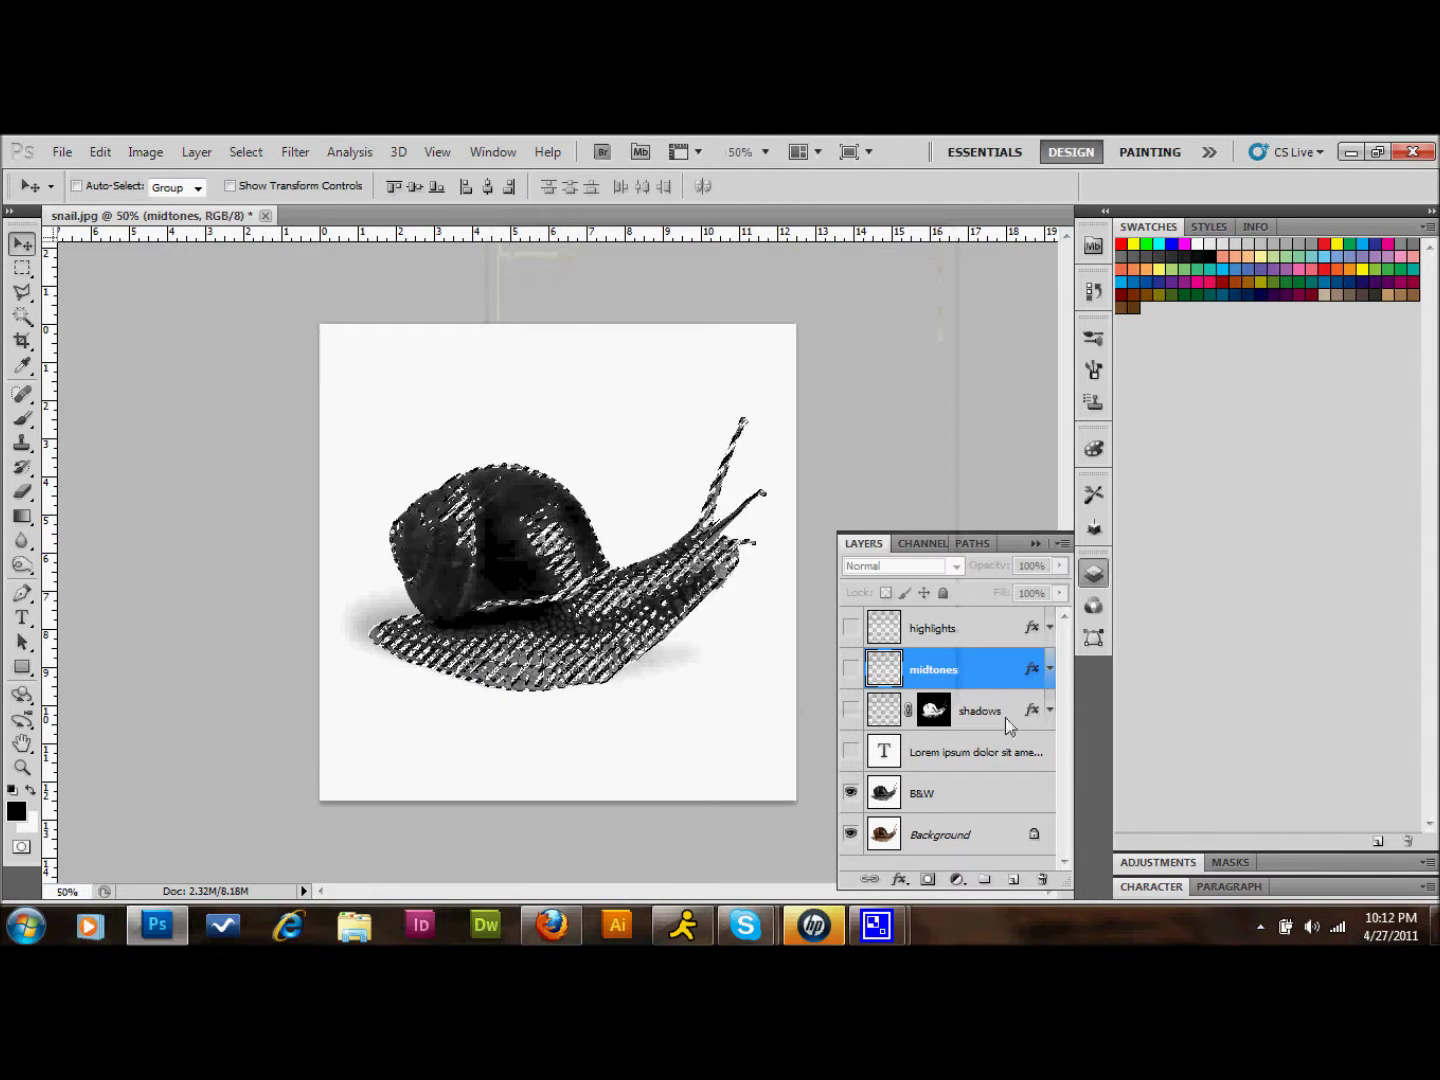
pyautogui.click(928, 879)
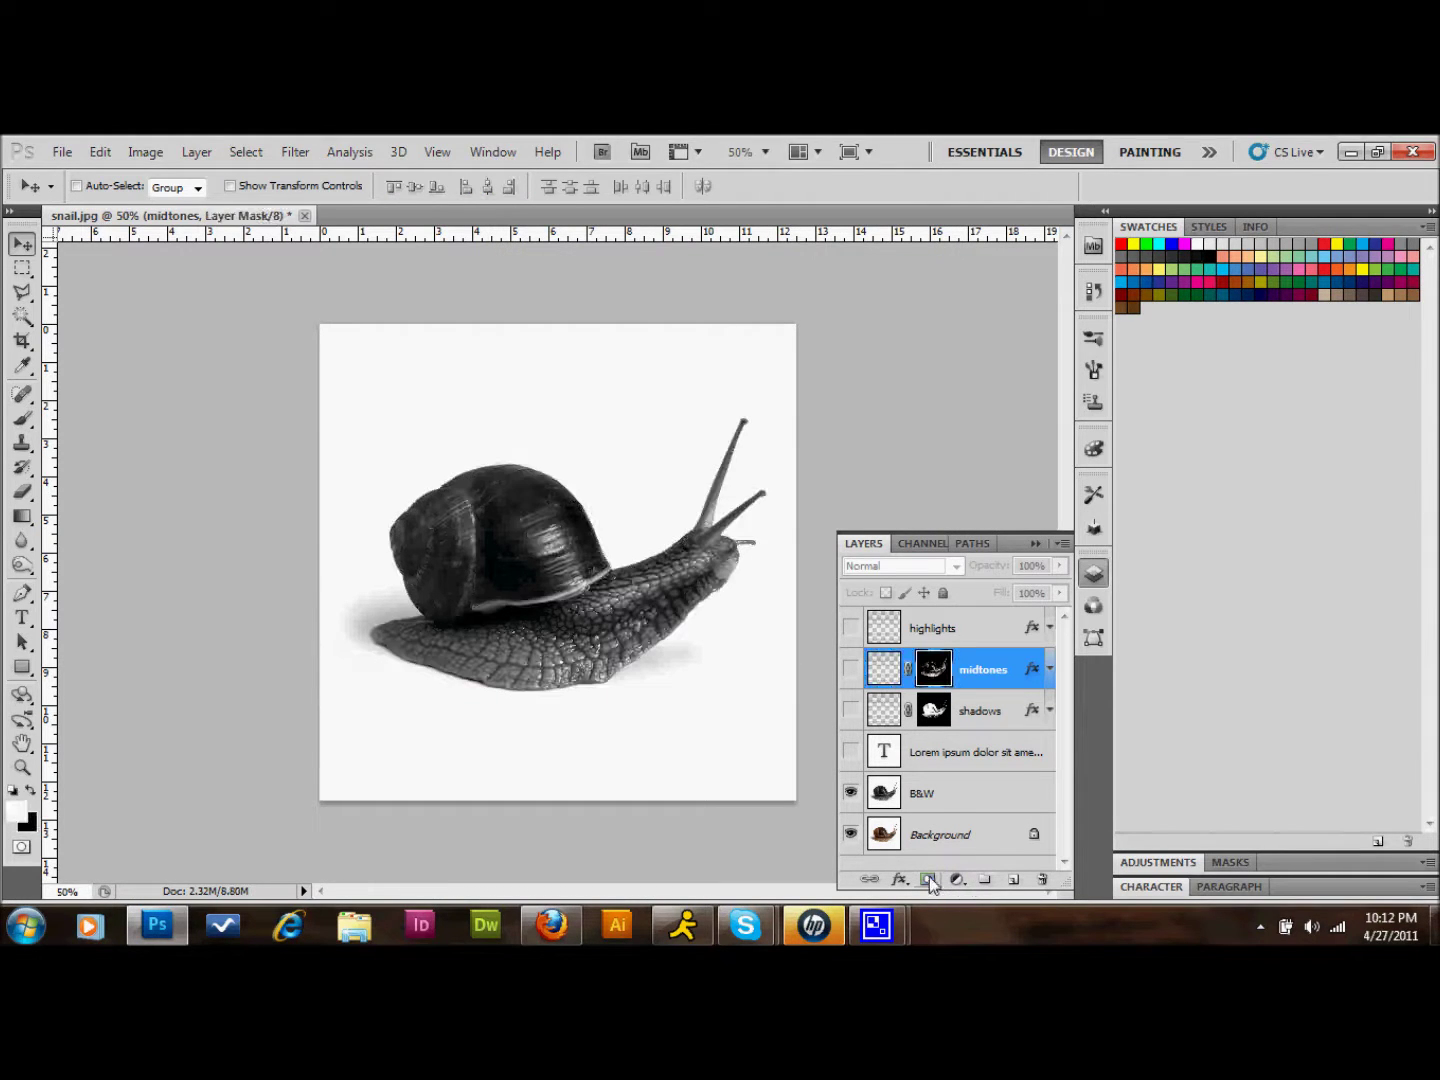
# Step: Mask the highlights layer with a Highlights Color Range selection
pyautogui.click(977, 624)
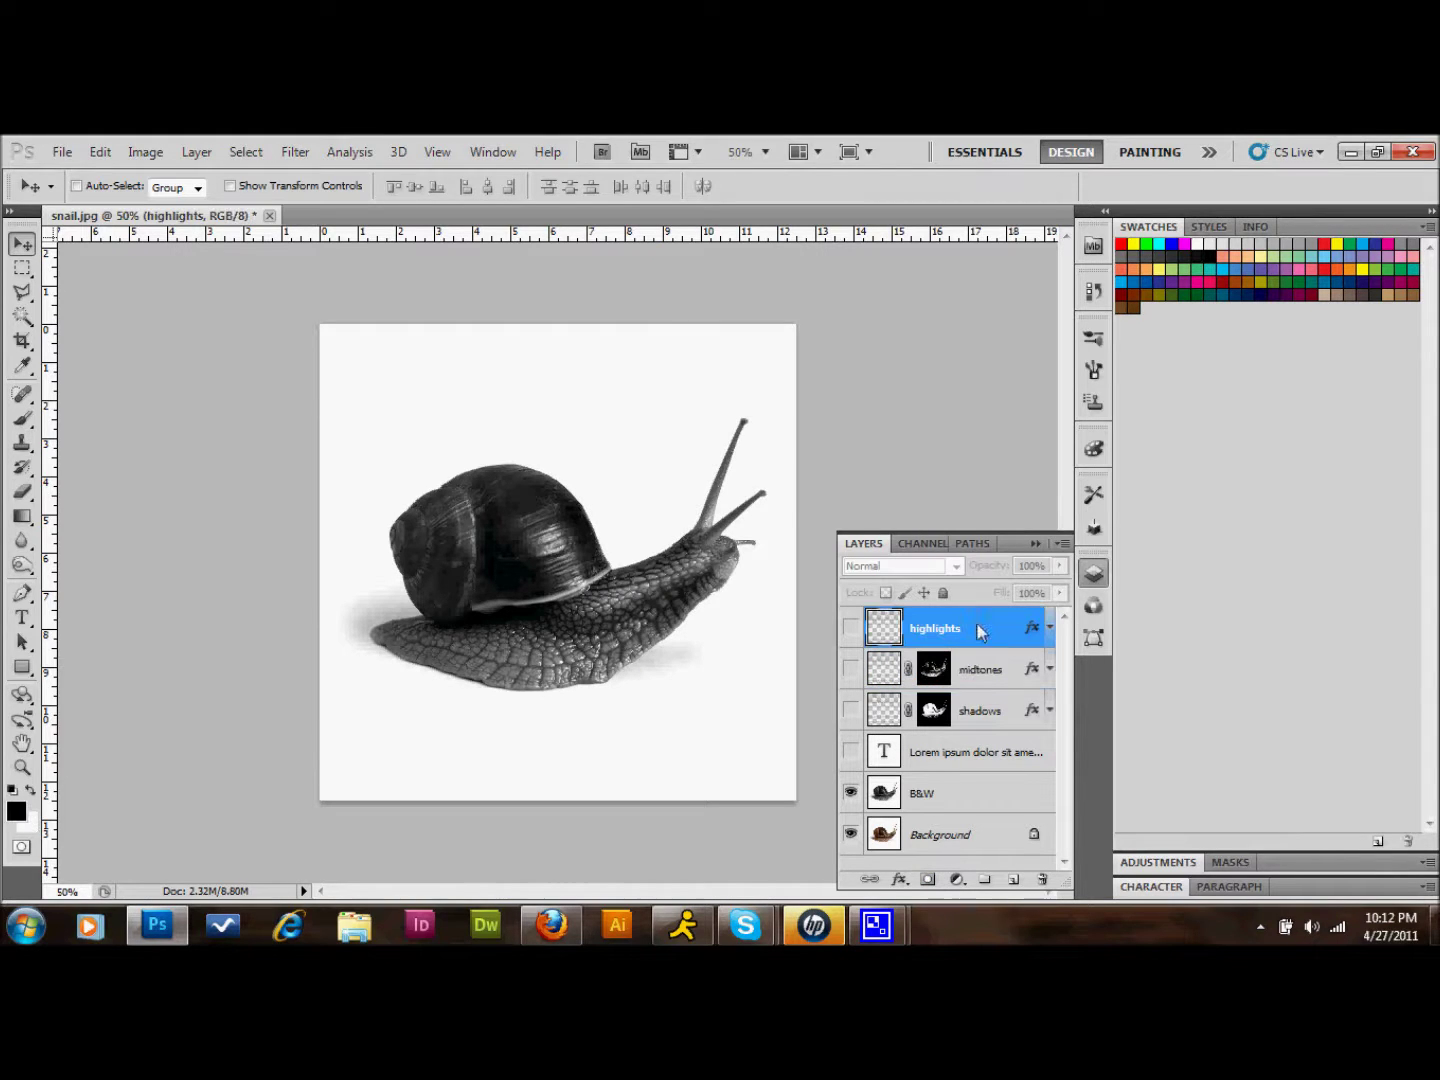
pyautogui.click(248, 154)
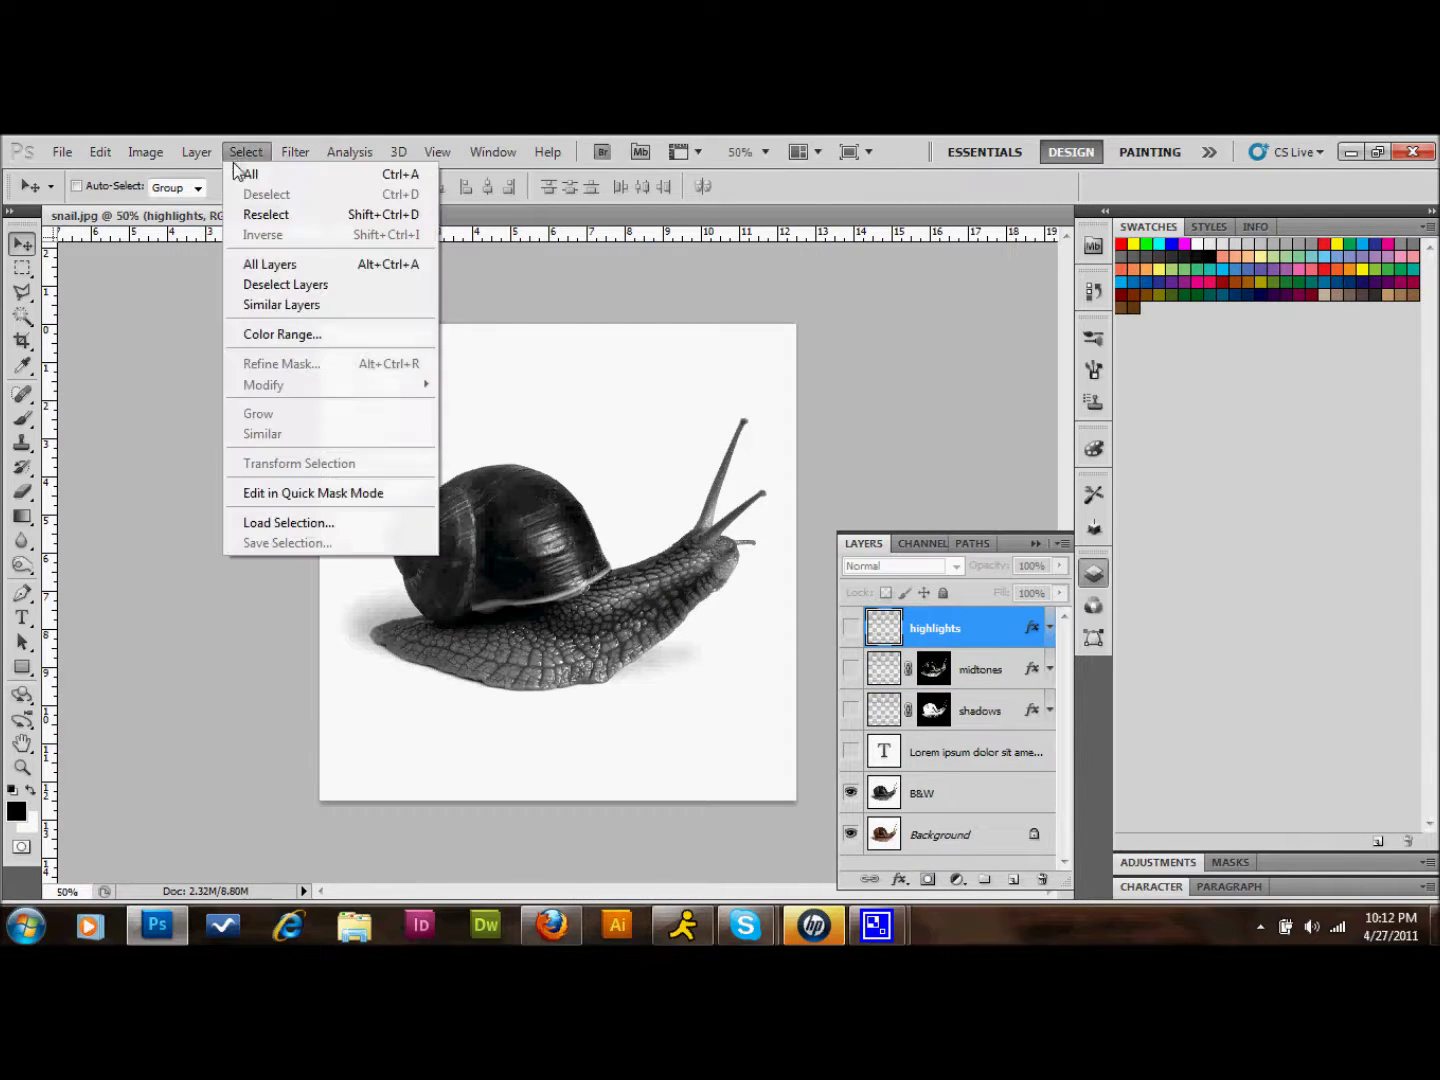
pyautogui.click(240, 330)
pyautogui.click(660, 285)
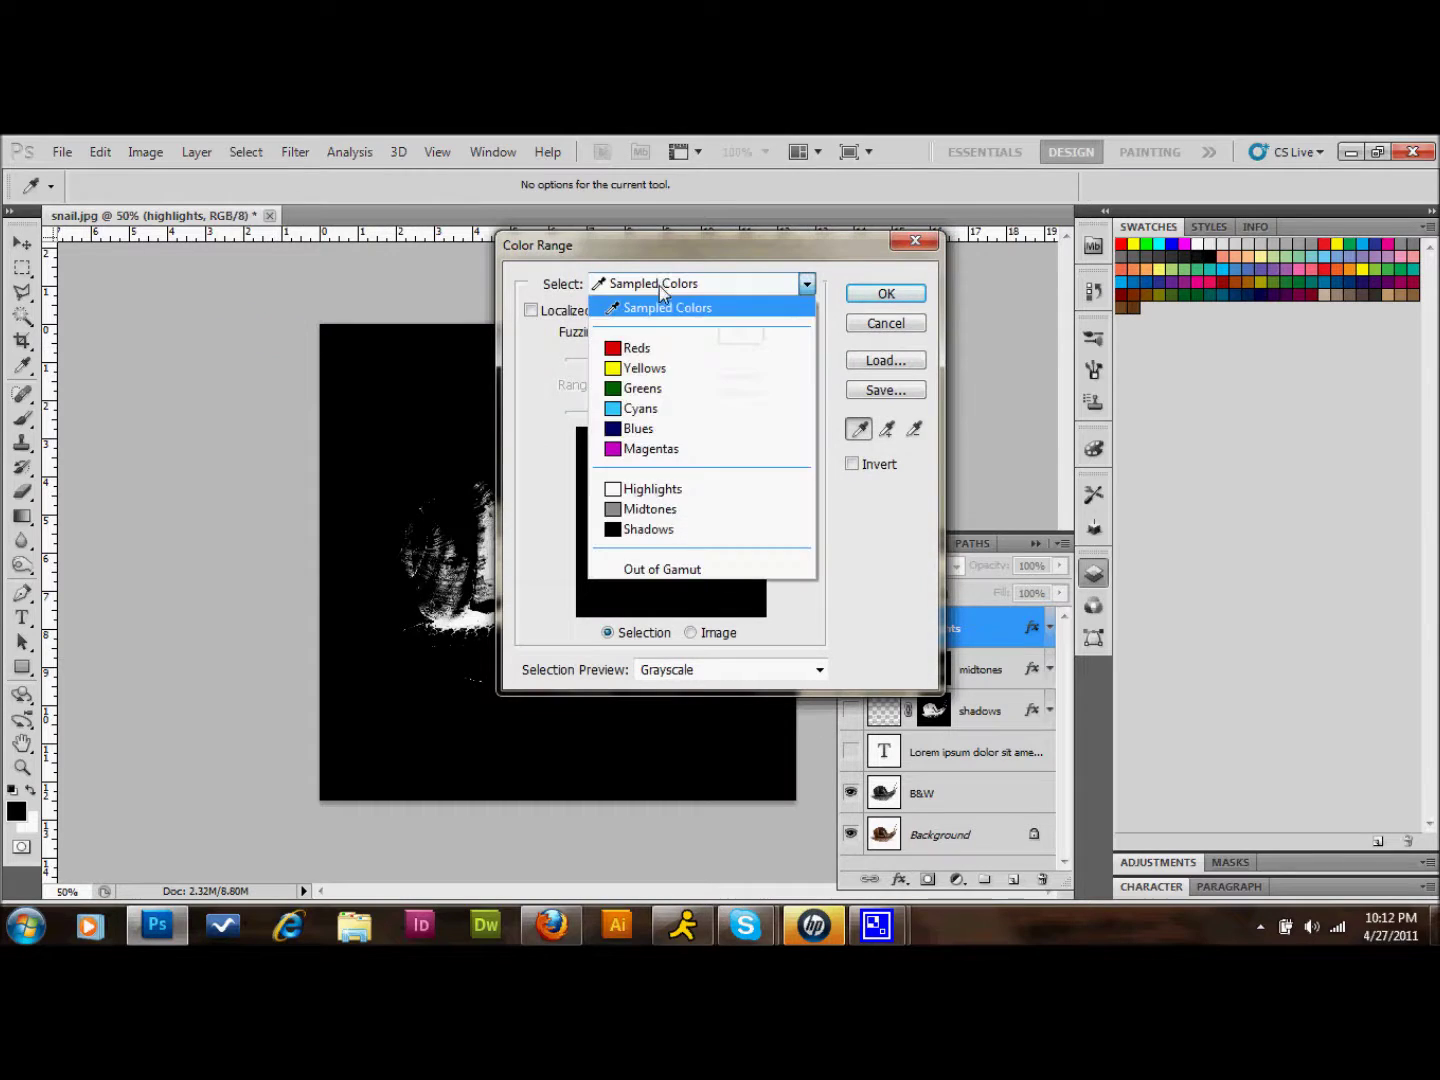
pyautogui.click(650, 490)
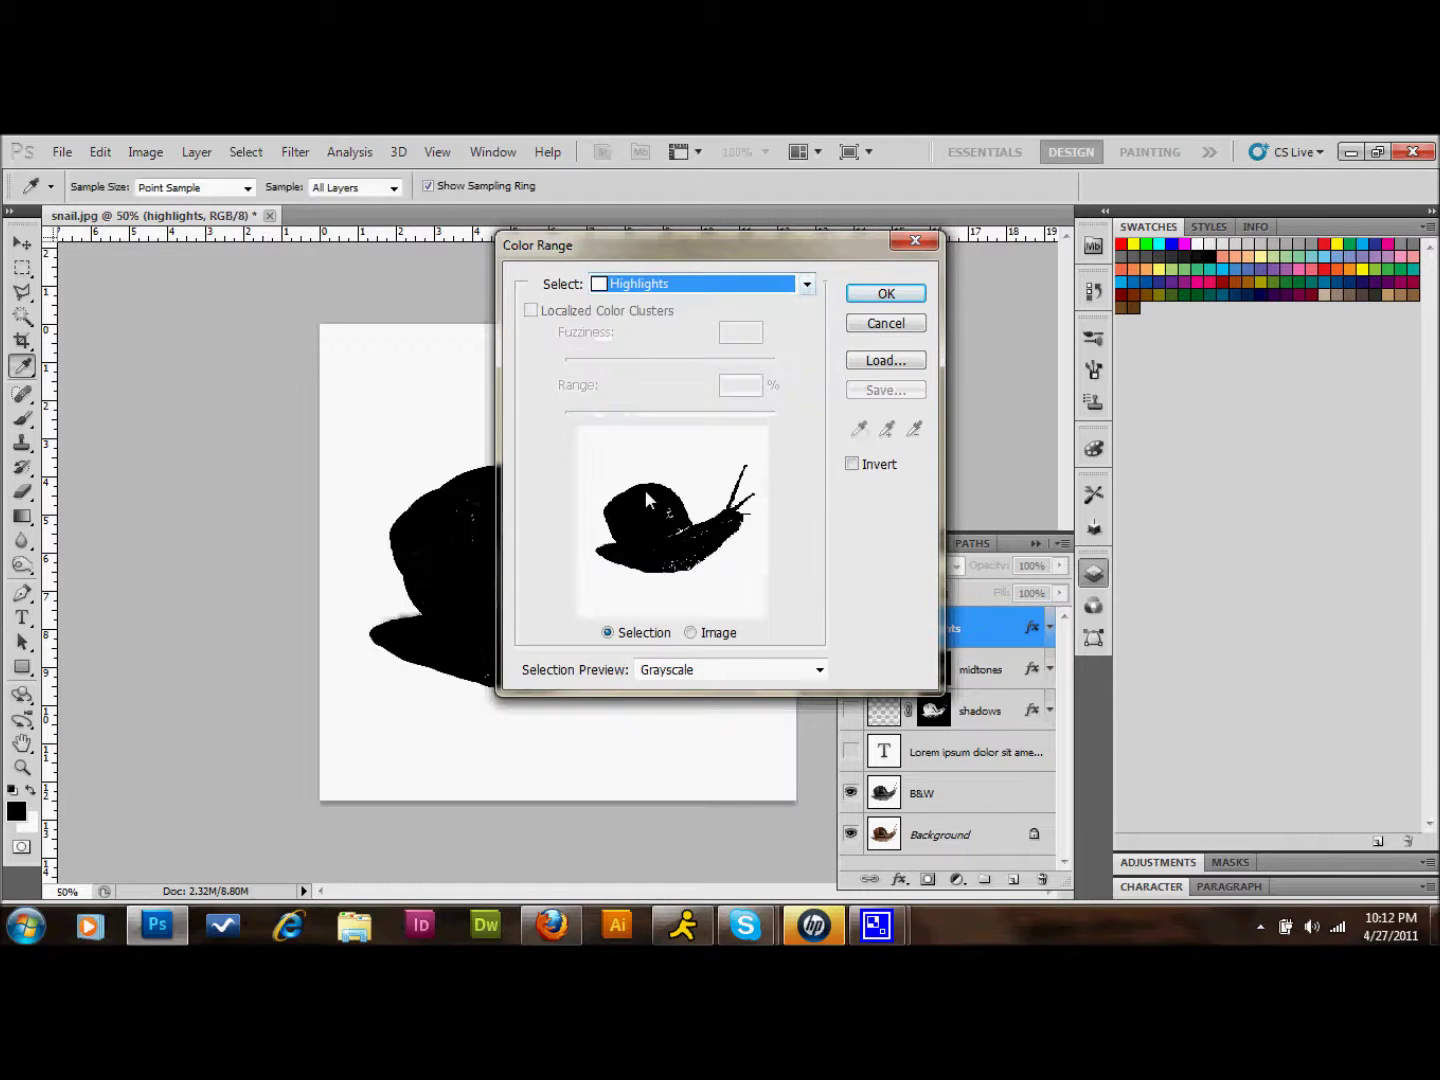
pyautogui.click(893, 292)
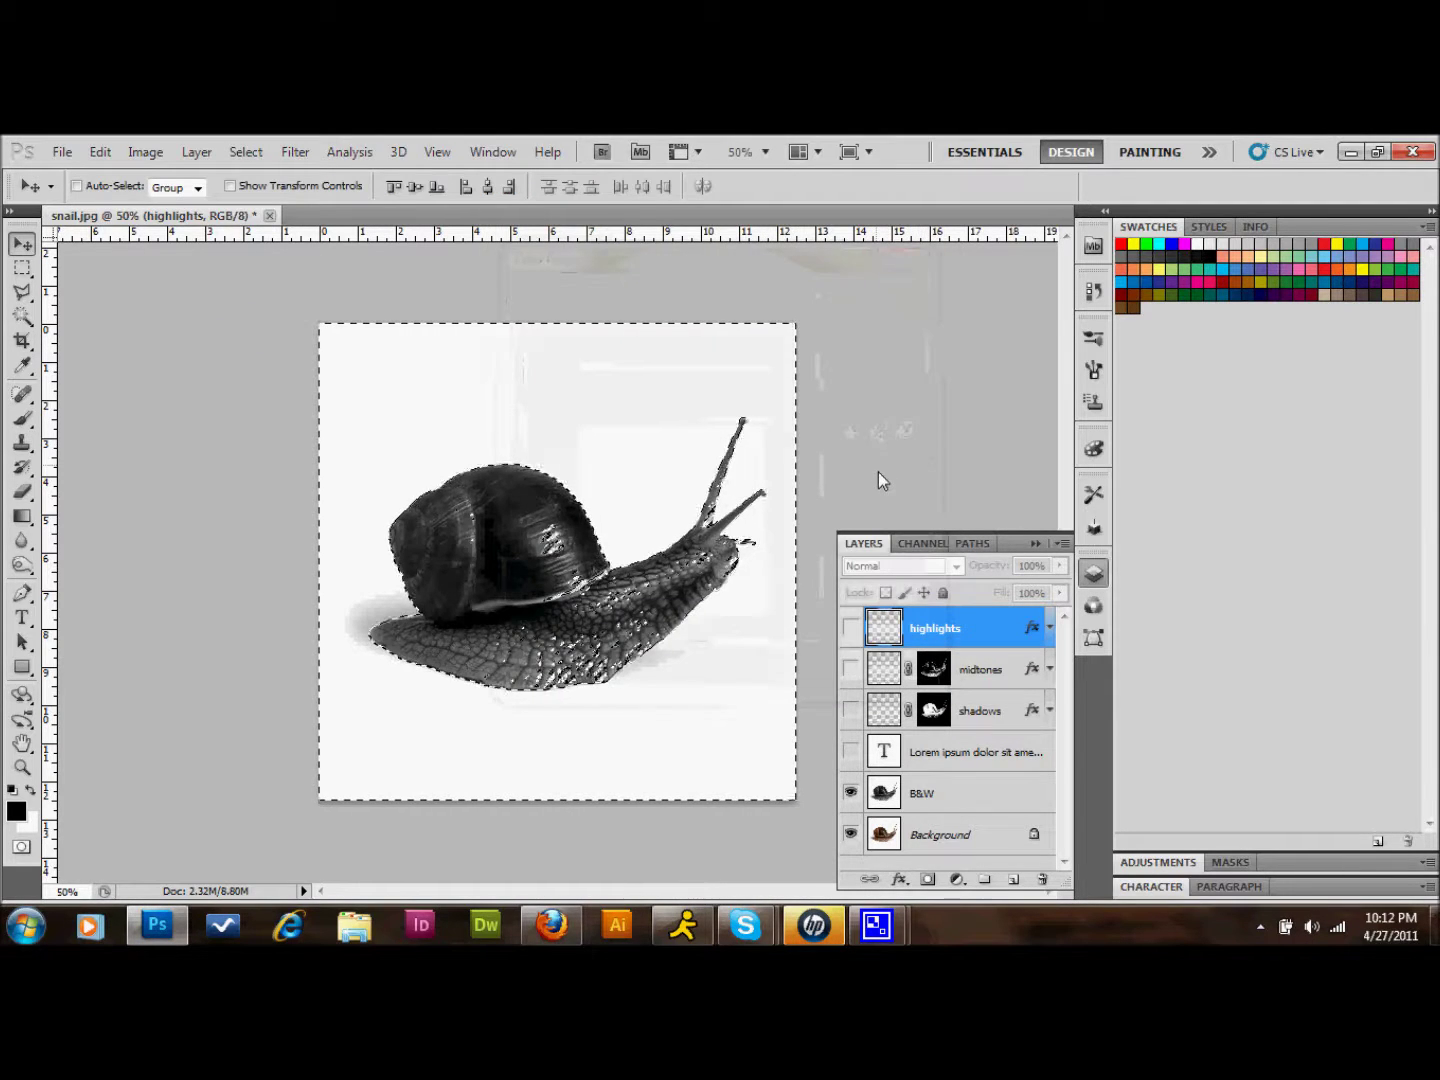
pyautogui.click(928, 879)
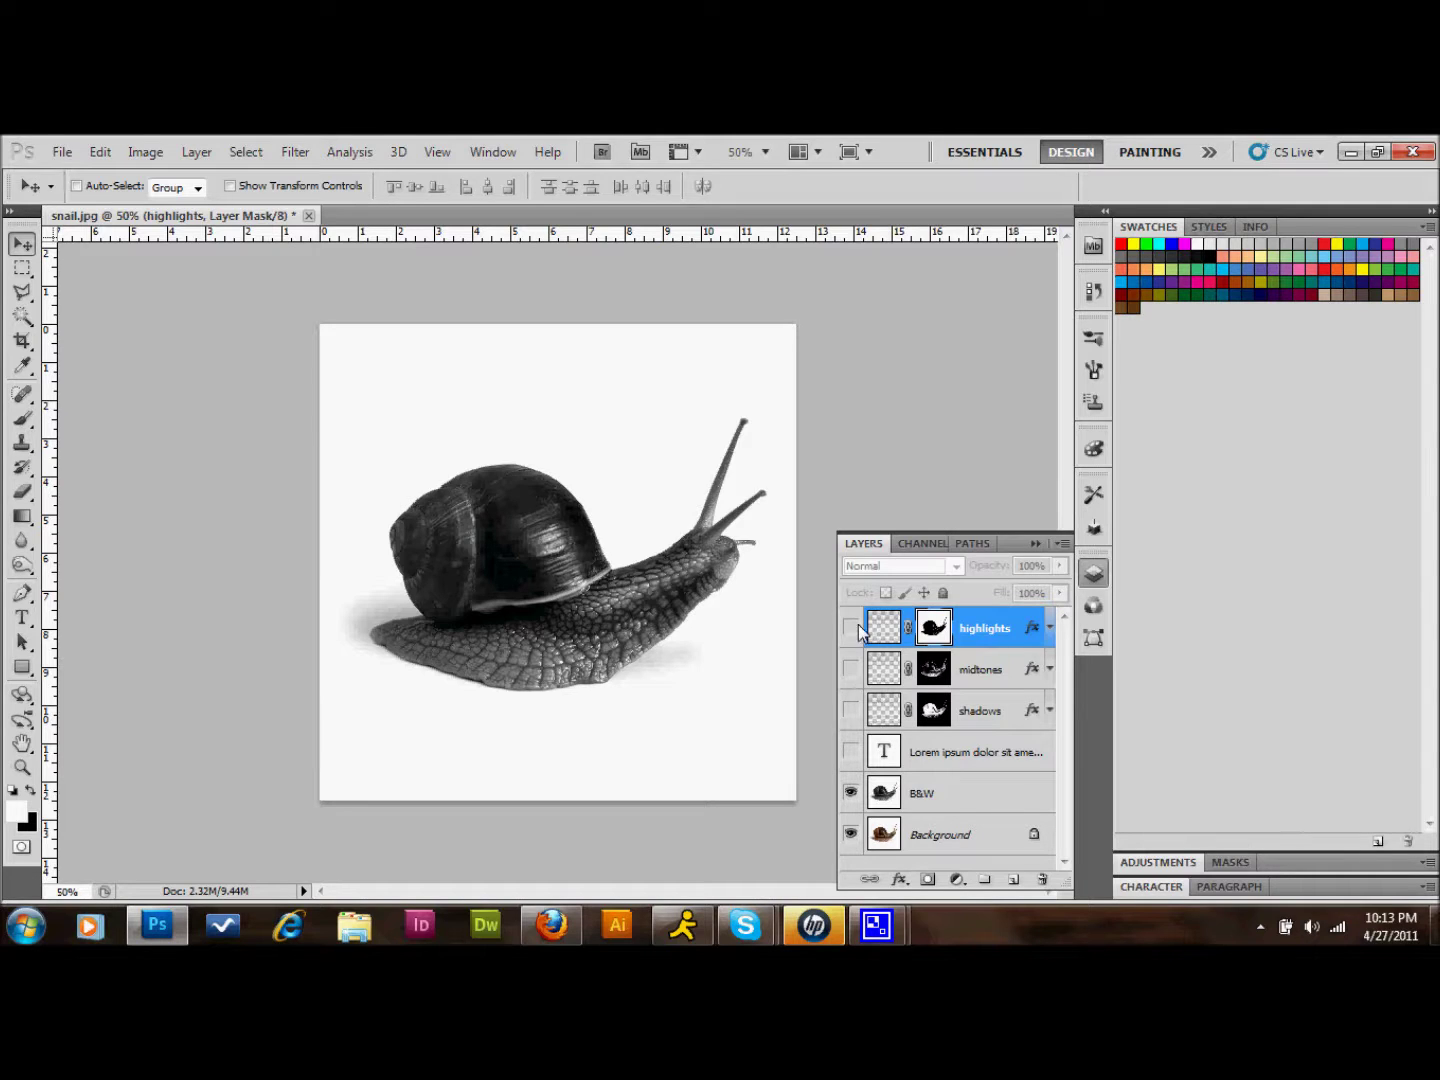
pyautogui.click(969, 800)
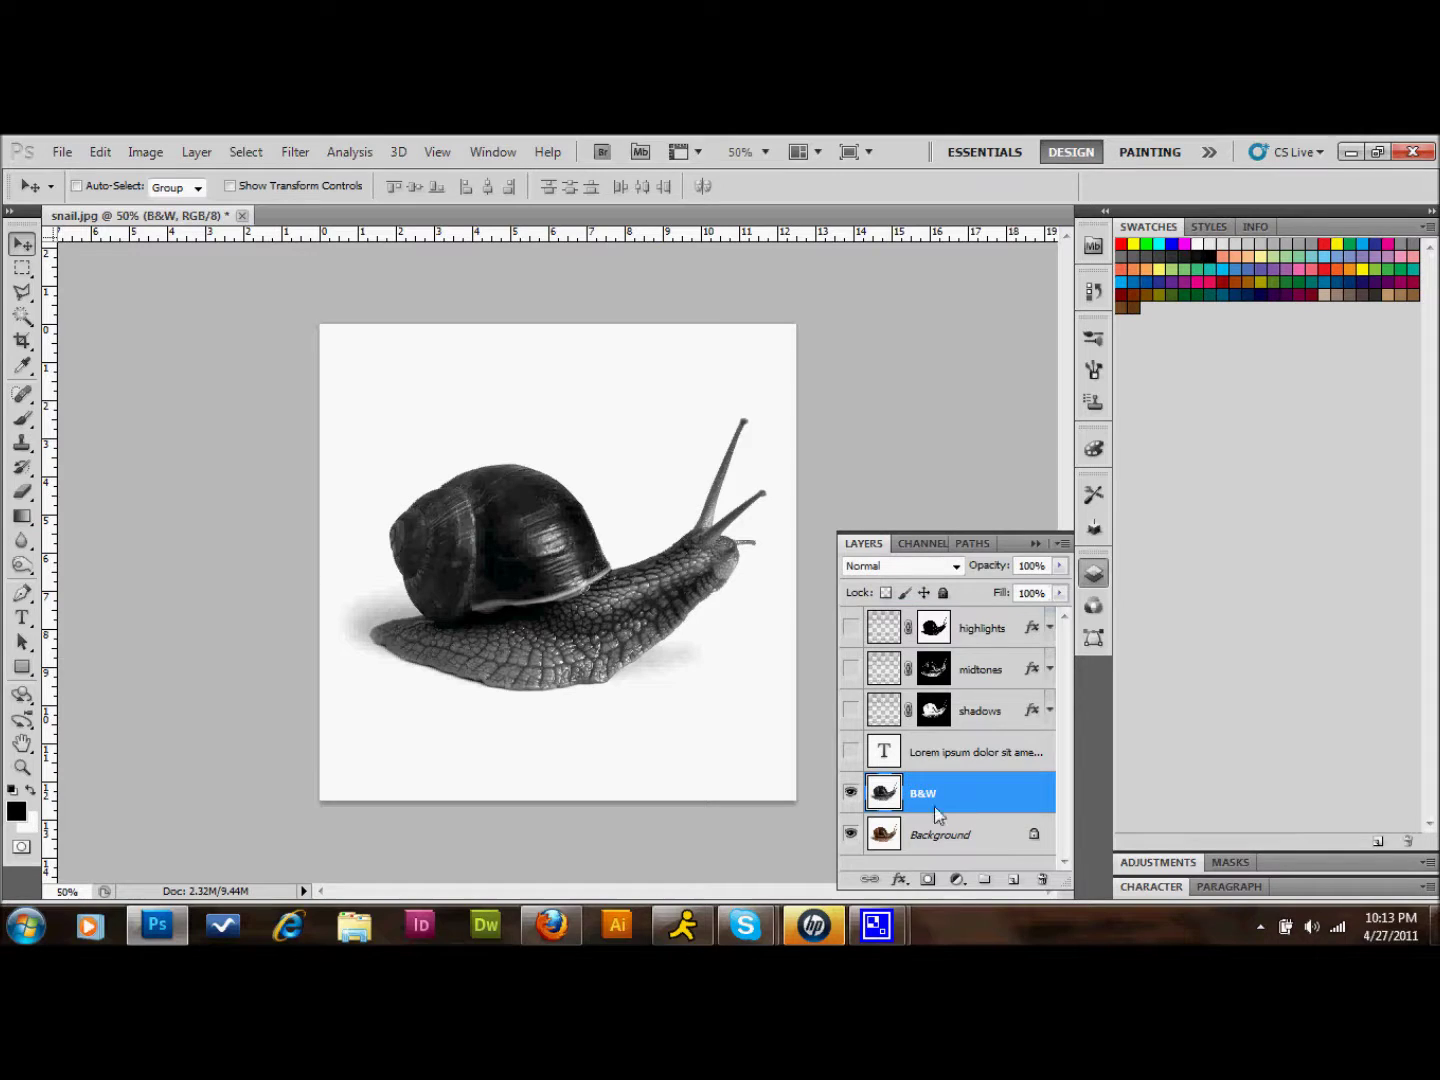
# Step: Add a new layer above B&W and set the foreground colour to 6e6048
pyautogui.click(1012, 880)
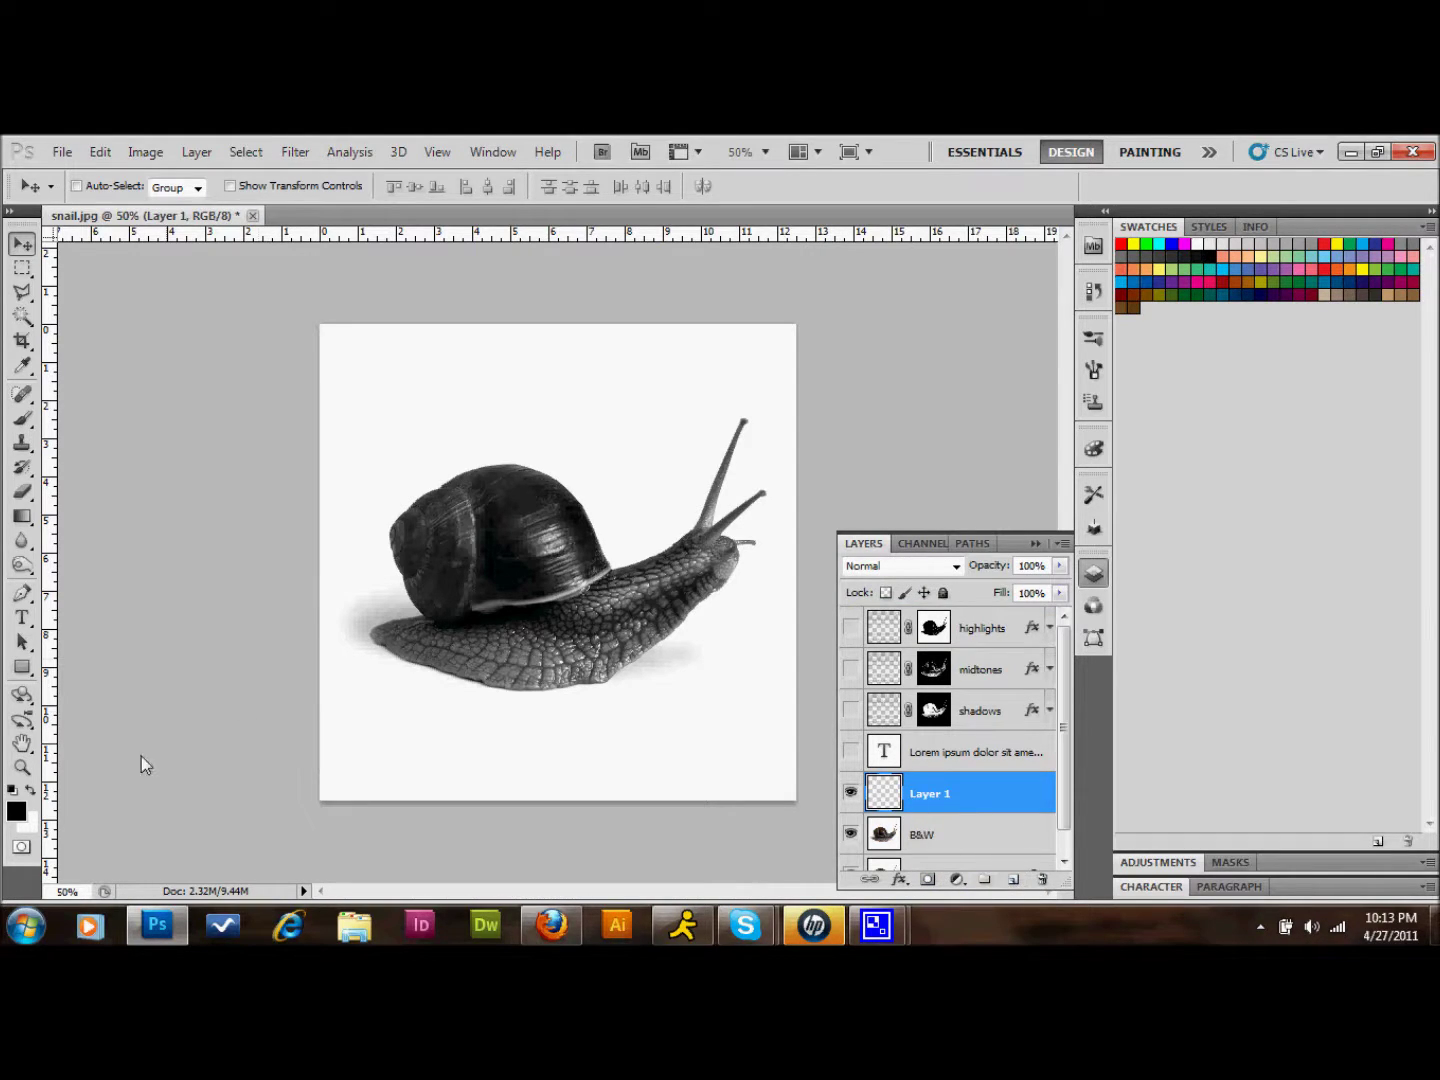
pyautogui.click(15, 811)
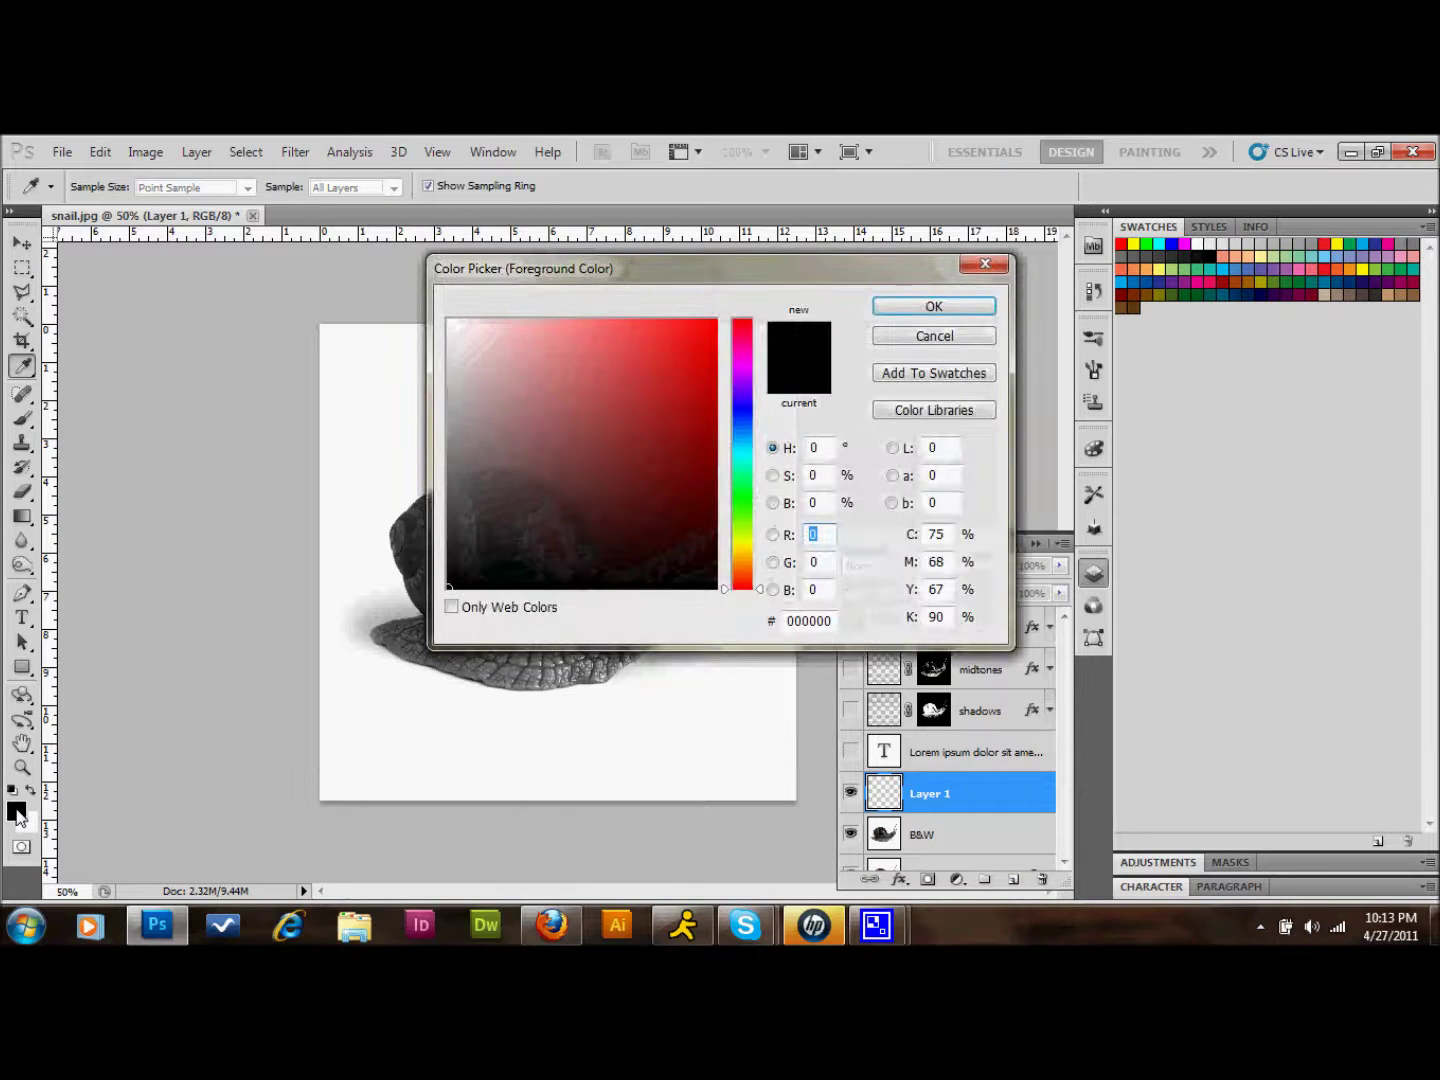
pyautogui.click(831, 622)
pyautogui.write('6')
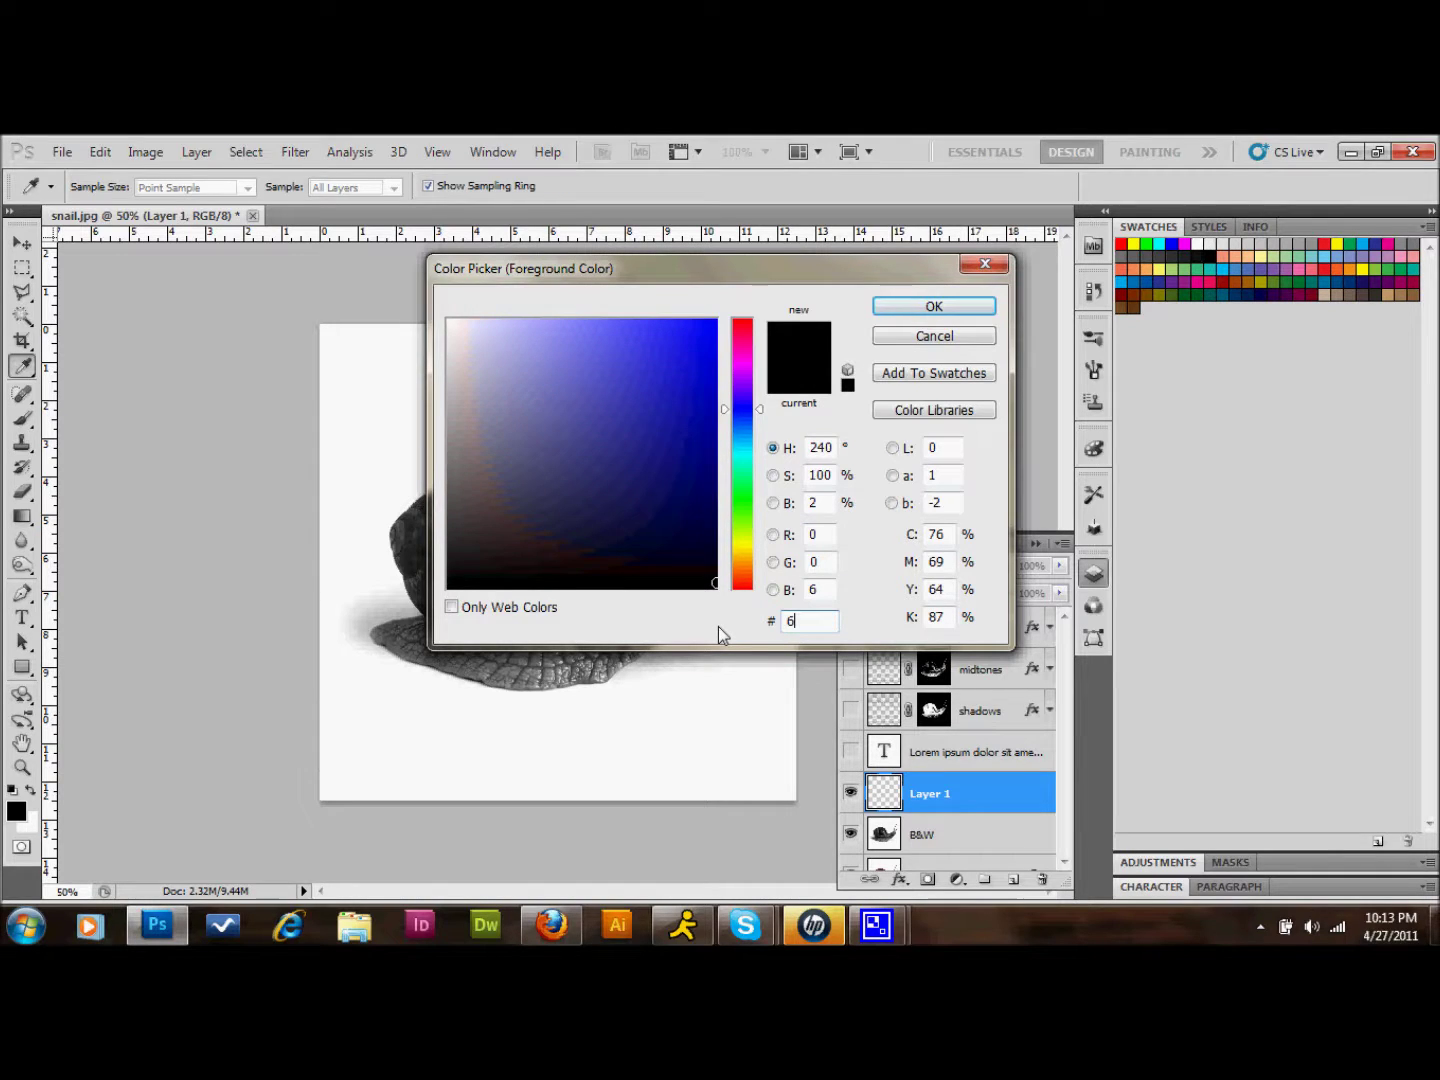
pyautogui.write('e')
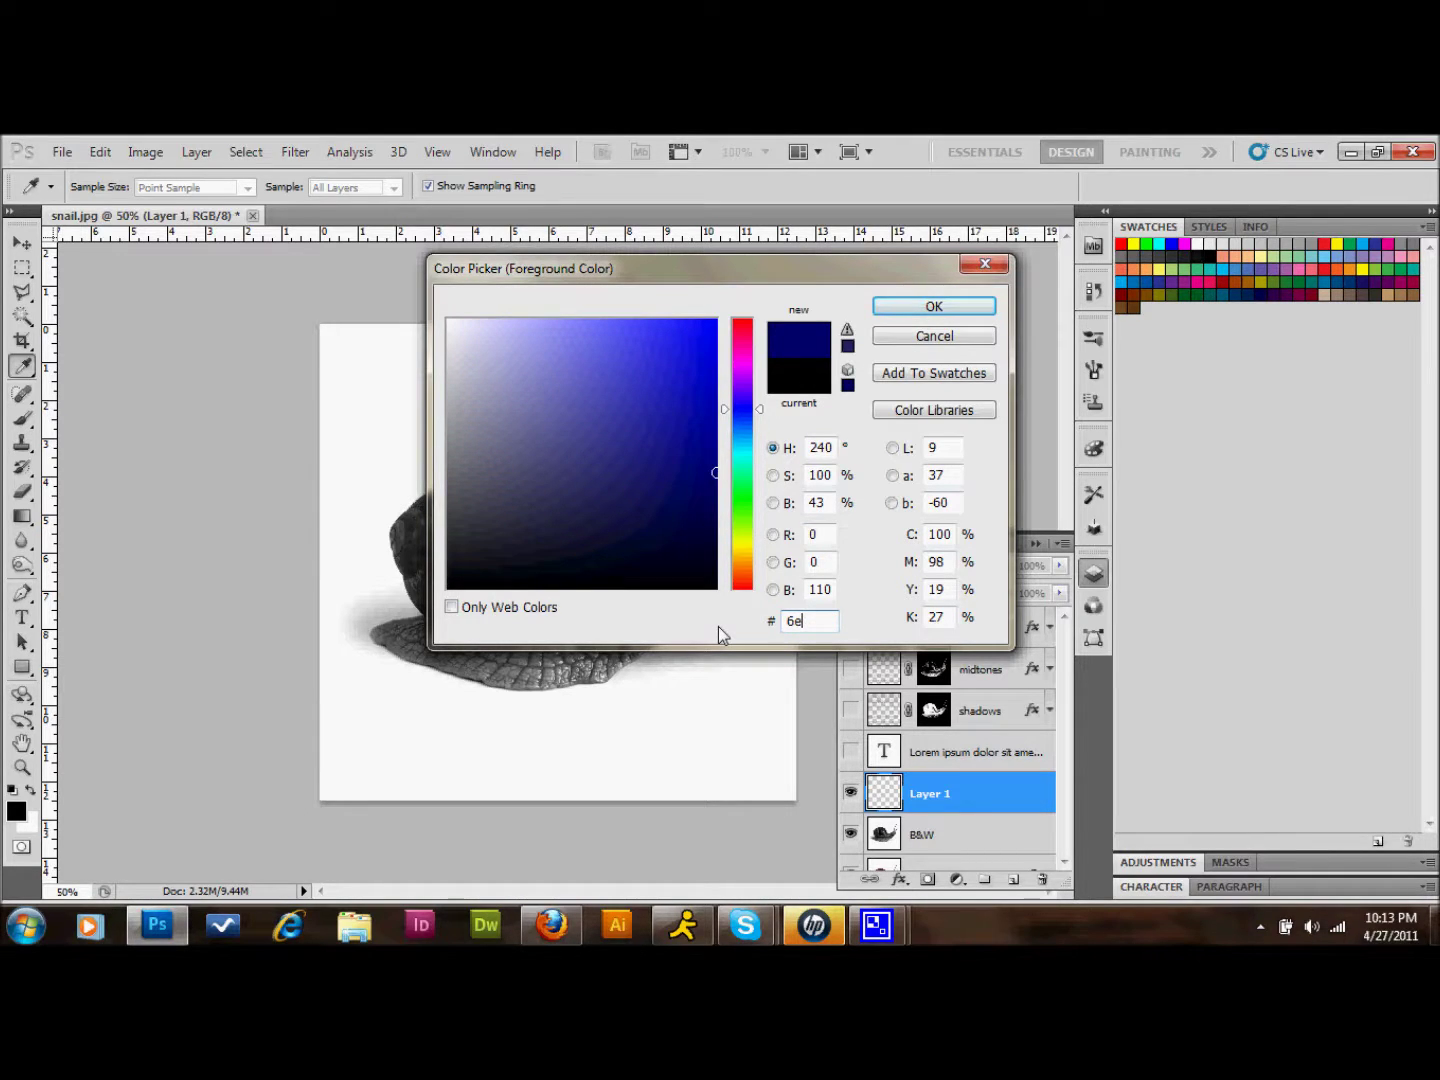
pyautogui.write('6048')
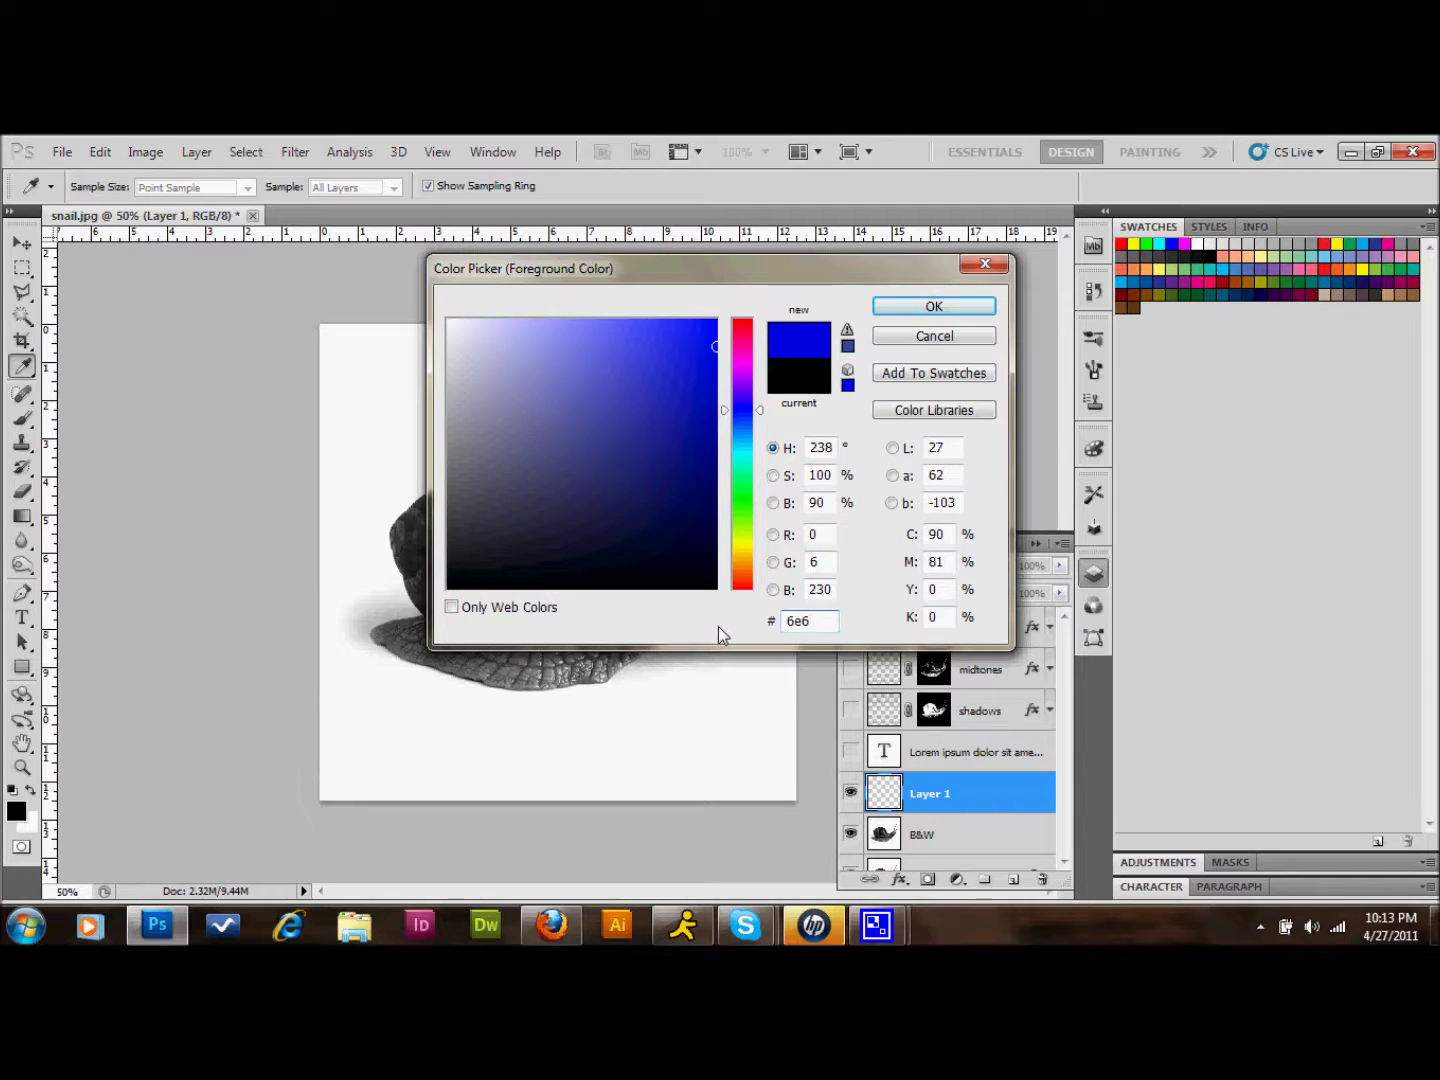
pyautogui.click(913, 303)
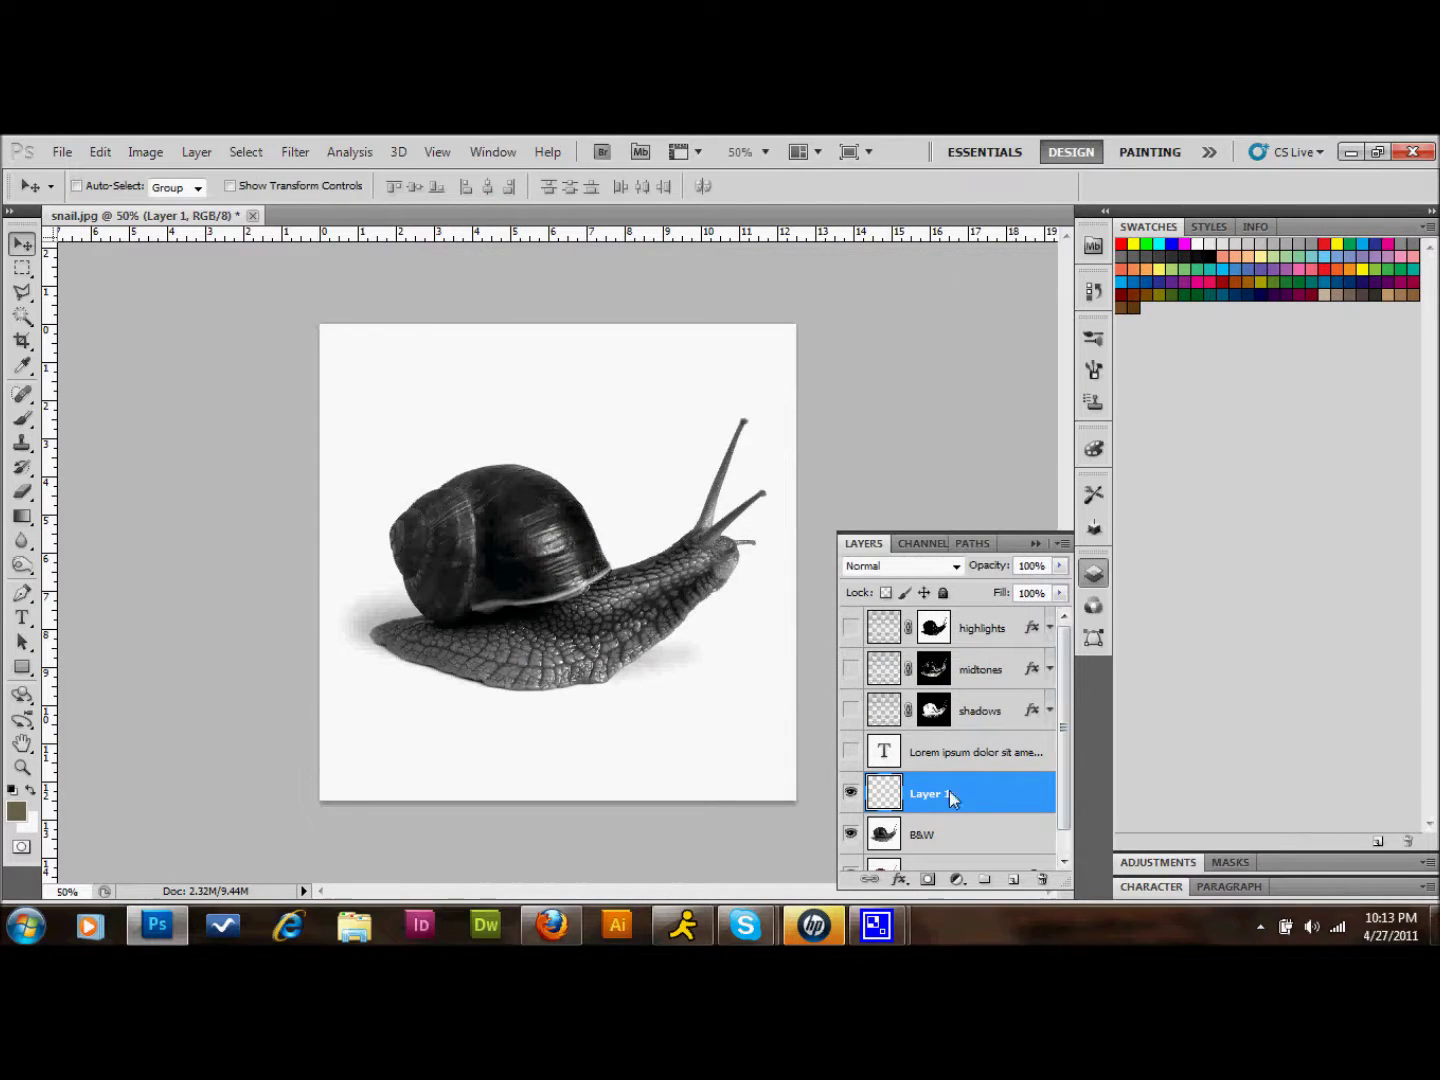
# Step: Fill Layer 1 with the 6e6048 foreground colour using Edit > Fill
pyautogui.click(100, 151)
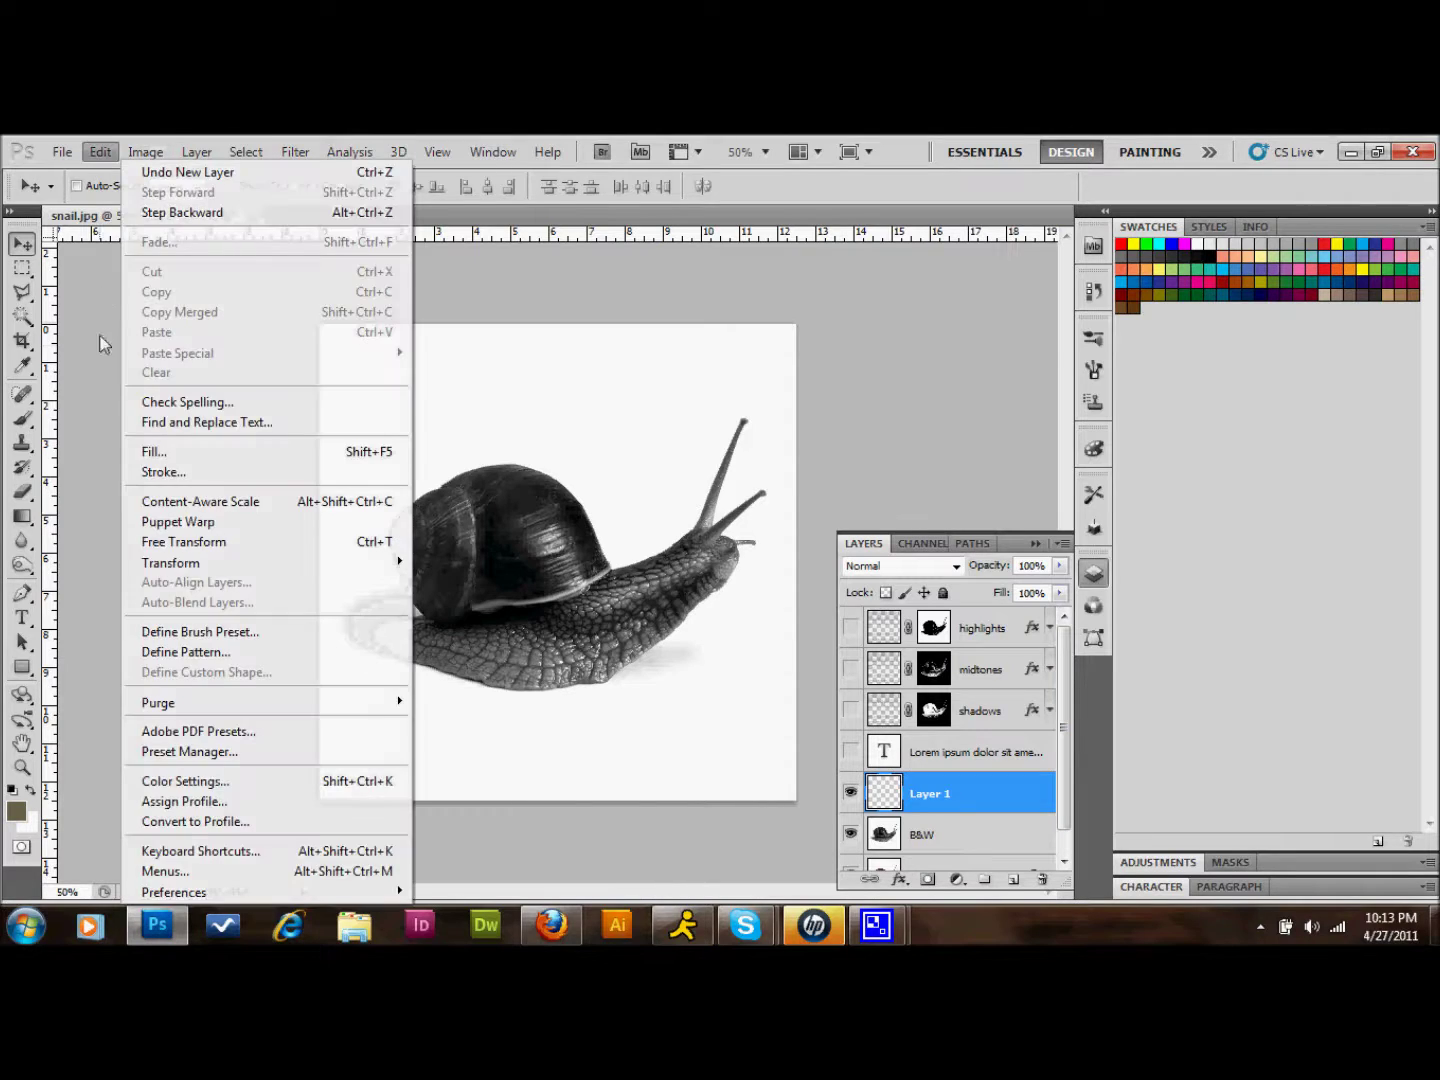
pyautogui.click(196, 457)
pyautogui.click(836, 356)
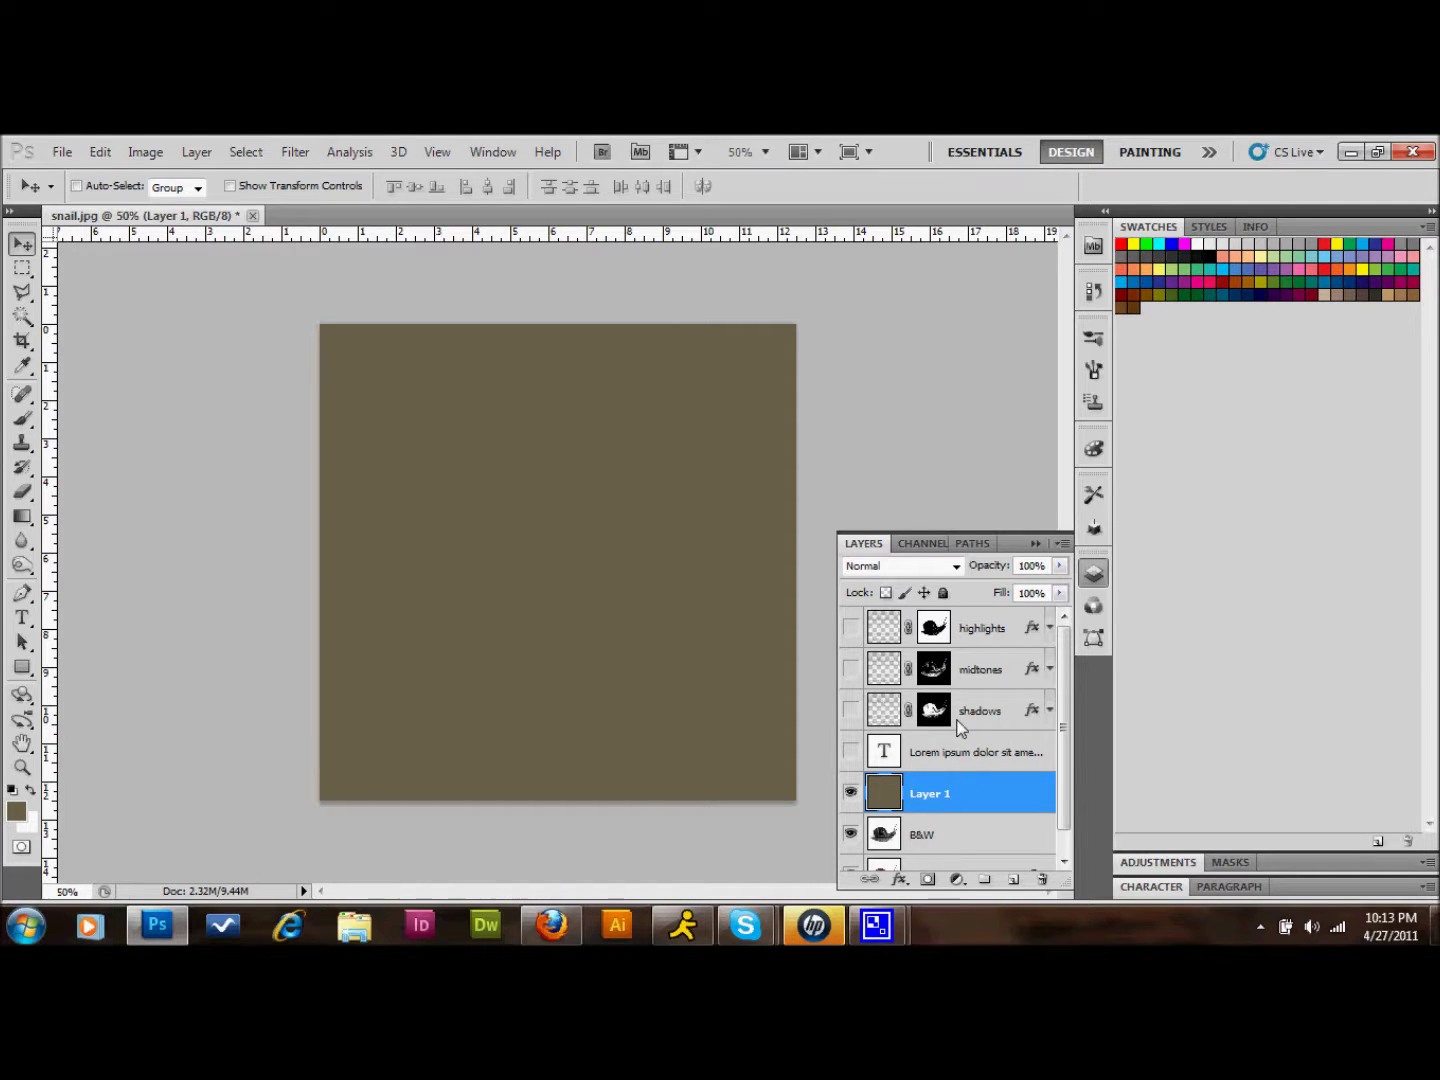
pyautogui.click(850, 710)
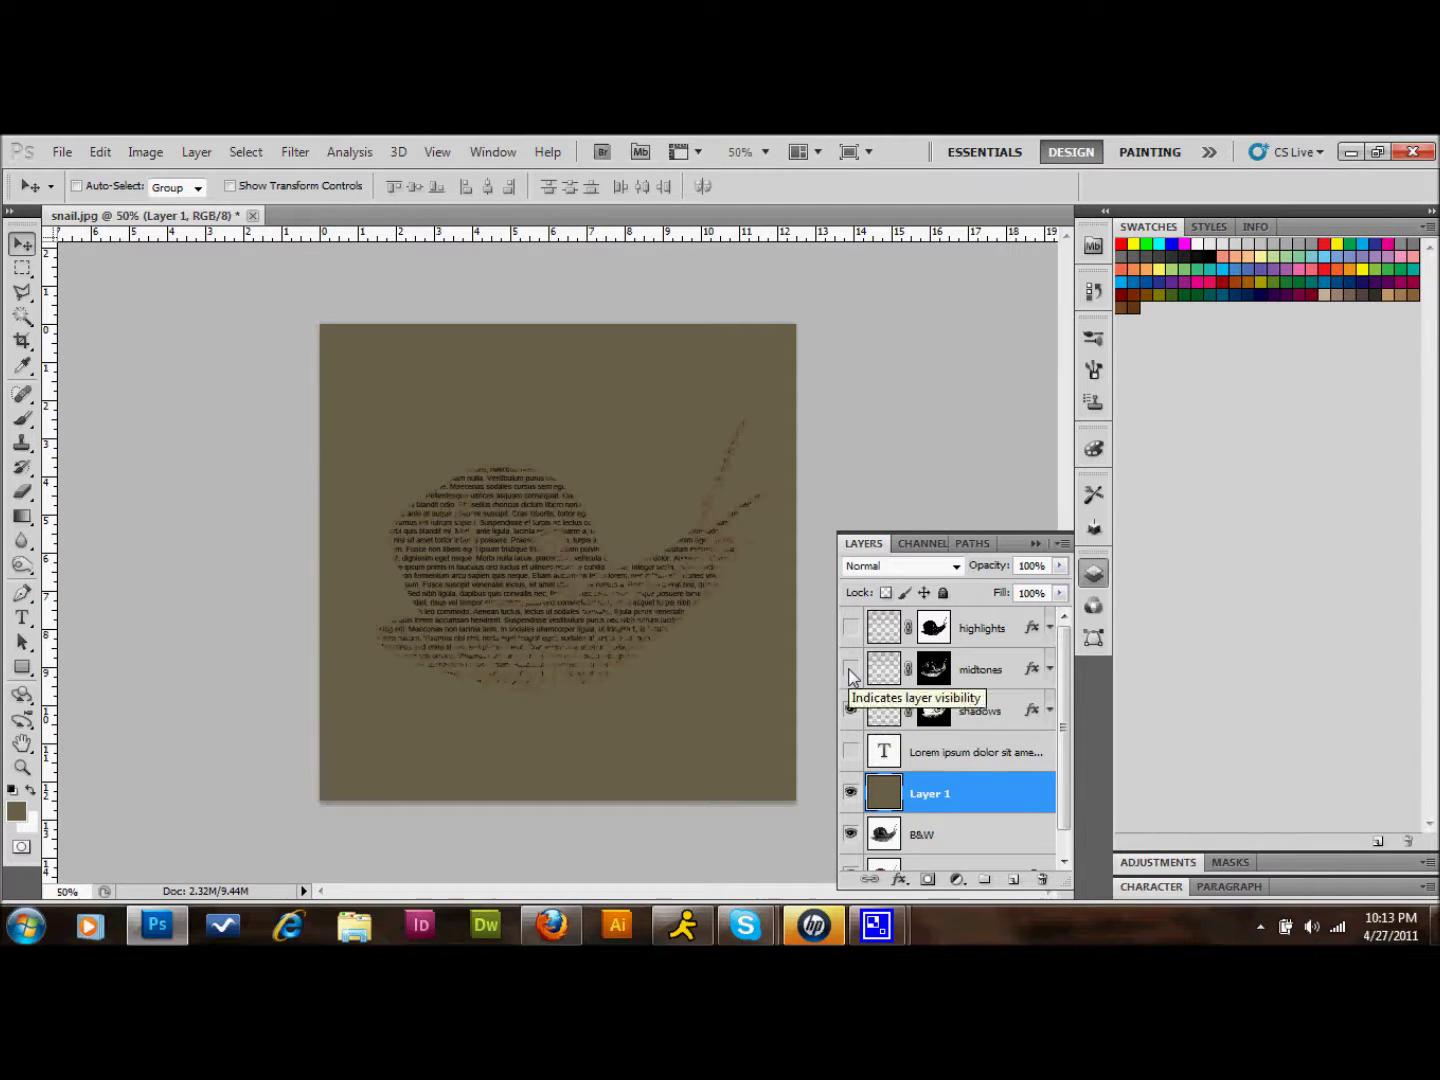
# Step: Show the midtones and highlights text layers above the olive-brown fill
pyautogui.click(851, 670)
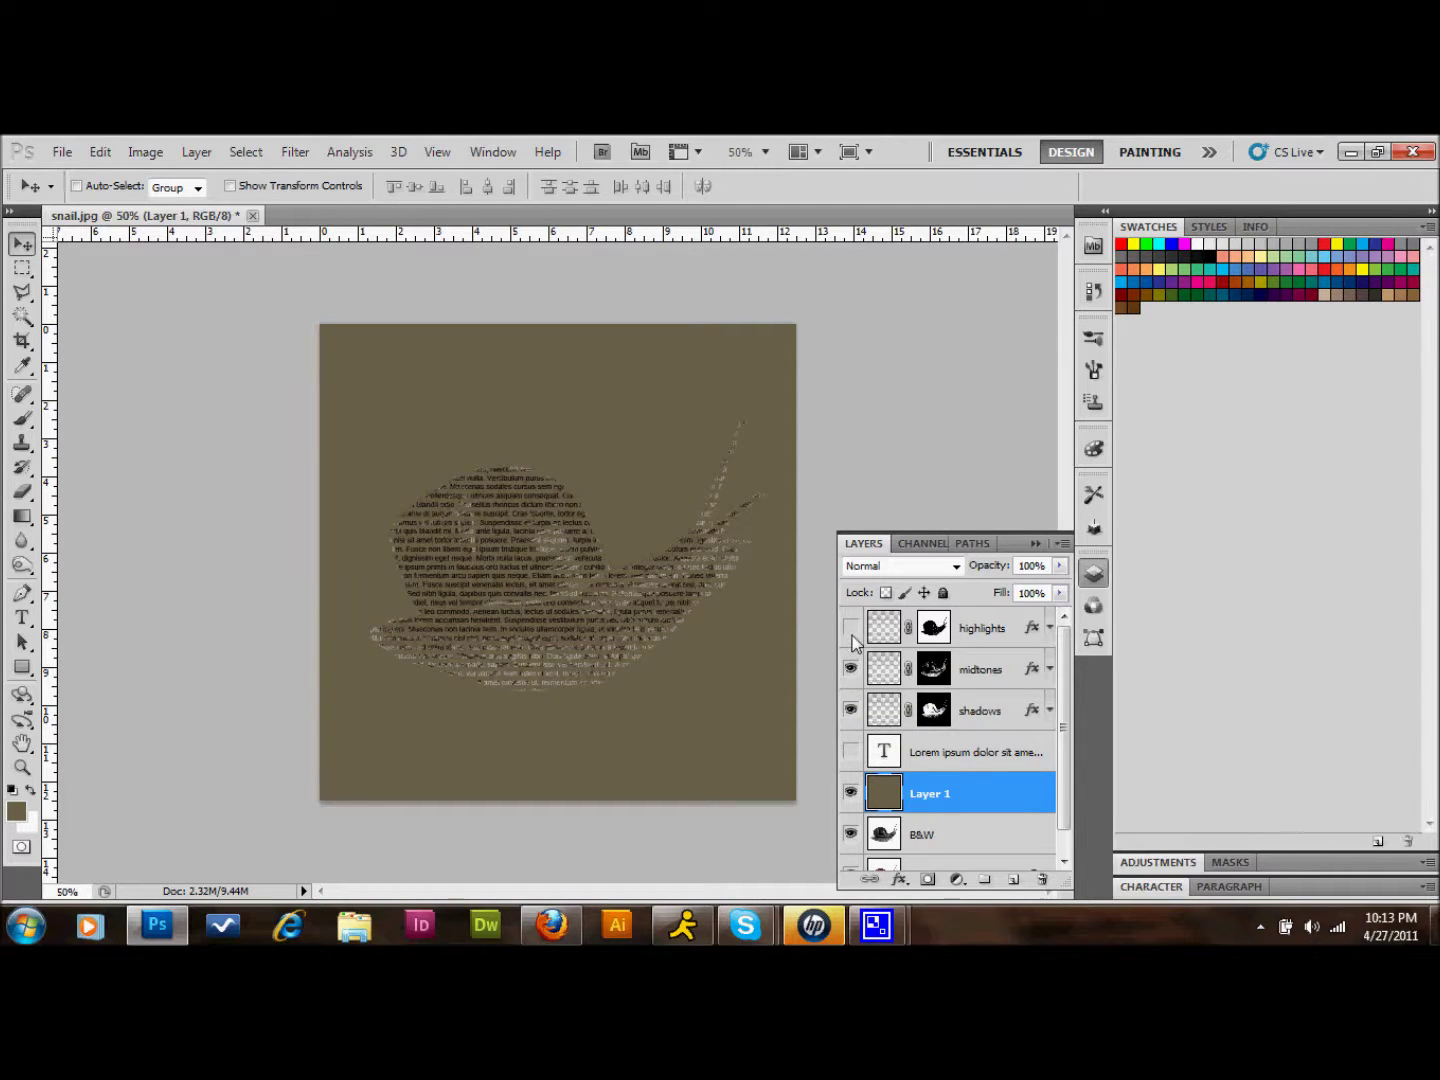
pyautogui.click(851, 627)
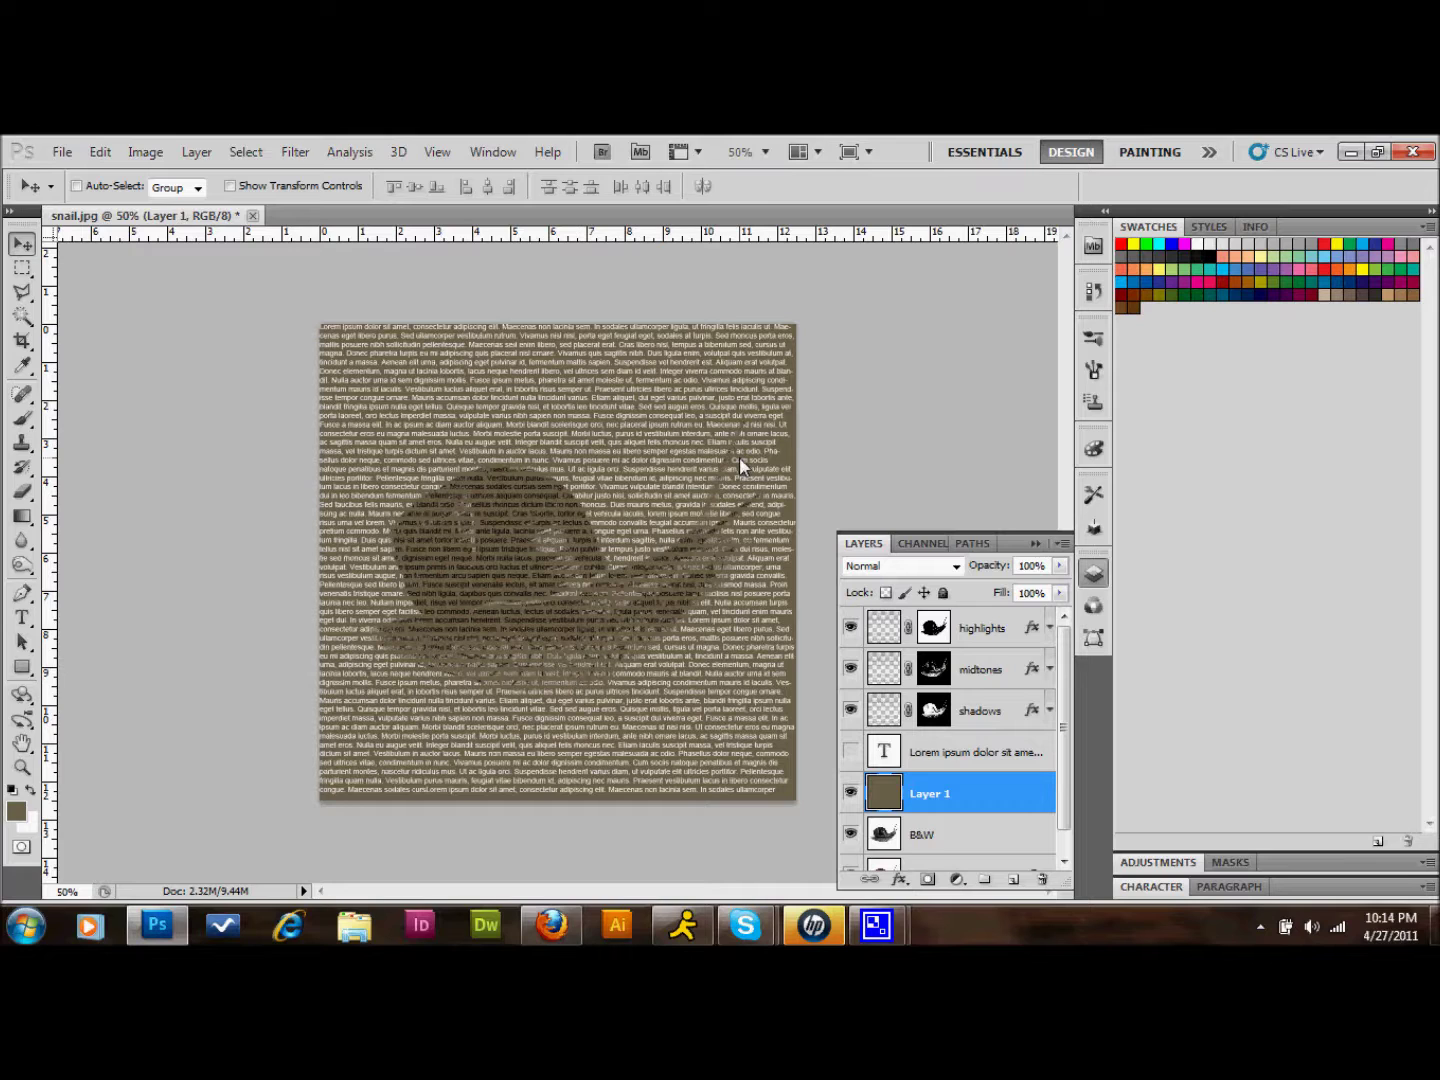
# Step: Give Layer 1 a red Color Overlay layer style
pyautogui.doubleClick(985, 797)
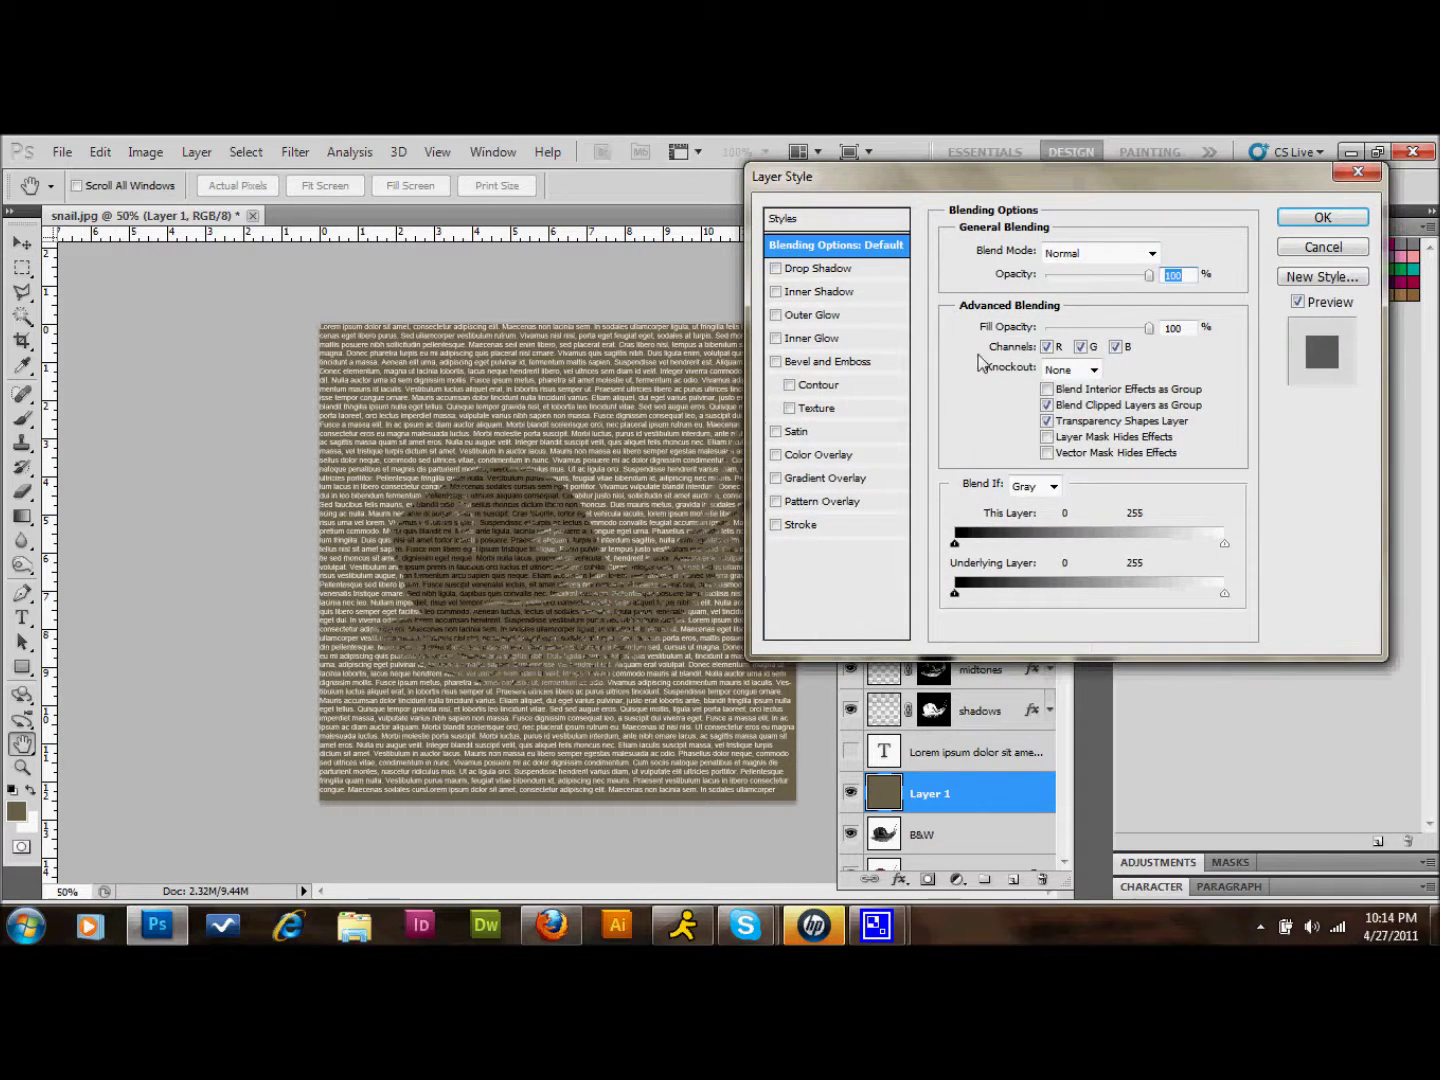
pyautogui.click(835, 454)
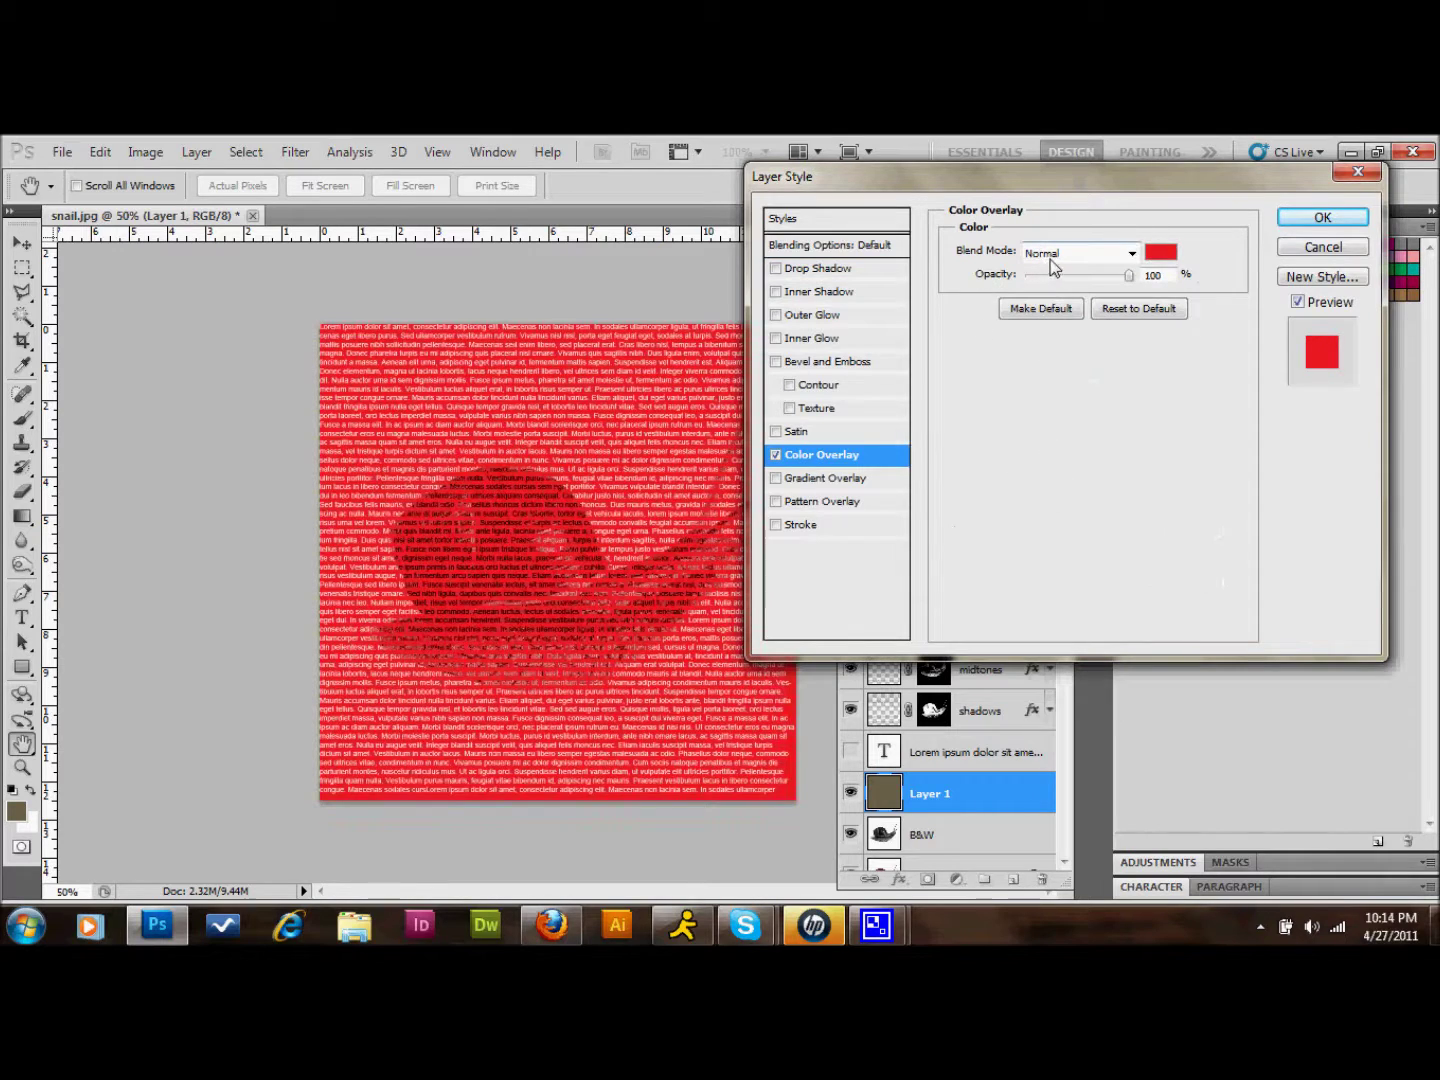
pyautogui.moveTo(1015, 176); pyautogui.dragTo(1123, 158)
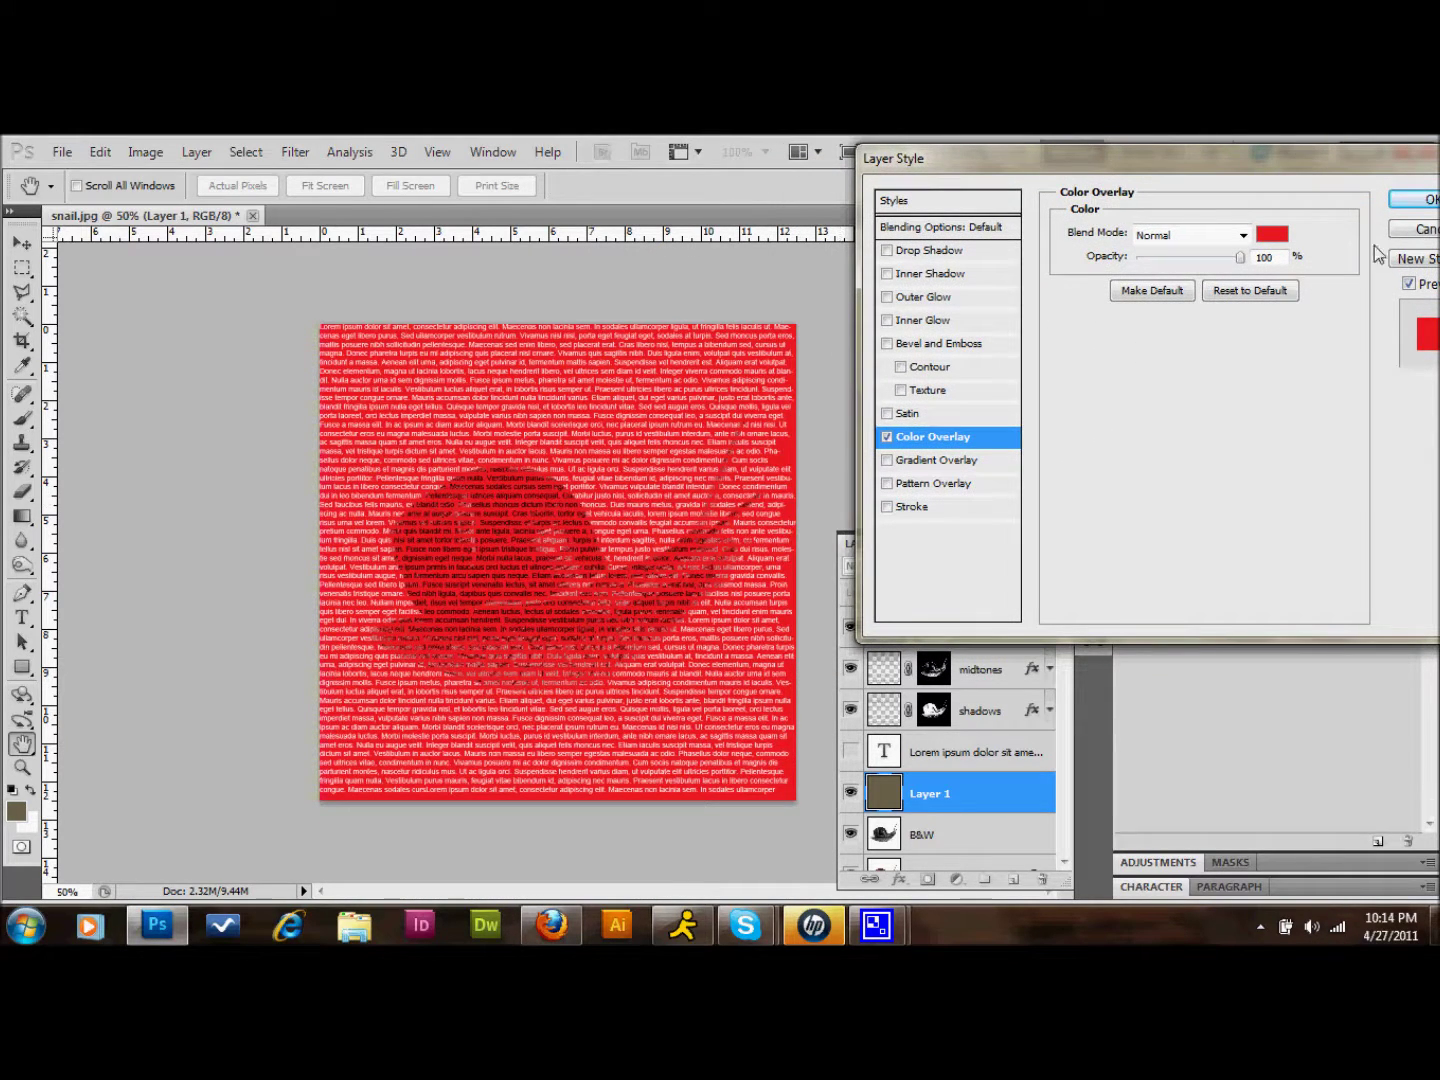
pyautogui.click(1412, 203)
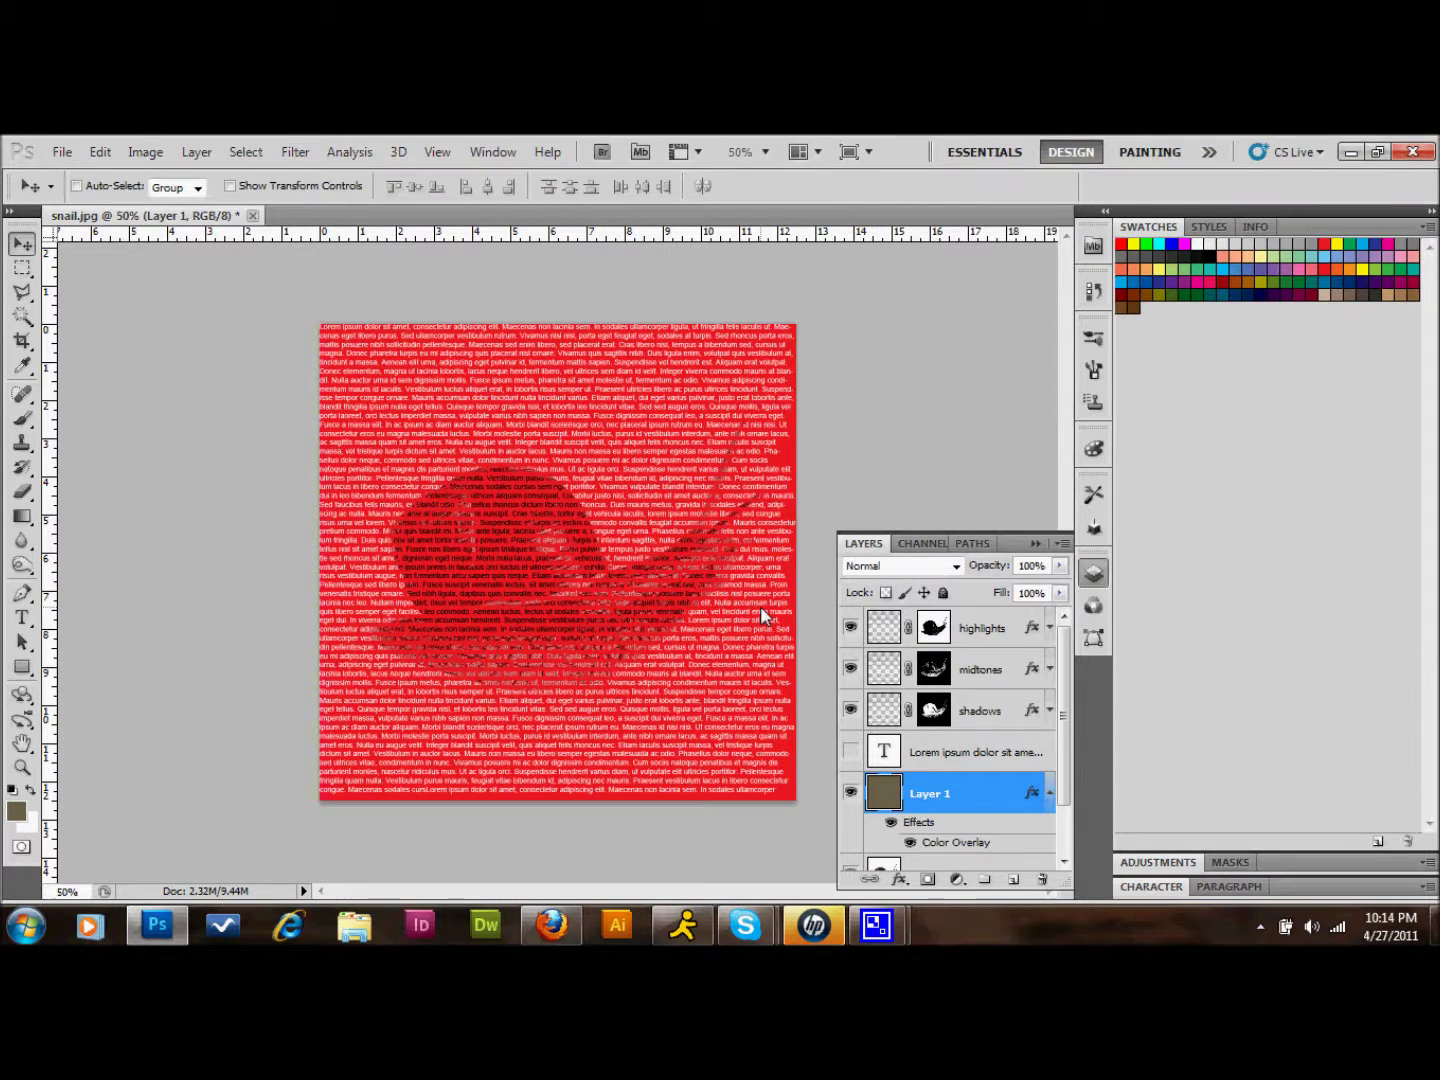
# Step: Zoom in on the text snail and collapse the Layers panel
pyautogui.scroll(2, 759, 606)
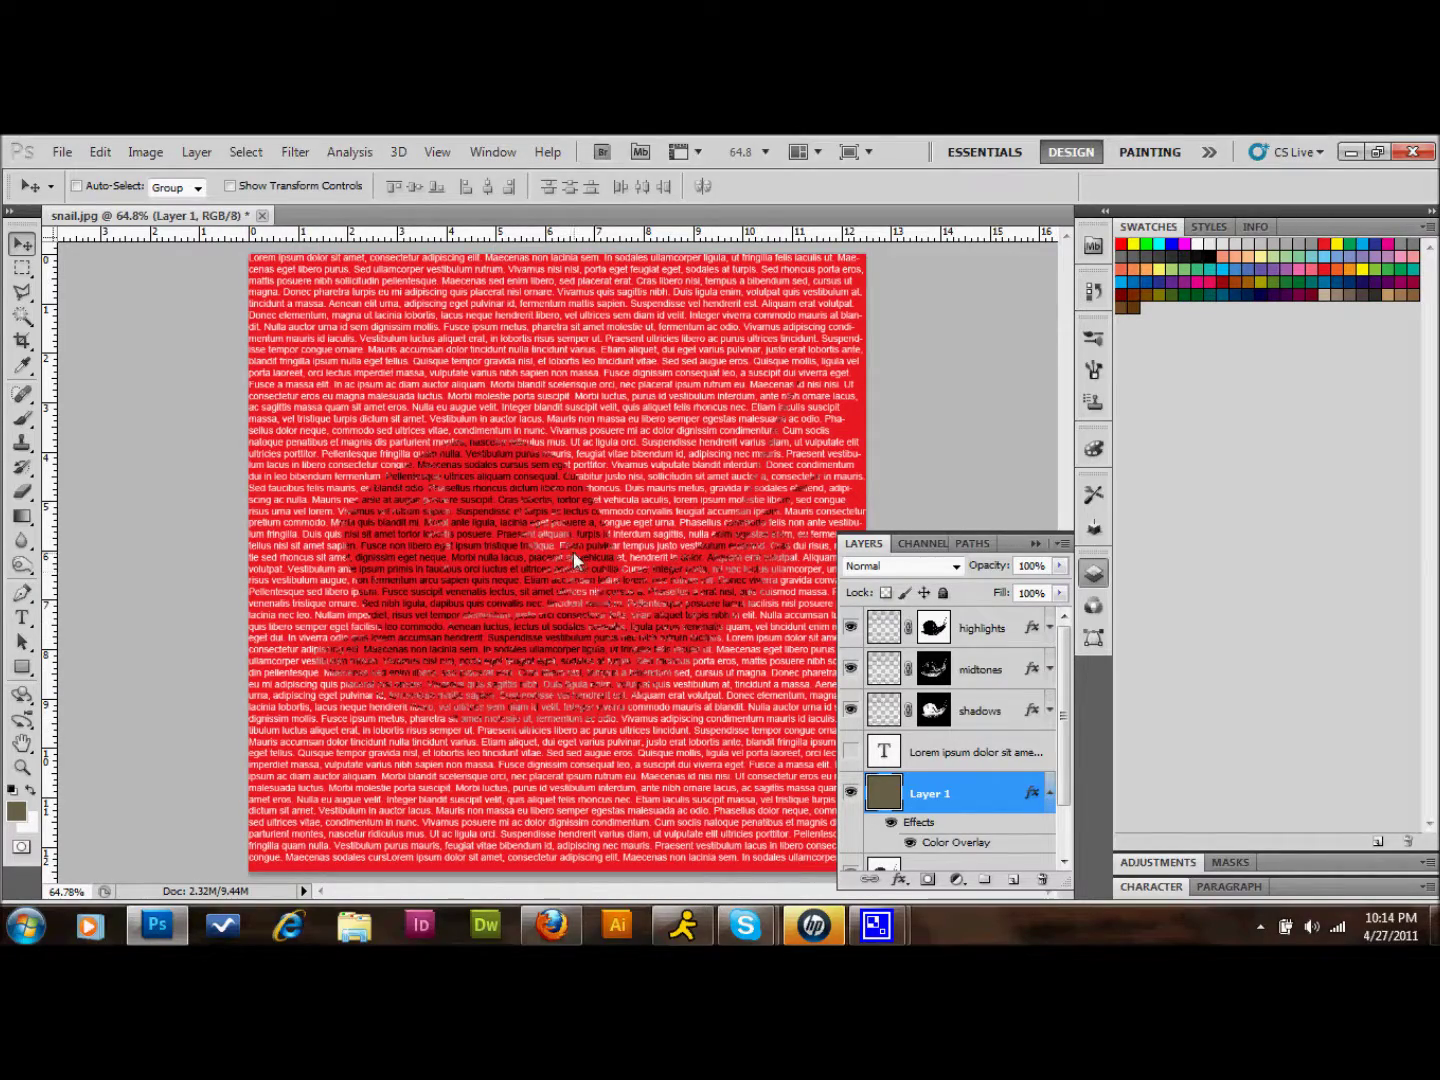
pyautogui.press('z')
pyautogui.moveTo(315, 366); pyautogui.dragTo(376, 298)
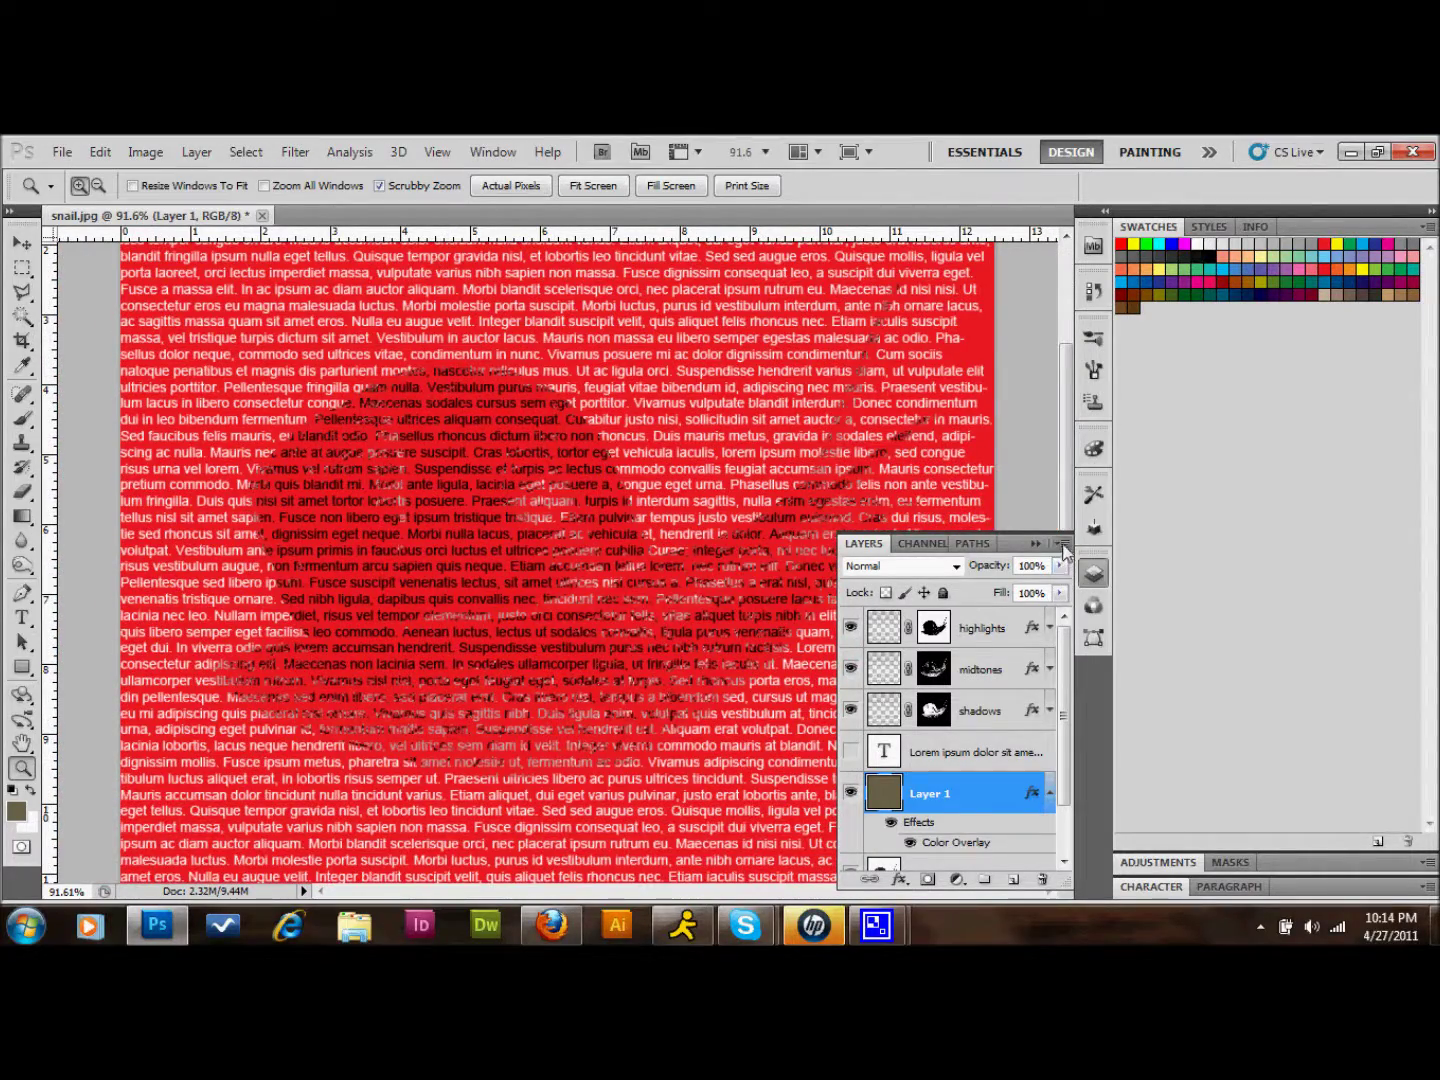
pyautogui.click(958, 675)
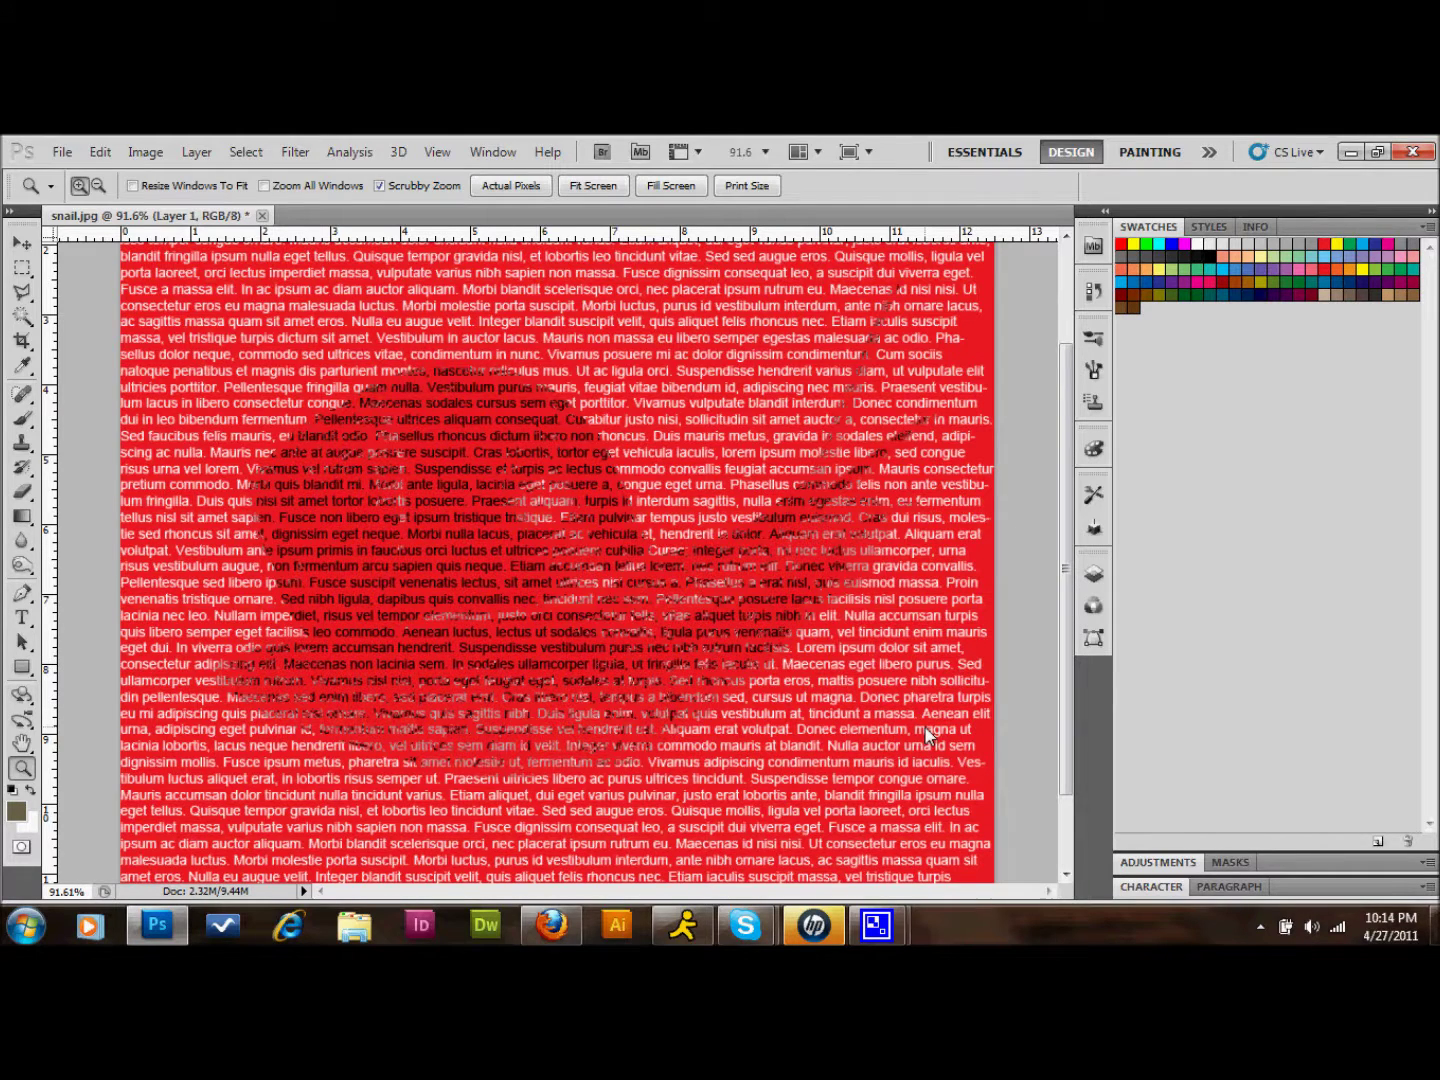